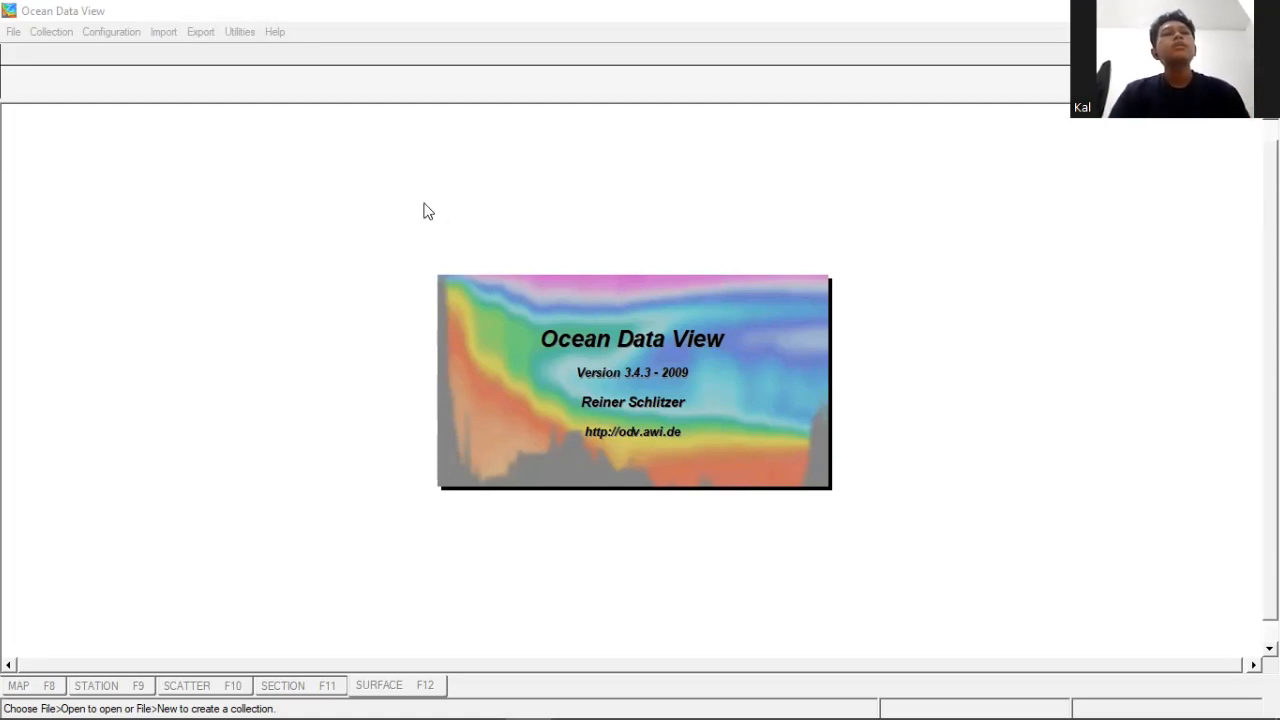
# - Create a new collection named New_ODV_Collection with the default variables Depth [m], Temperature [°C] and Salinity [psu]
pyautogui.click(14, 32)
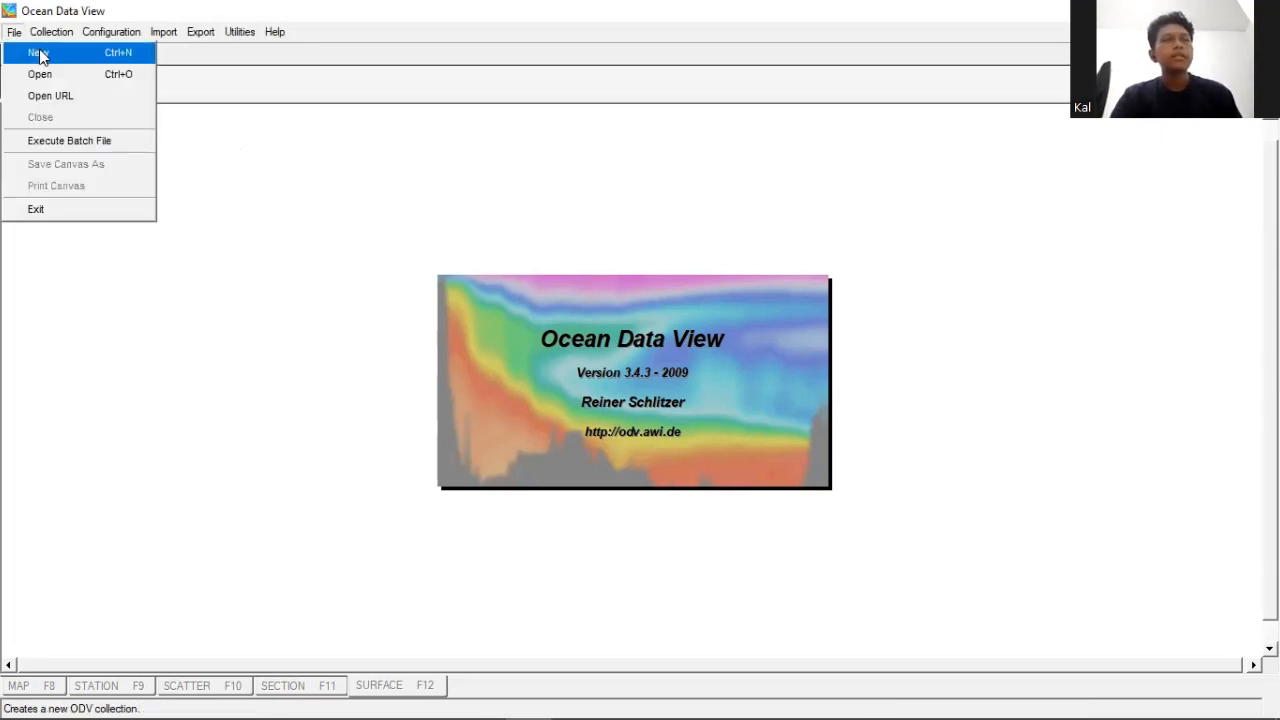
pyautogui.click(90, 58)
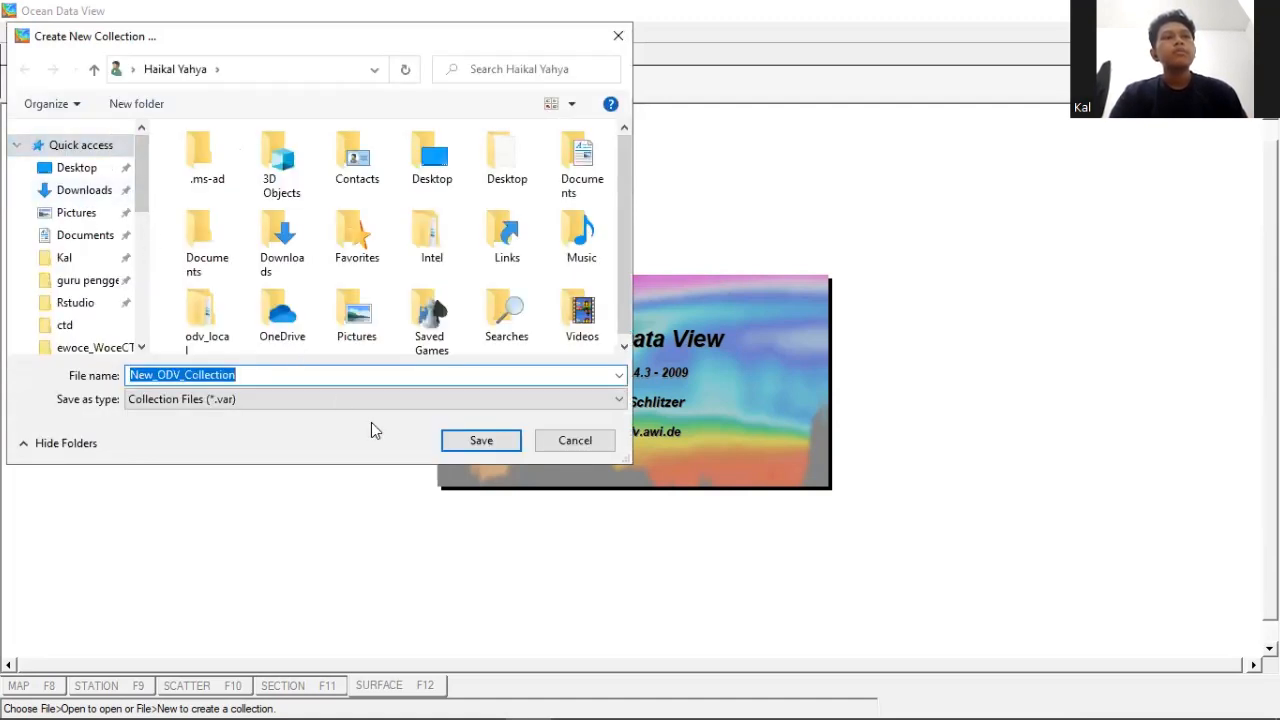
pyautogui.click(473, 445)
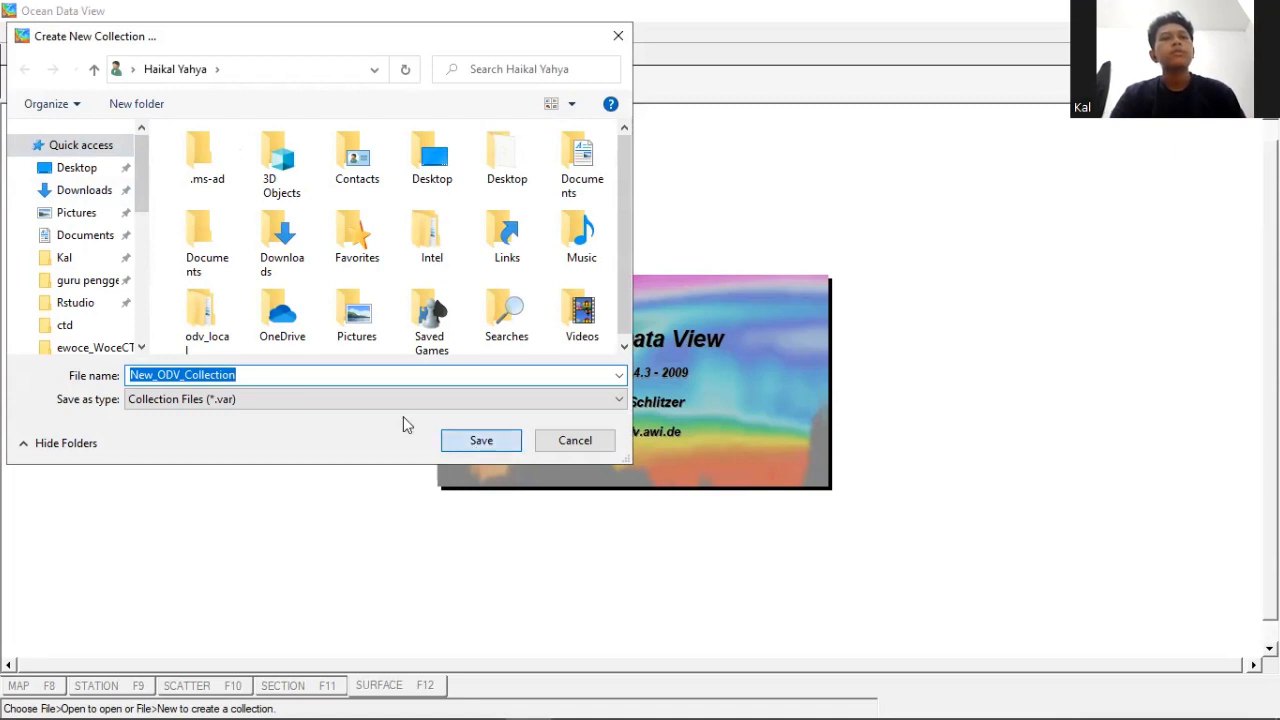
pyautogui.click(627, 436)
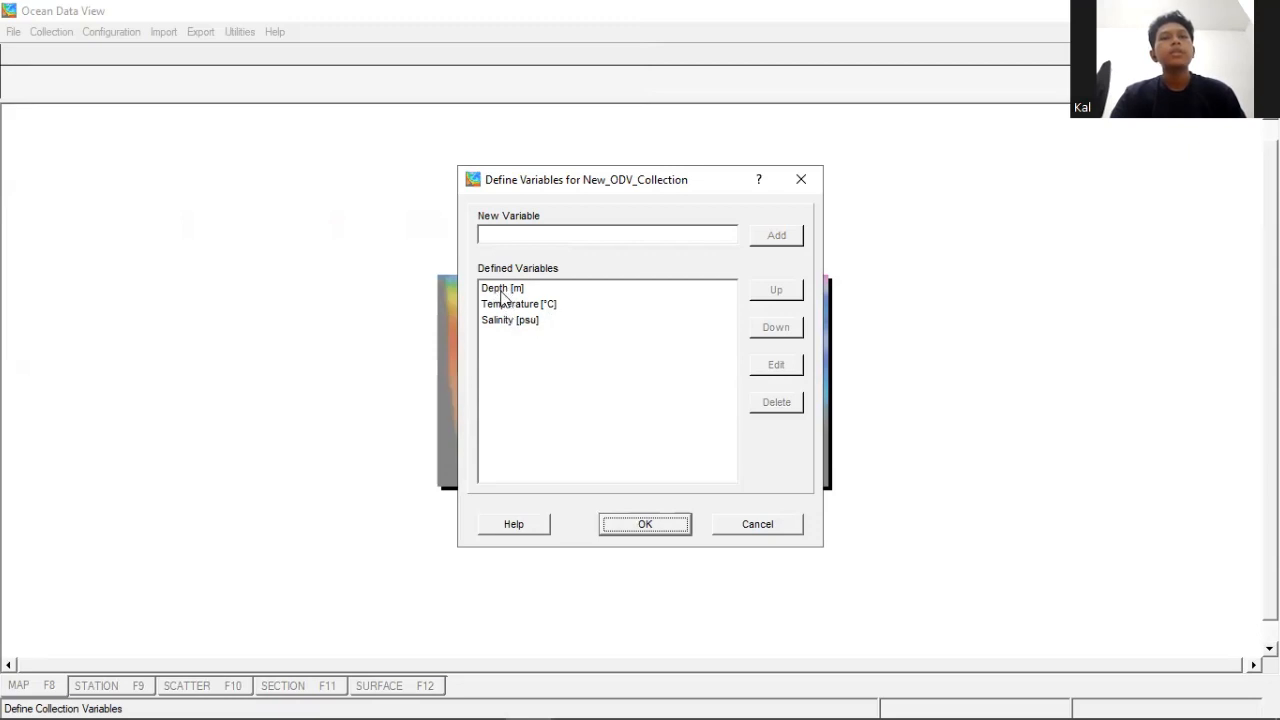
pyautogui.moveTo(560, 290); pyautogui.dragTo(566, 330)
pyautogui.click(645, 526)
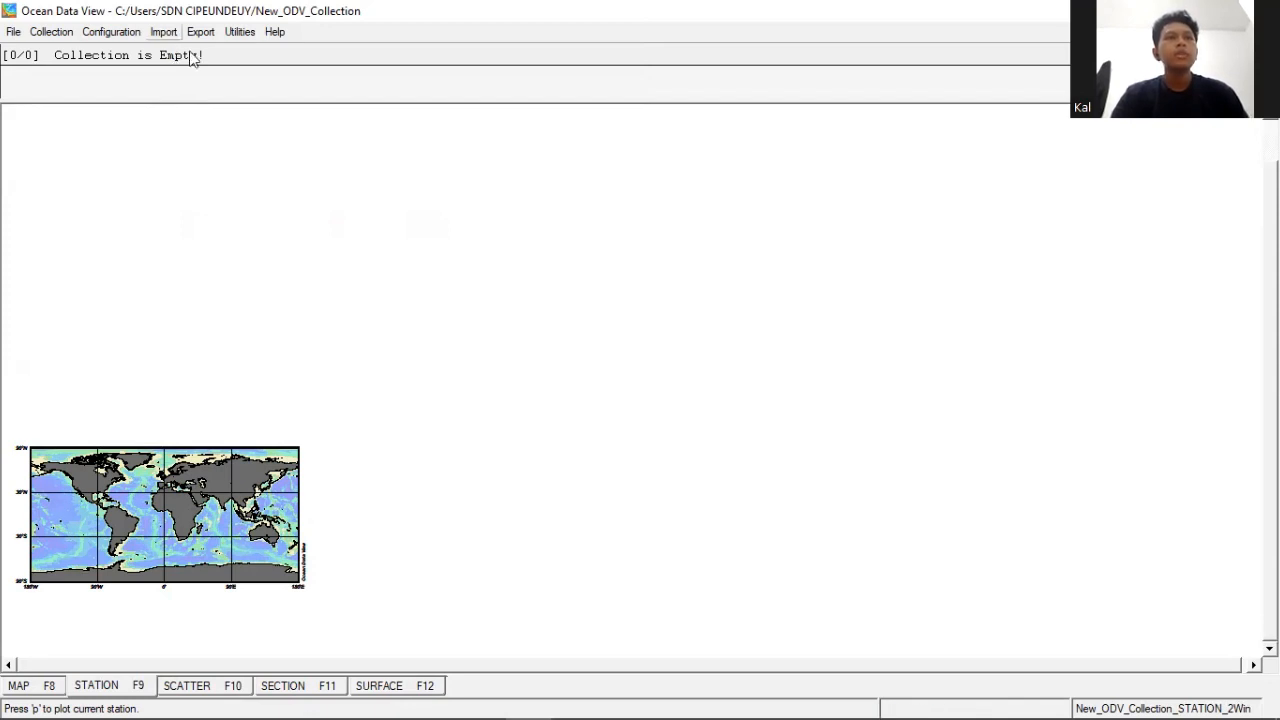
# - Start importing the ODV spreadsheet file PP from Downloads, accepting the TAB separator, header line 1 and first data line 2
pyautogui.click(164, 32)
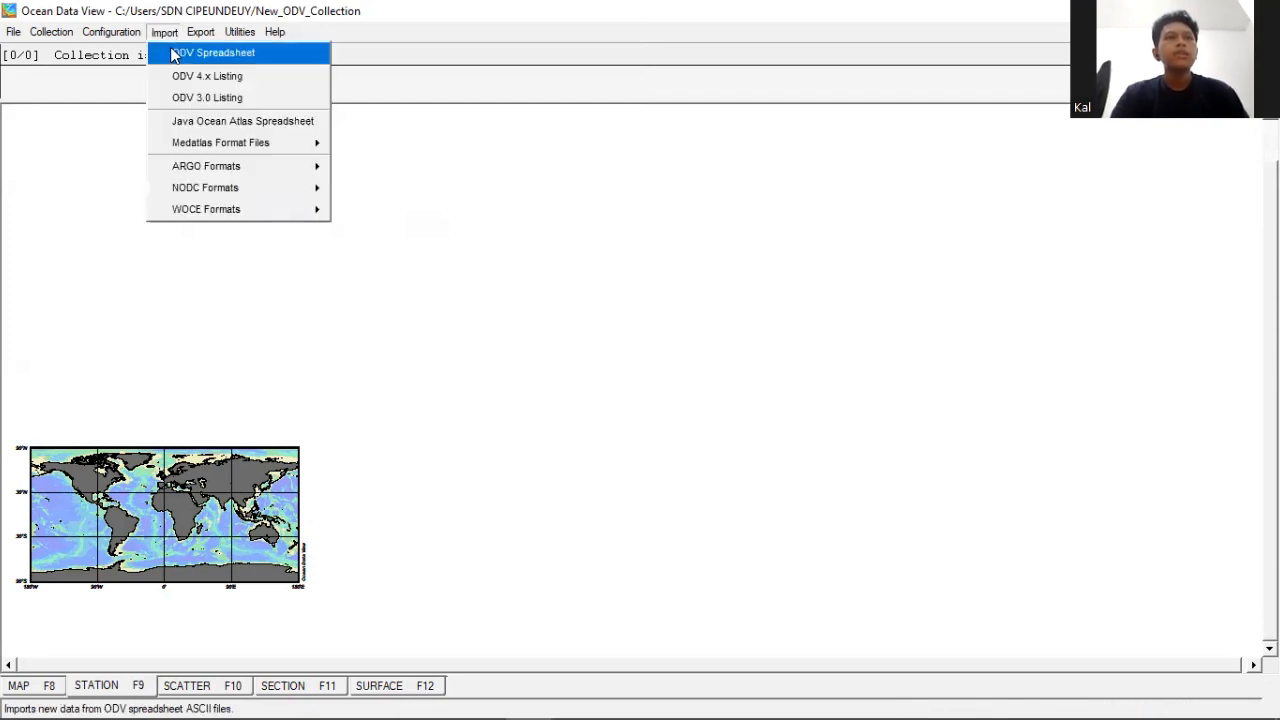
pyautogui.click(175, 54)
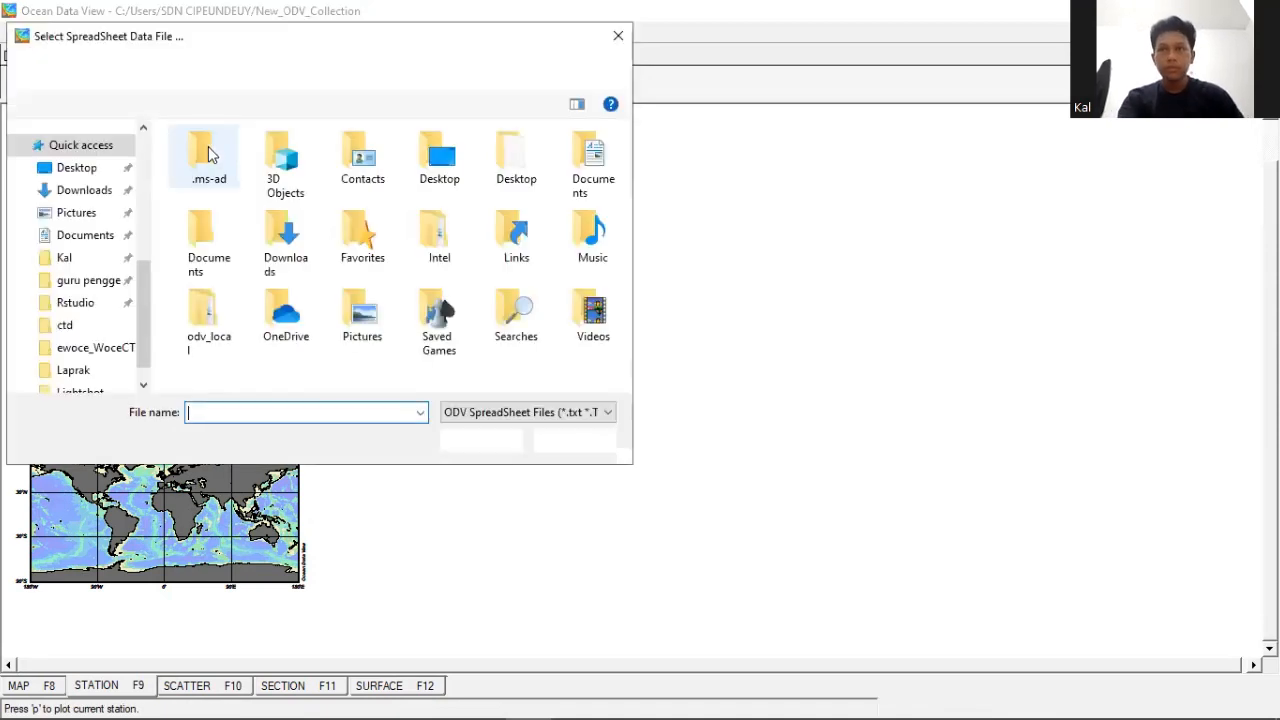
pyautogui.click(78, 148)
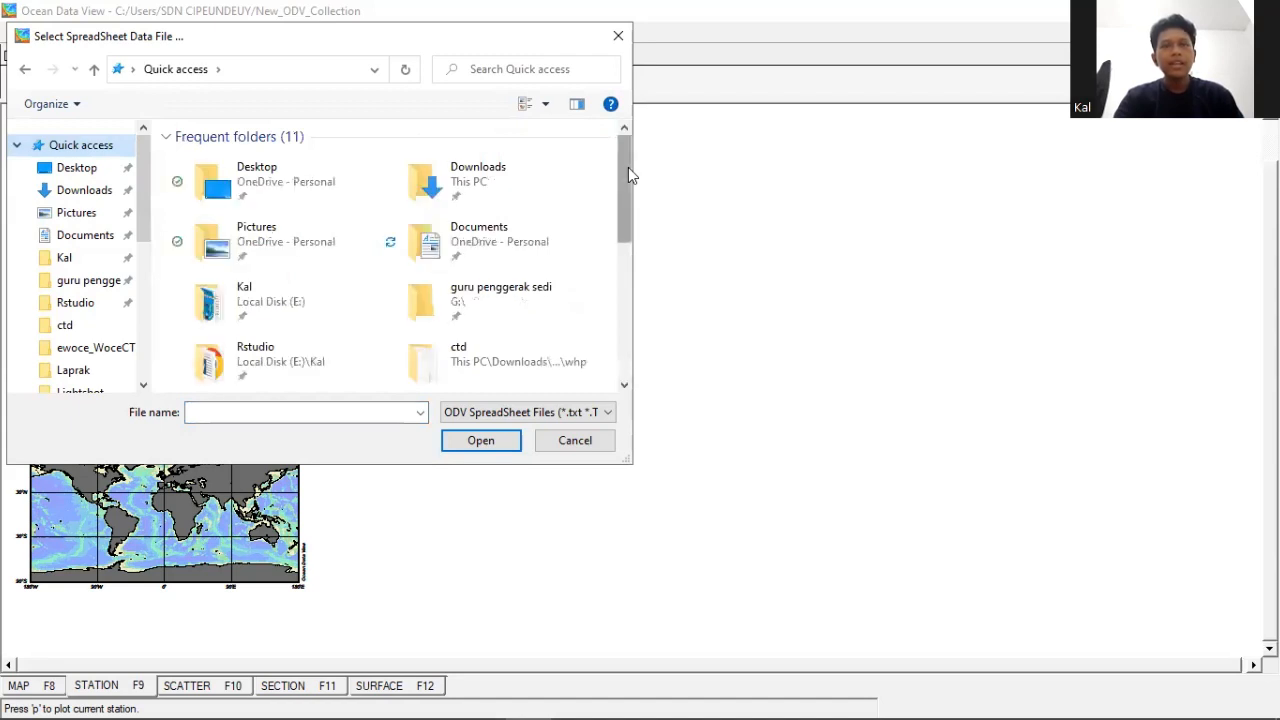
pyautogui.scroll(-1, 627, 195)
pyautogui.scroll(-5, 626, 272)
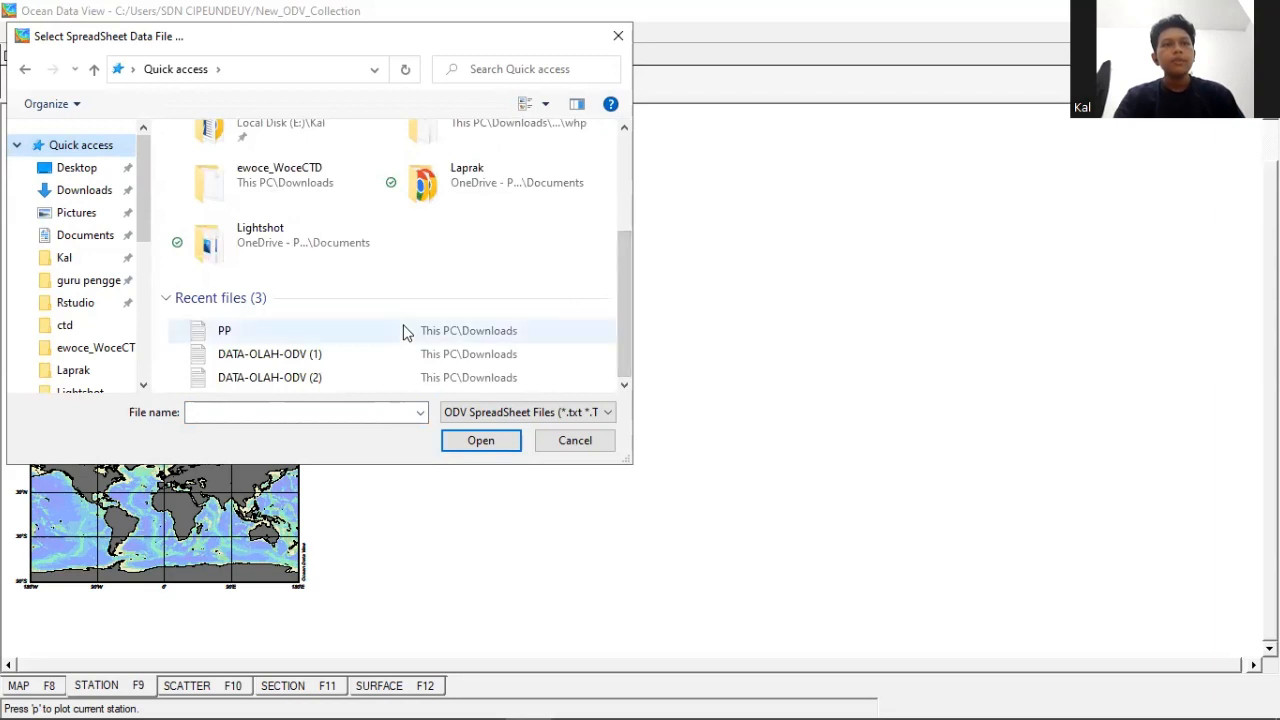
pyautogui.click(341, 332)
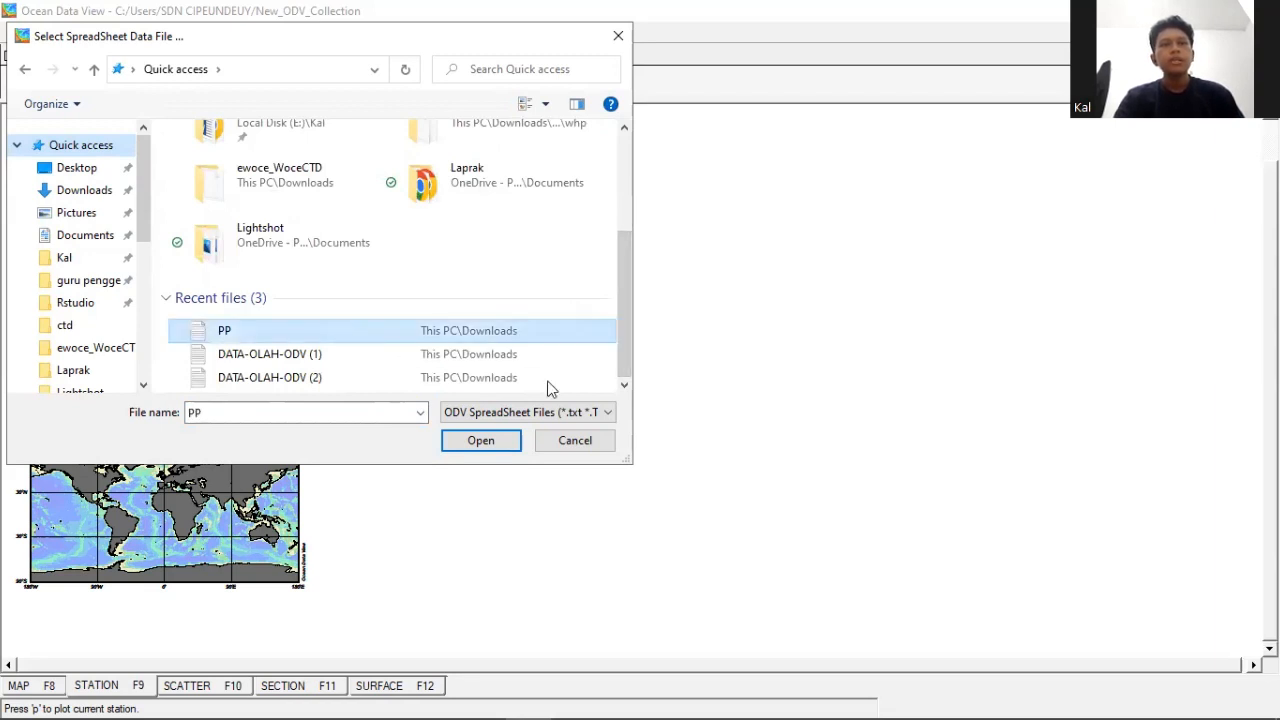
pyautogui.press('Return')
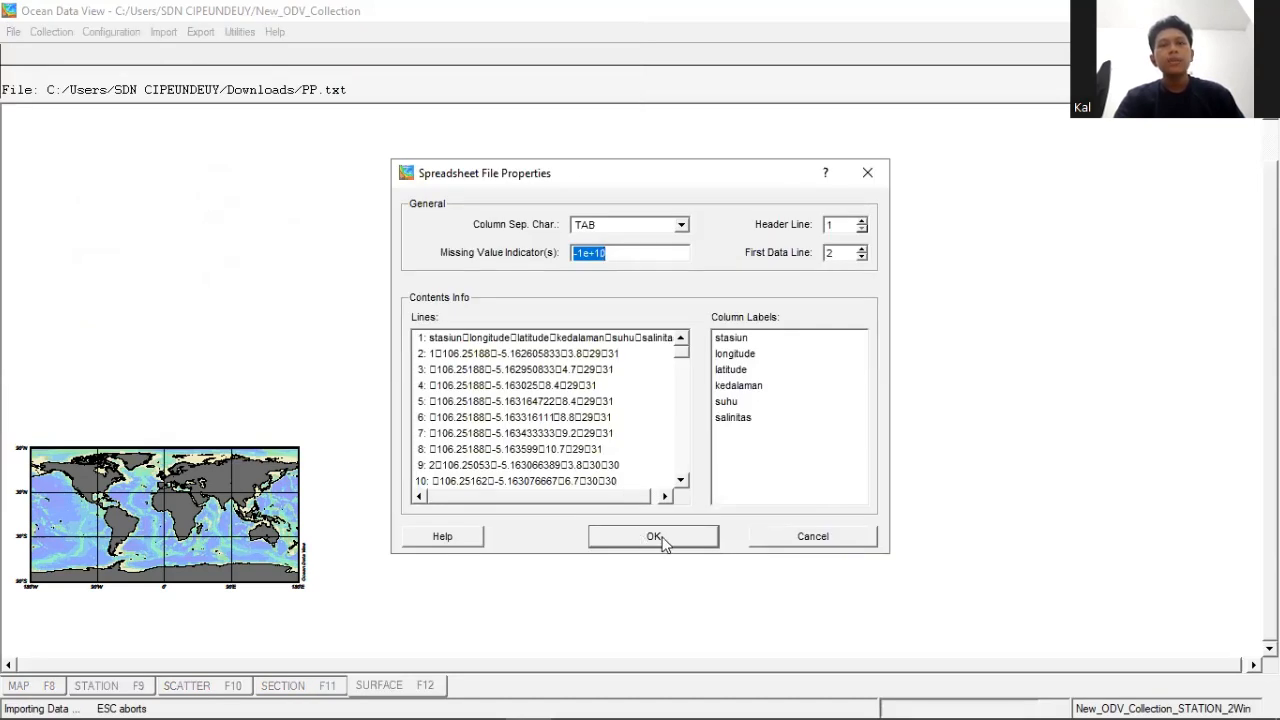
pyautogui.click(661, 538)
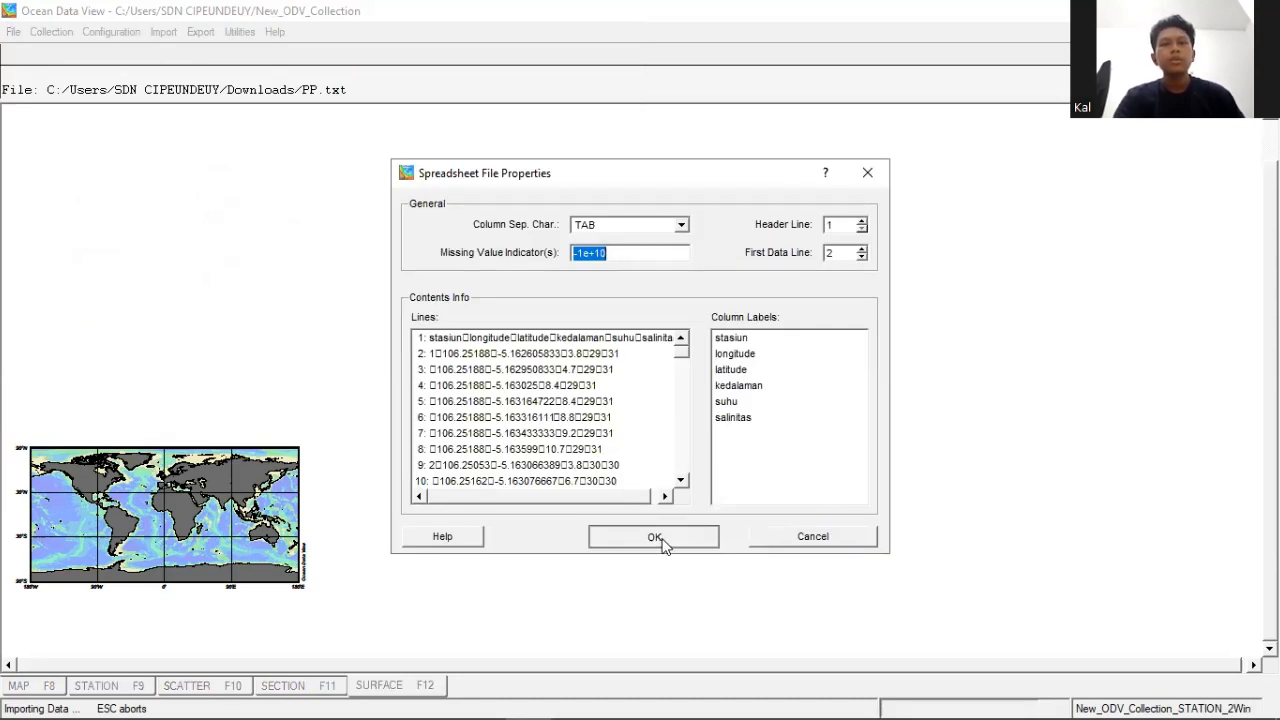
# - Associate the source variable stasiun with Station, keep the longitude and latitude associations, and accept the header variables
pyautogui.click(415, 272)
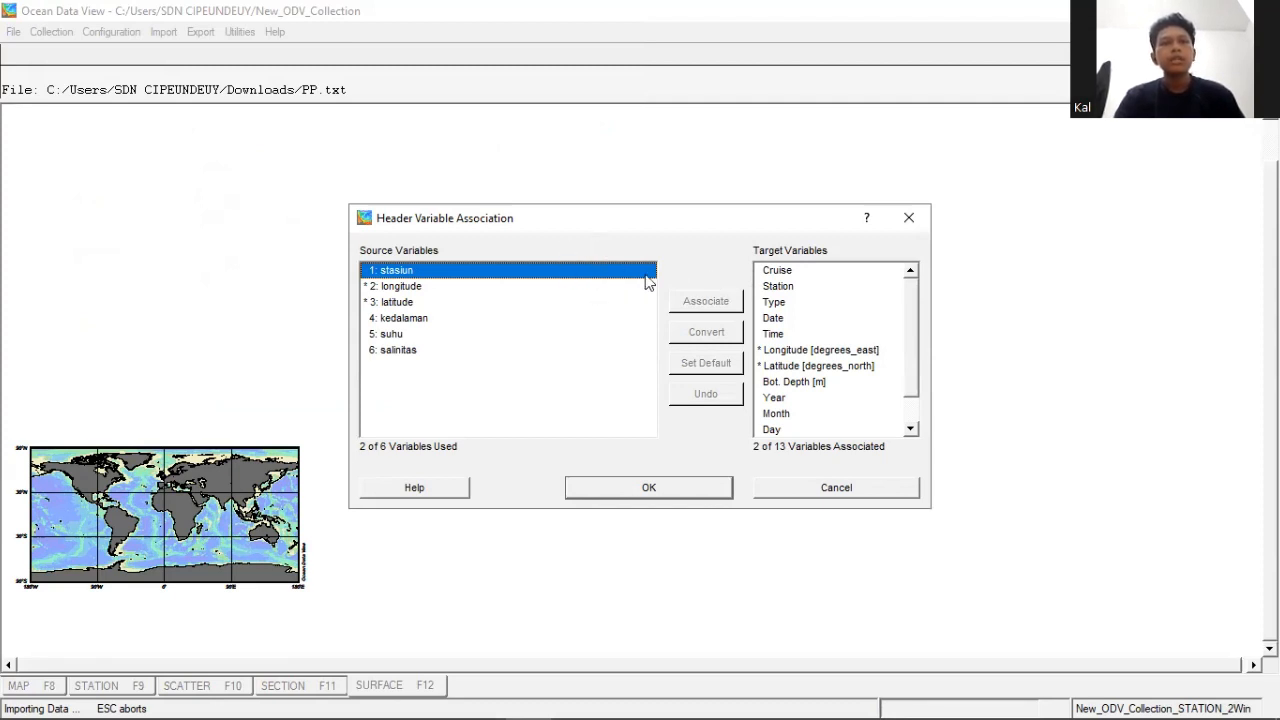
pyautogui.click(780, 288)
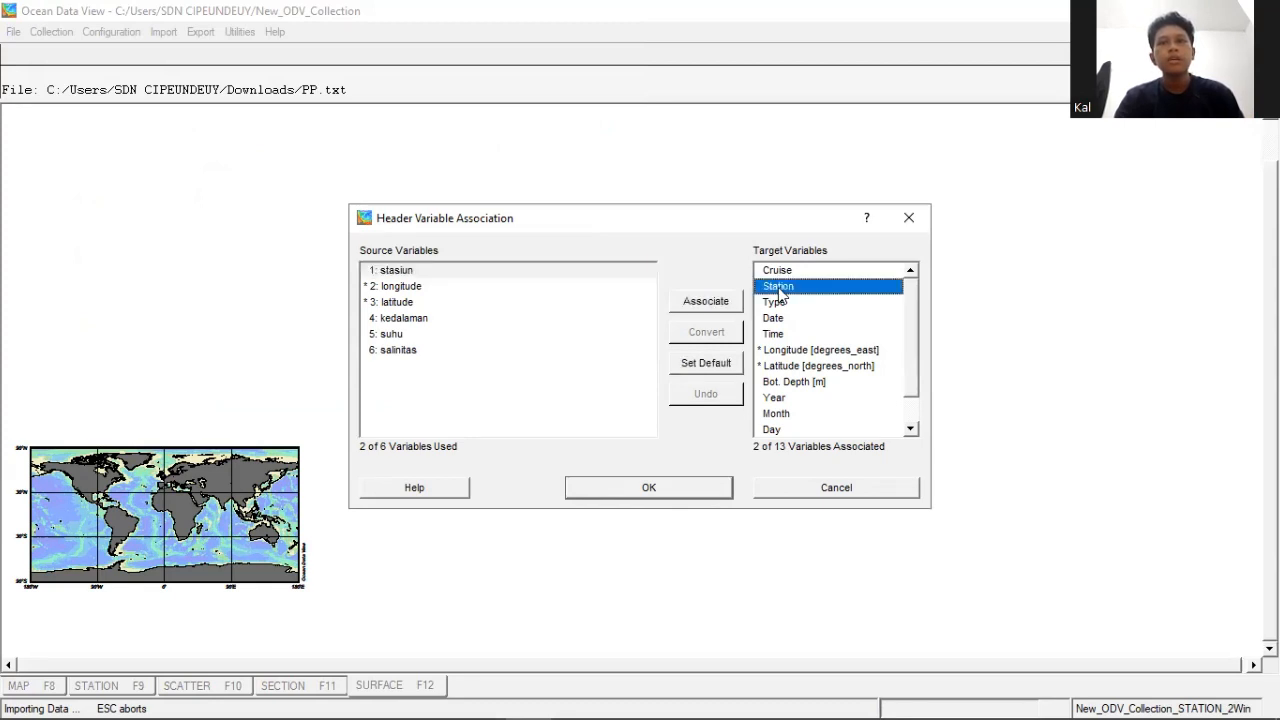
pyautogui.click(705, 305)
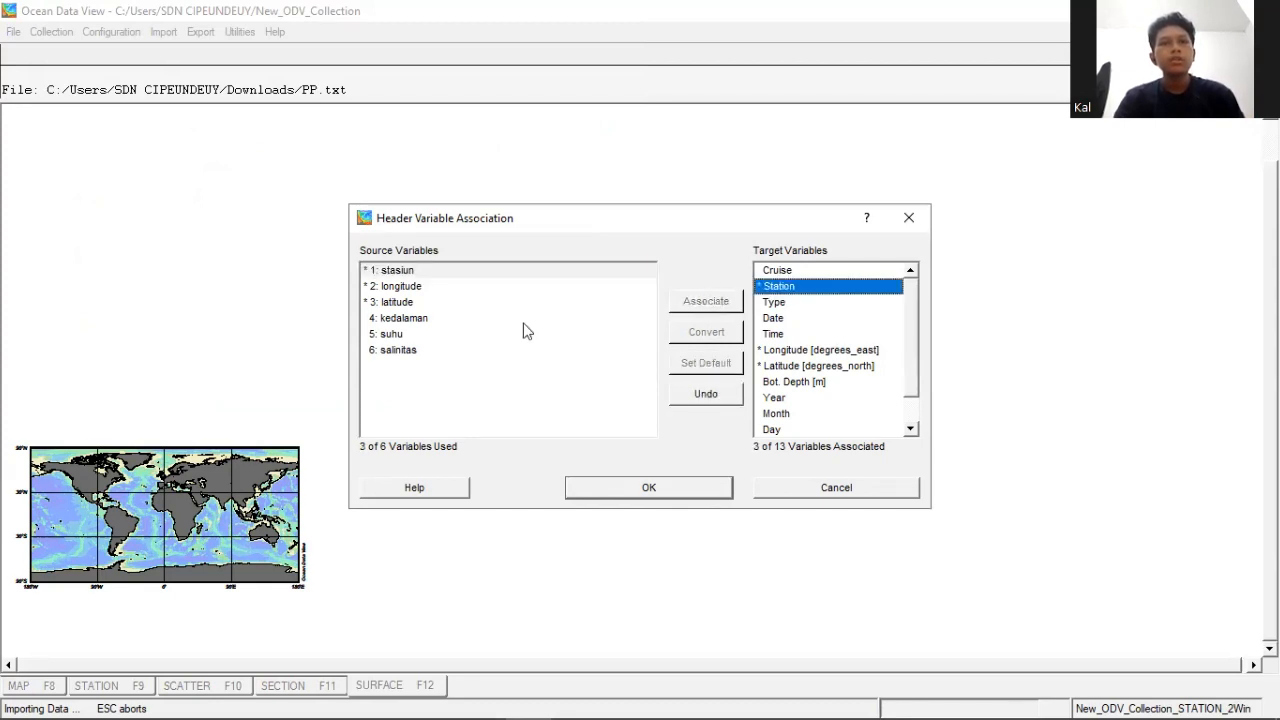
pyautogui.click(436, 288)
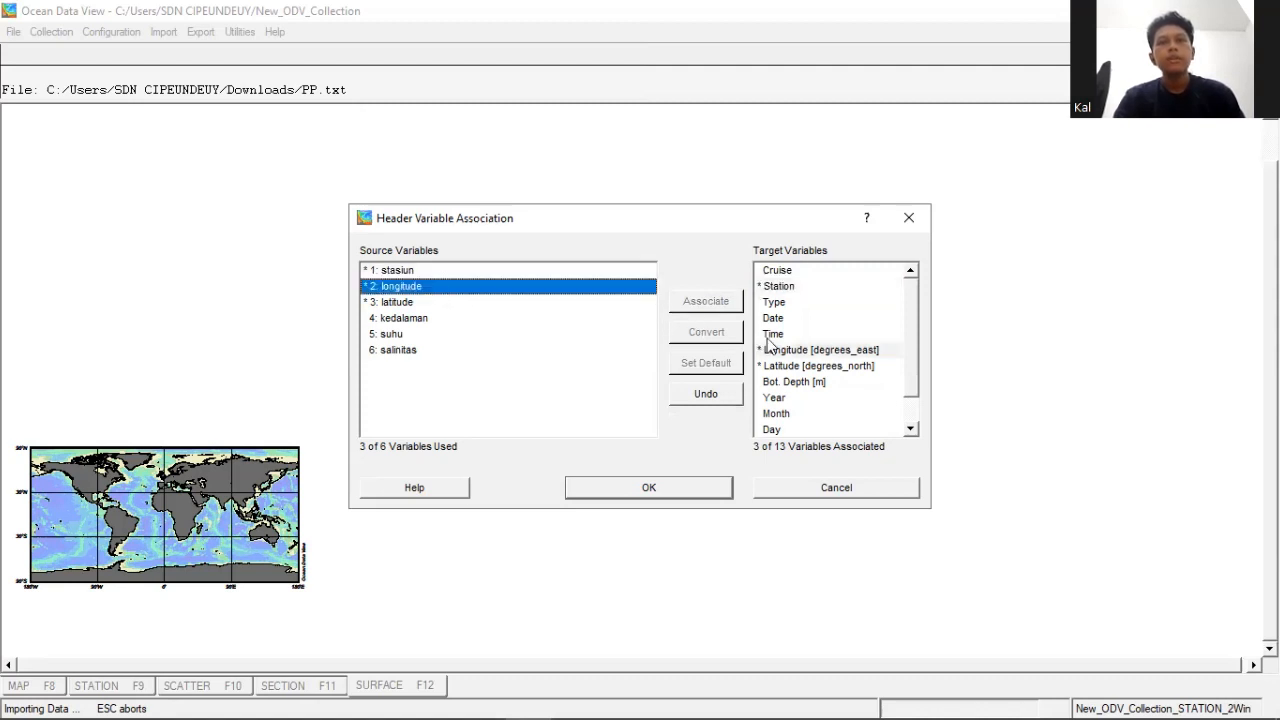
pyautogui.click(797, 354)
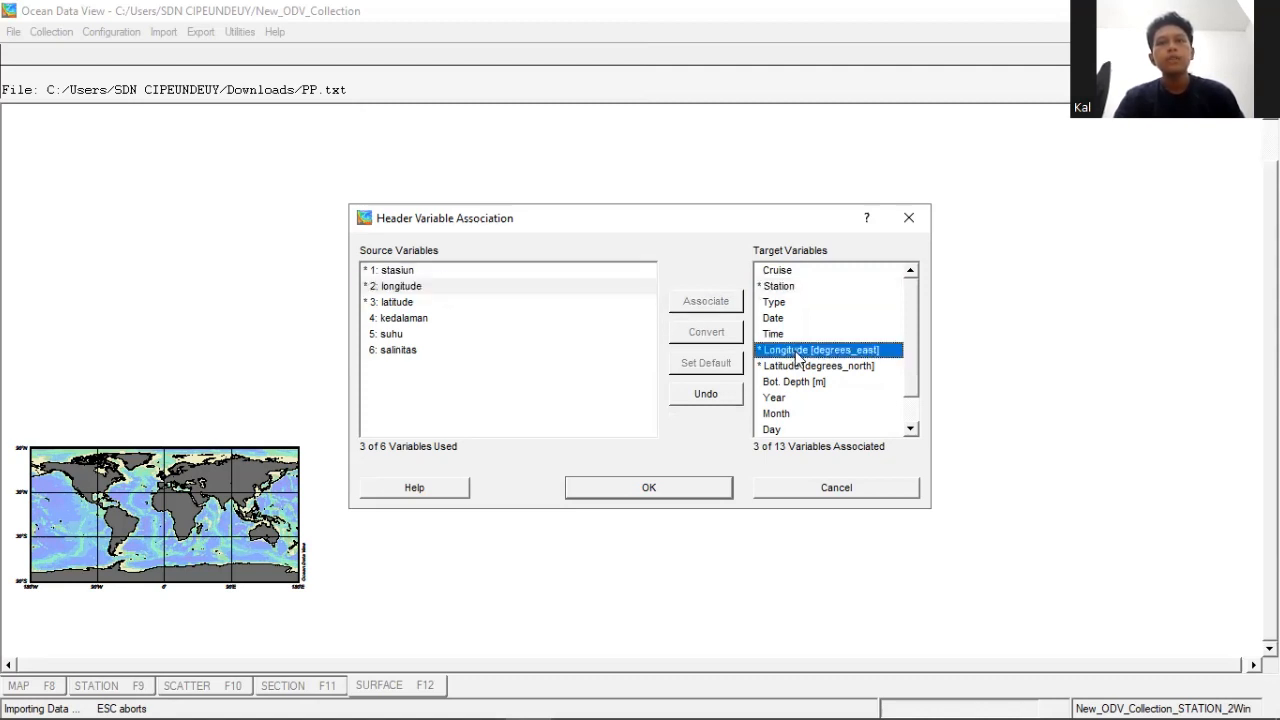
pyautogui.click(594, 486)
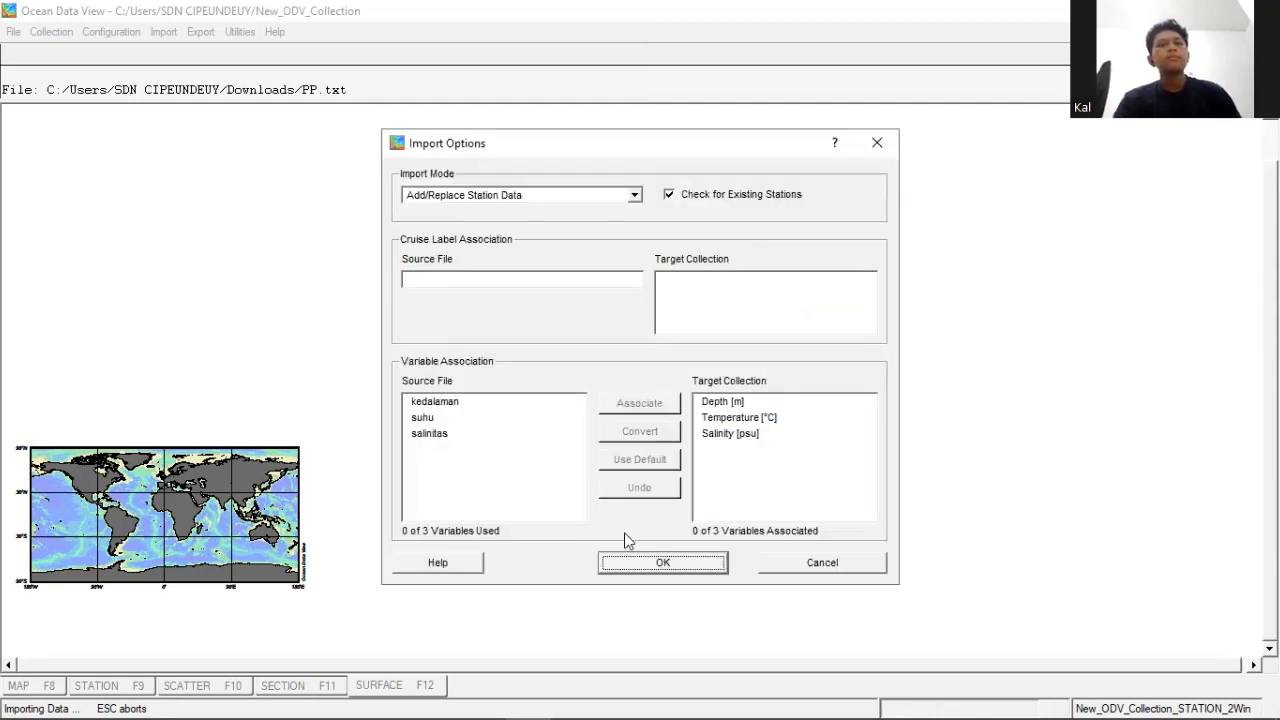
# - Associate kedalaman with Depth, suhu with Temperature and salinitas with Salinity, and complete the import in Add/Replace Station Data mode
pyautogui.click(449, 410)
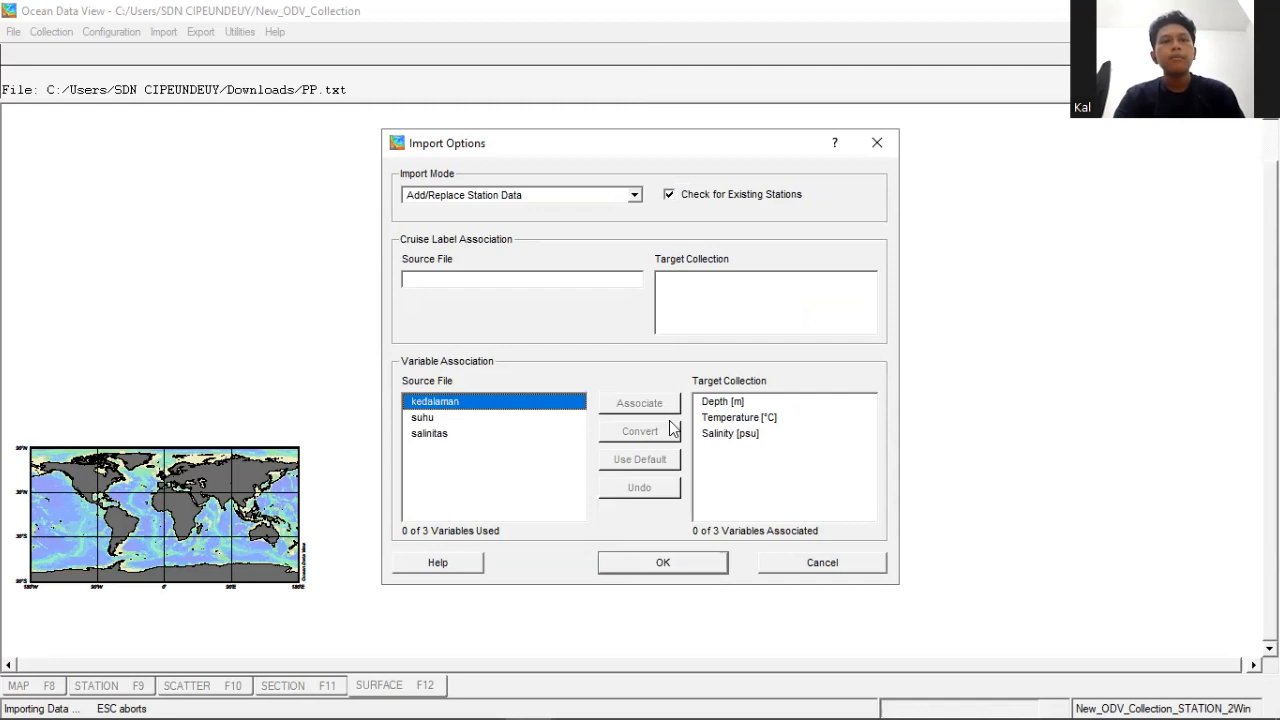
pyautogui.click(728, 408)
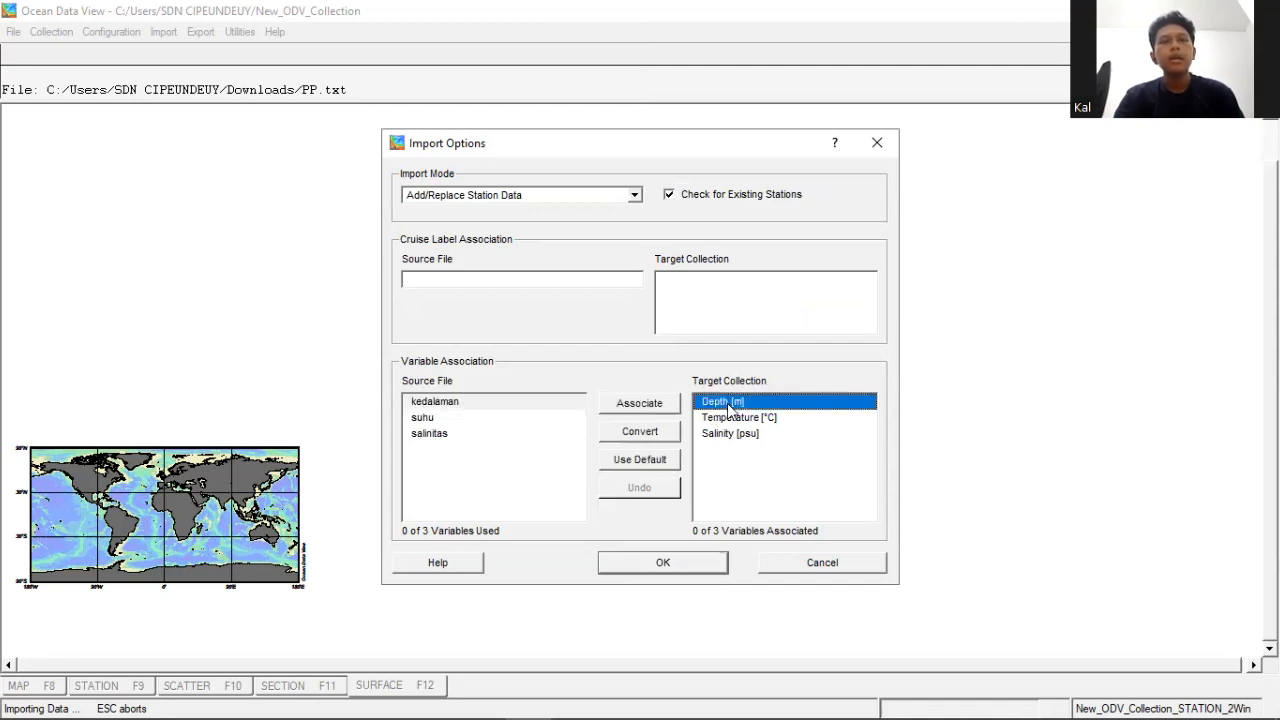
pyautogui.click(632, 410)
pyautogui.click(470, 419)
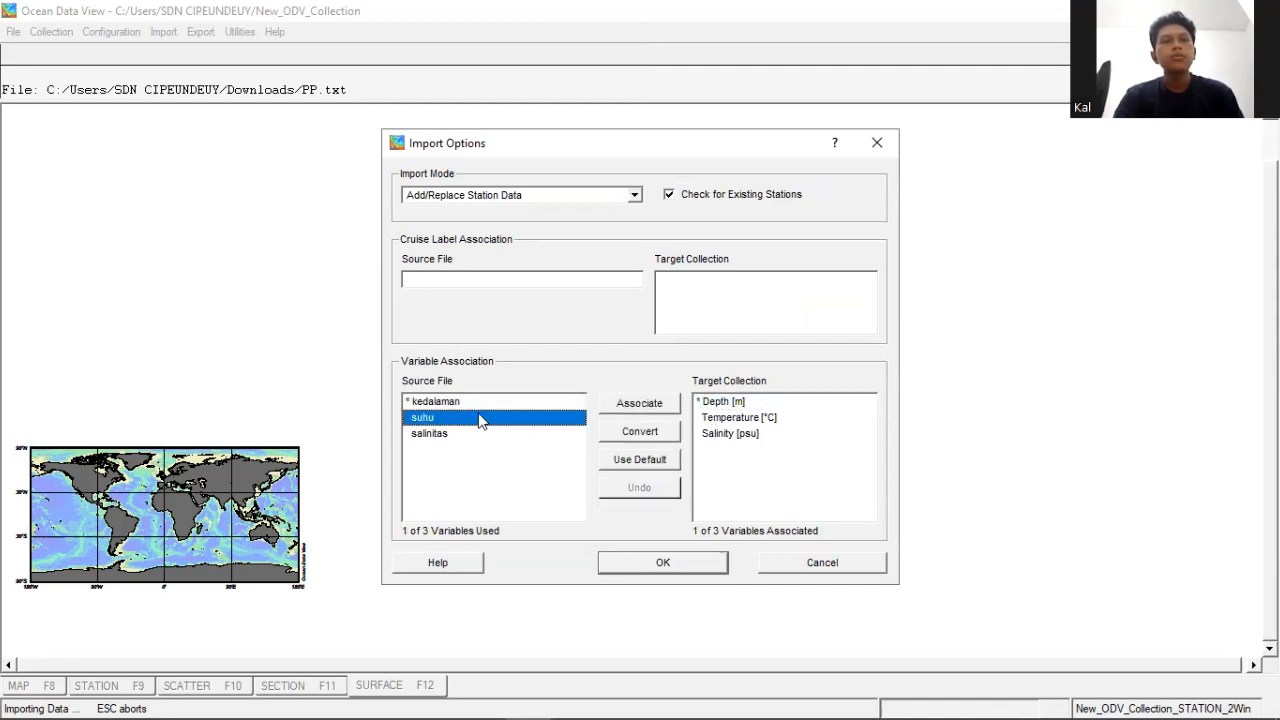
pyautogui.click(720, 418)
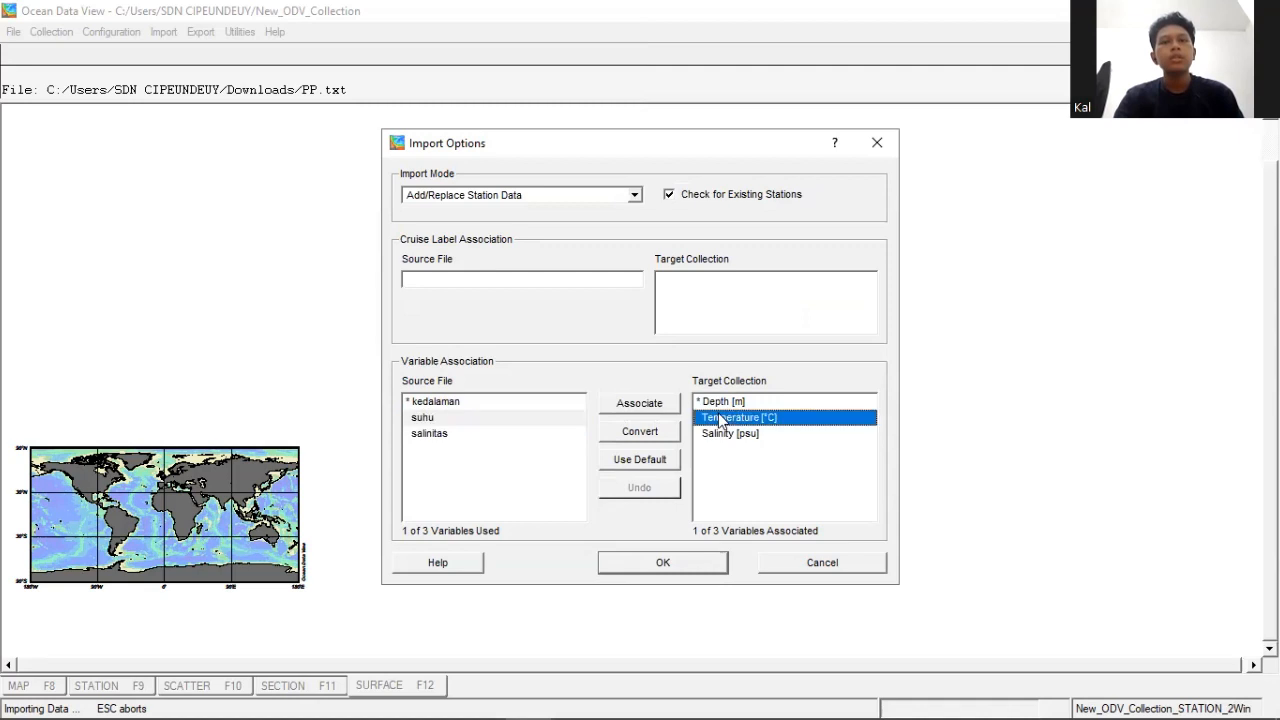
pyautogui.click(646, 403)
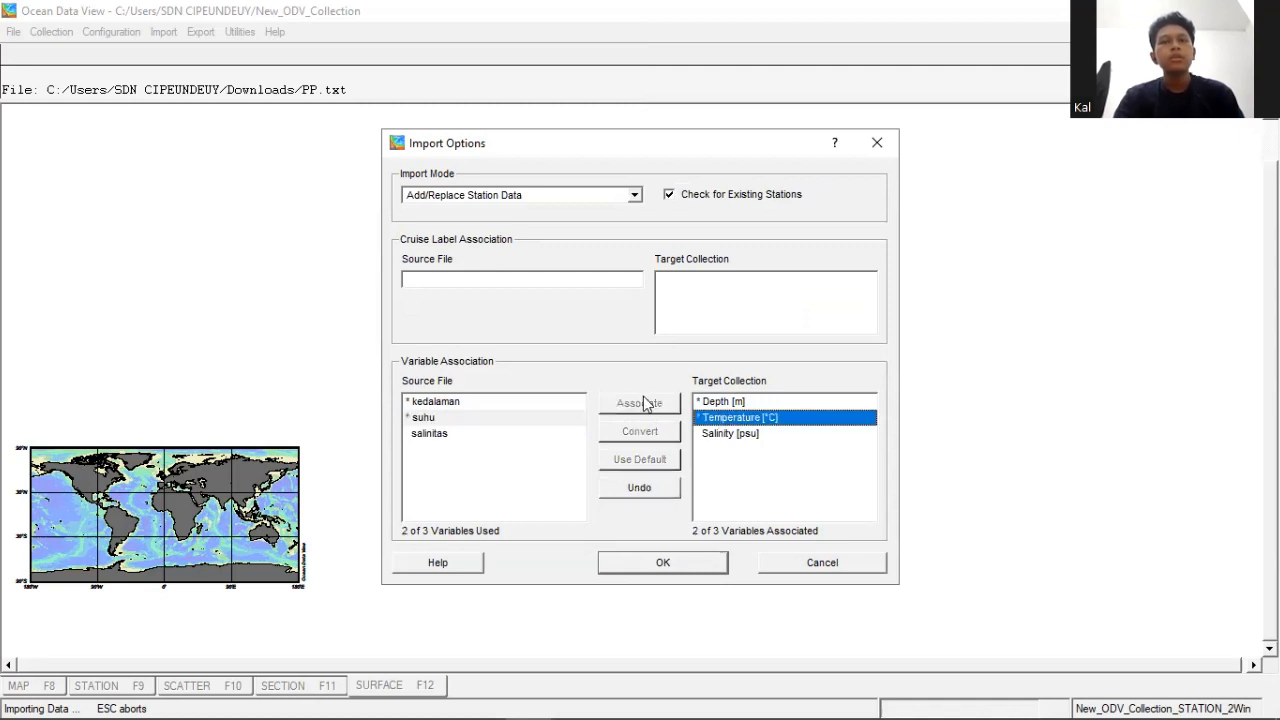
pyautogui.click(448, 440)
pyautogui.click(740, 436)
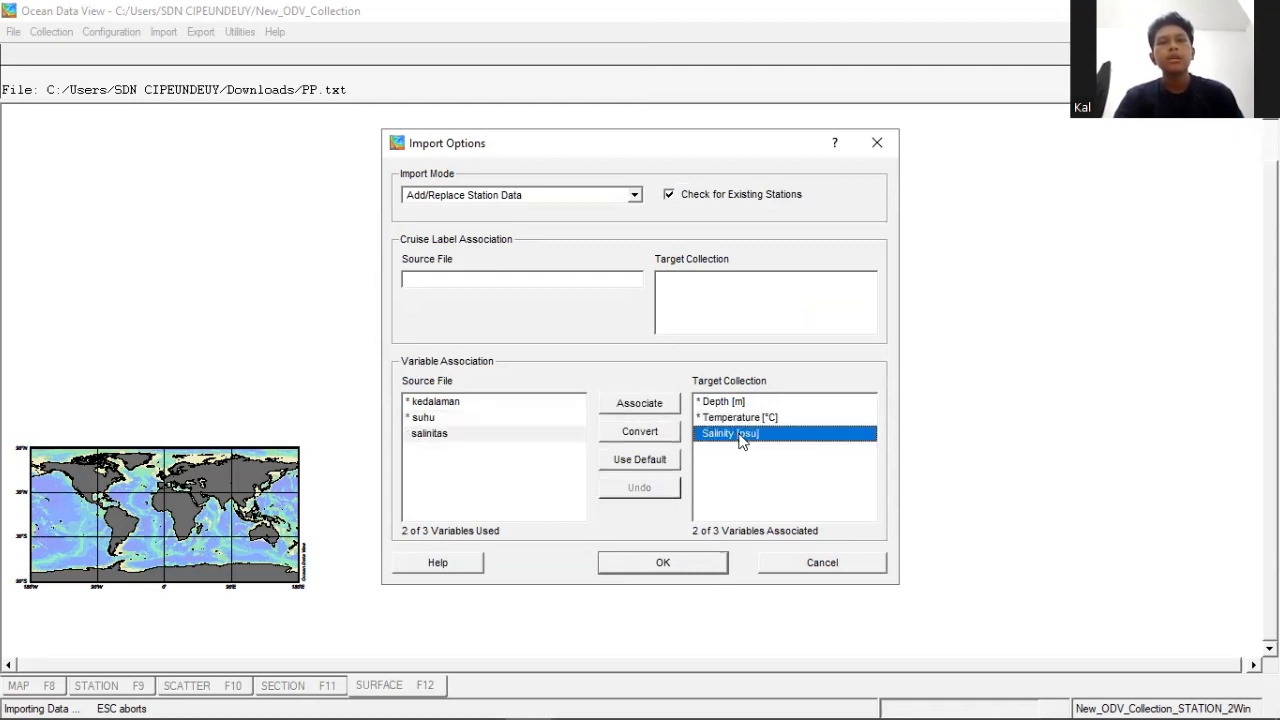
pyautogui.click(634, 403)
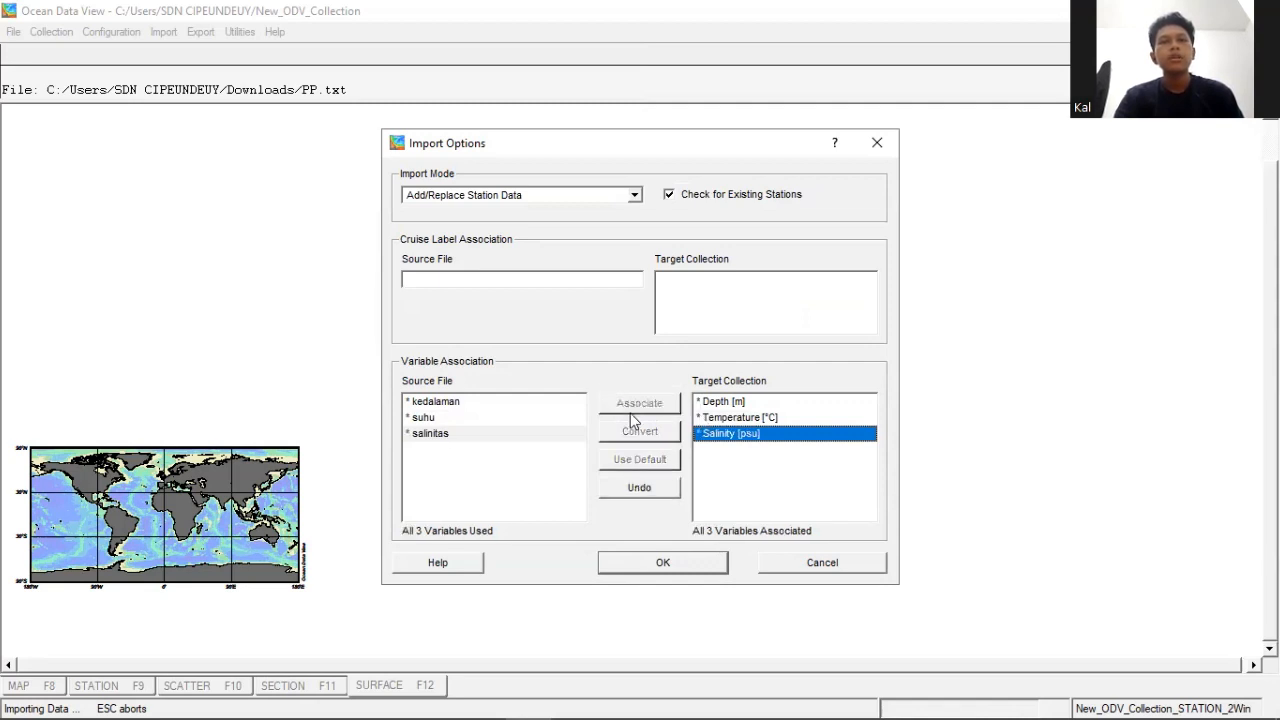
pyautogui.click(671, 561)
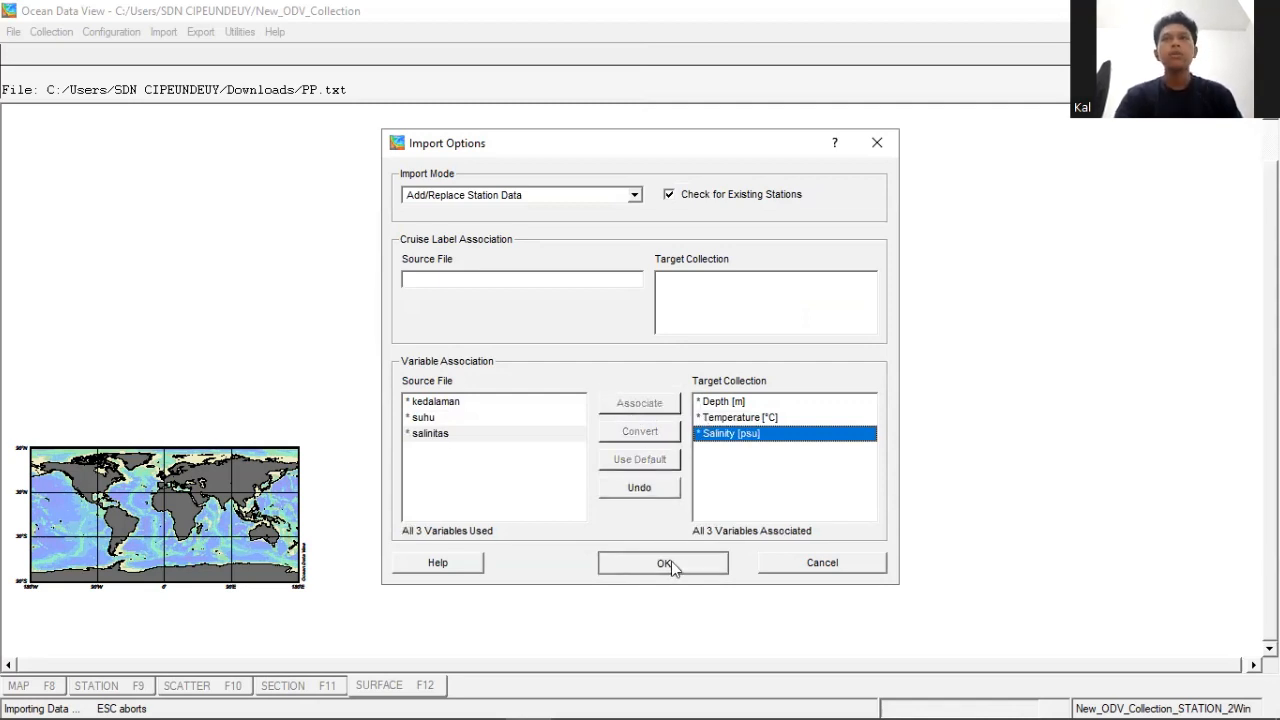
pyautogui.click(548, 392)
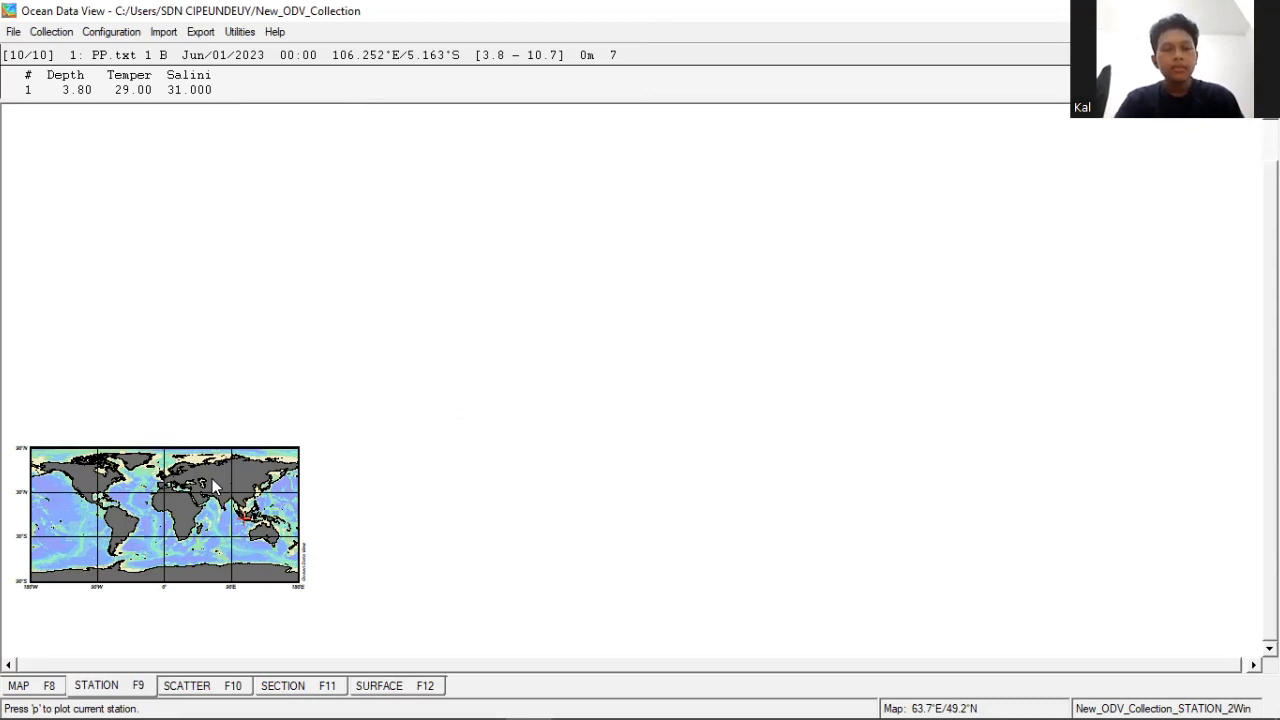
# - Zoom the station map to western Indonesia, from about 91.9°E to 125.9°E and 22.8°S to 10.1°N
pyautogui.rightClick(173, 473)
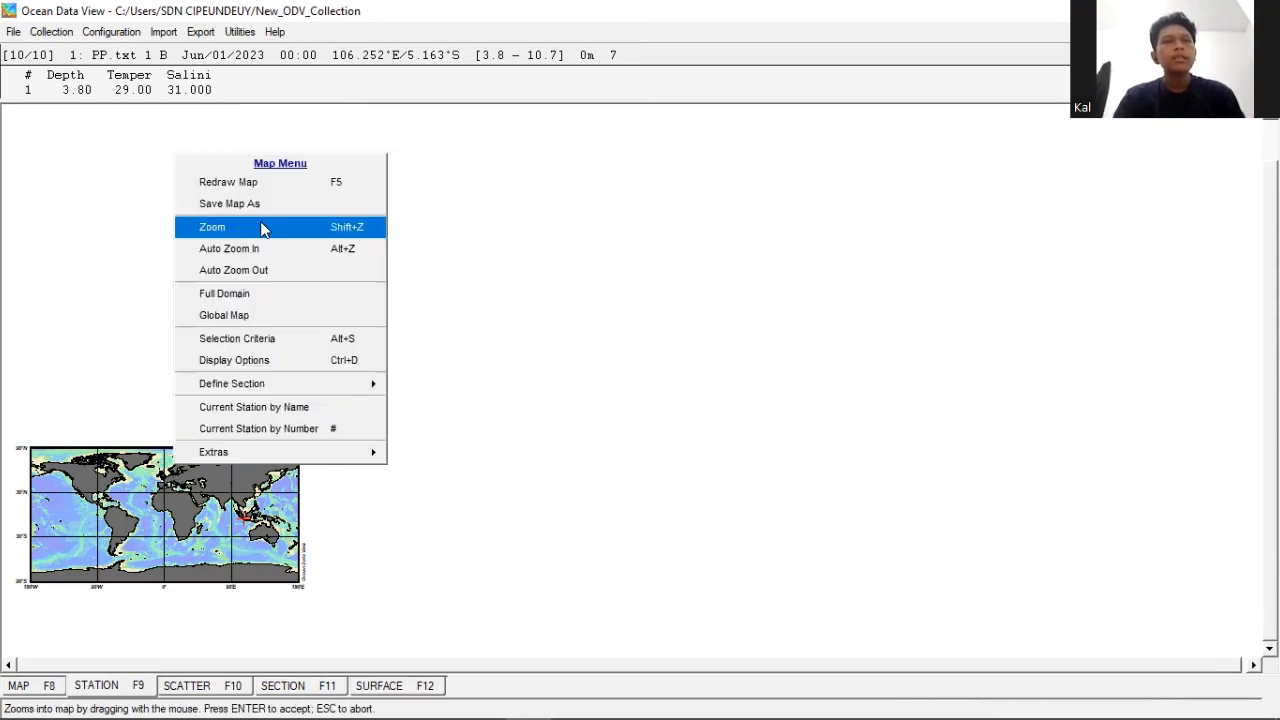
pyautogui.click(263, 228)
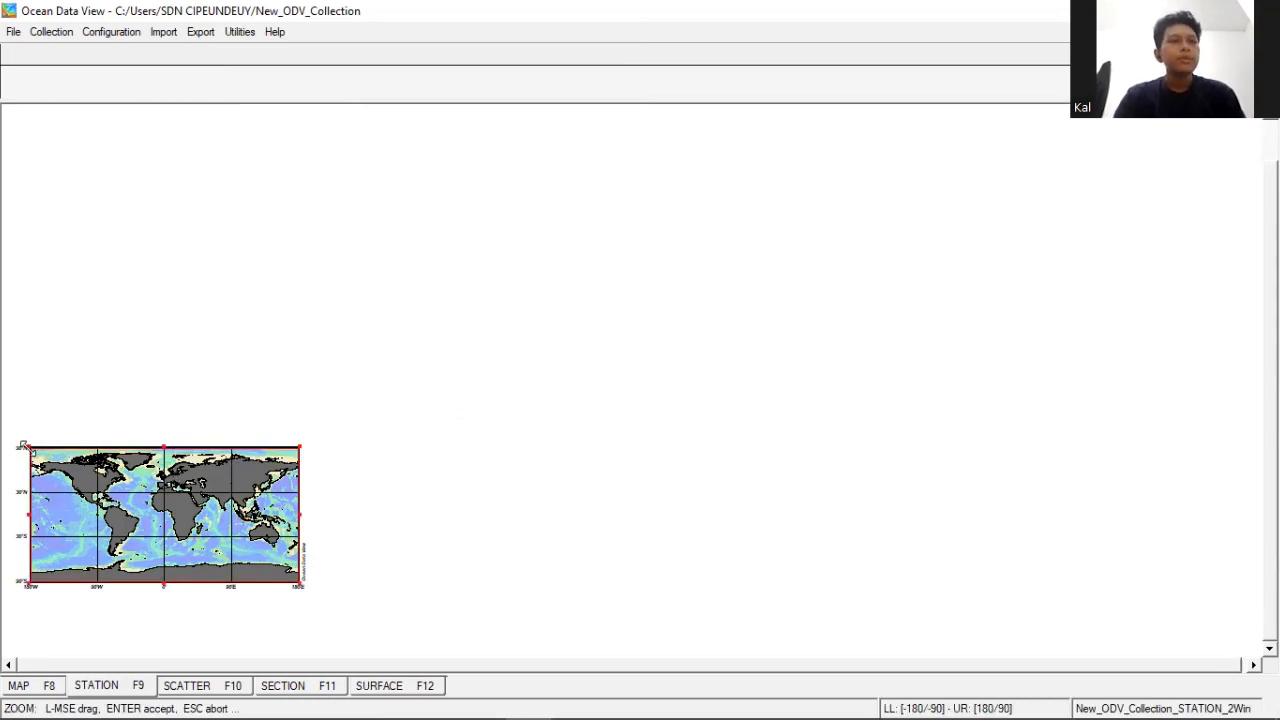
pyautogui.moveTo(23, 445); pyautogui.dragTo(246, 518)
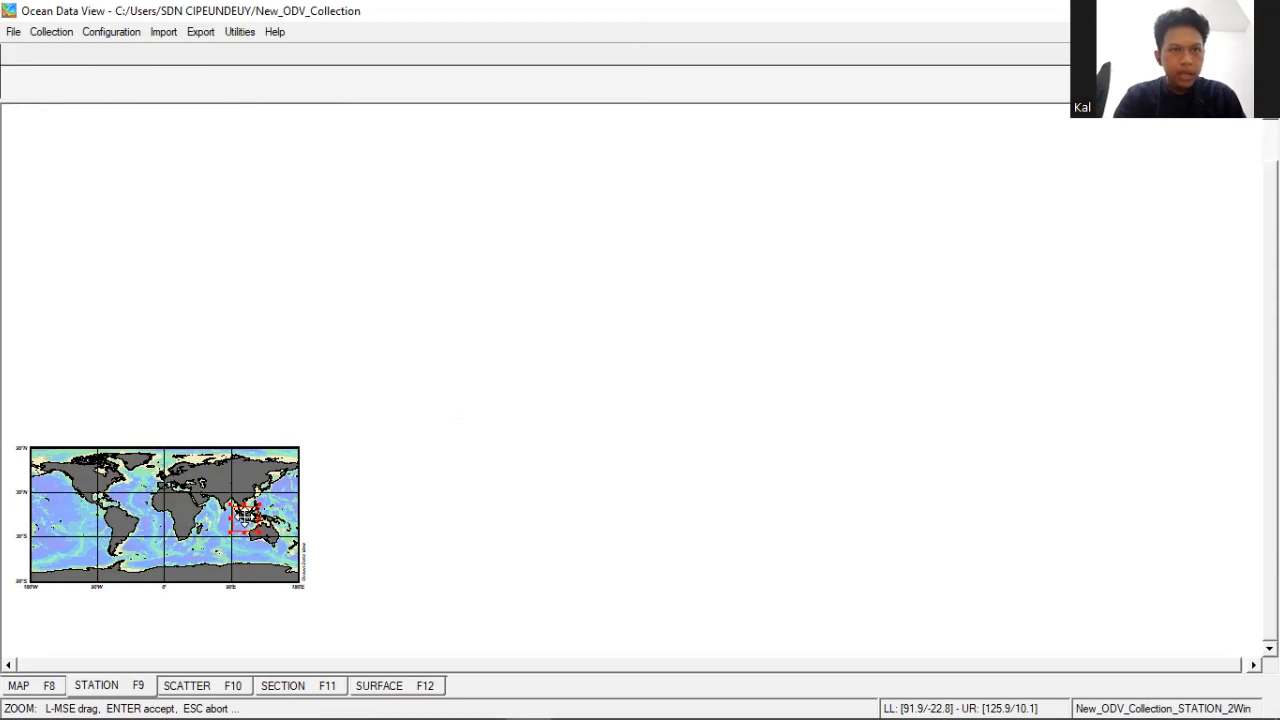
pyautogui.press('Return')
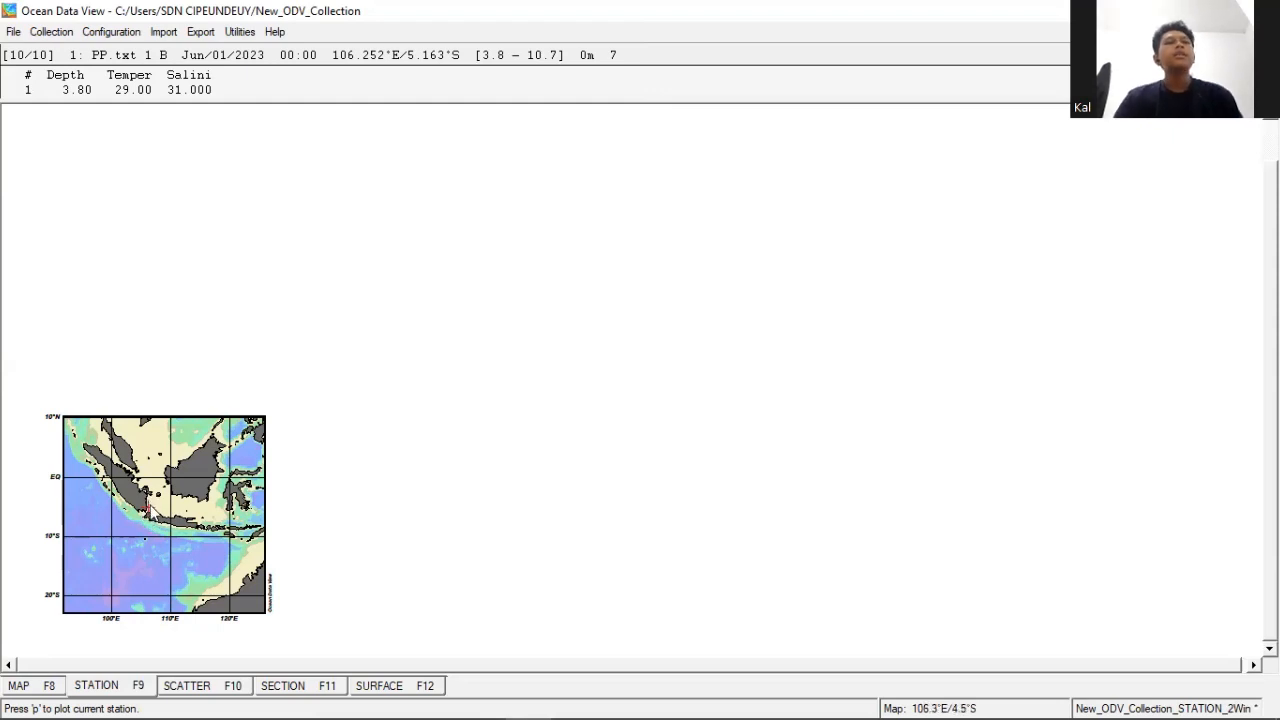
# - Zoom the map further around the stations north of western Java, to about 103.1–110.5°E and 8.2–2.7°S
pyautogui.rightClick(236, 276)
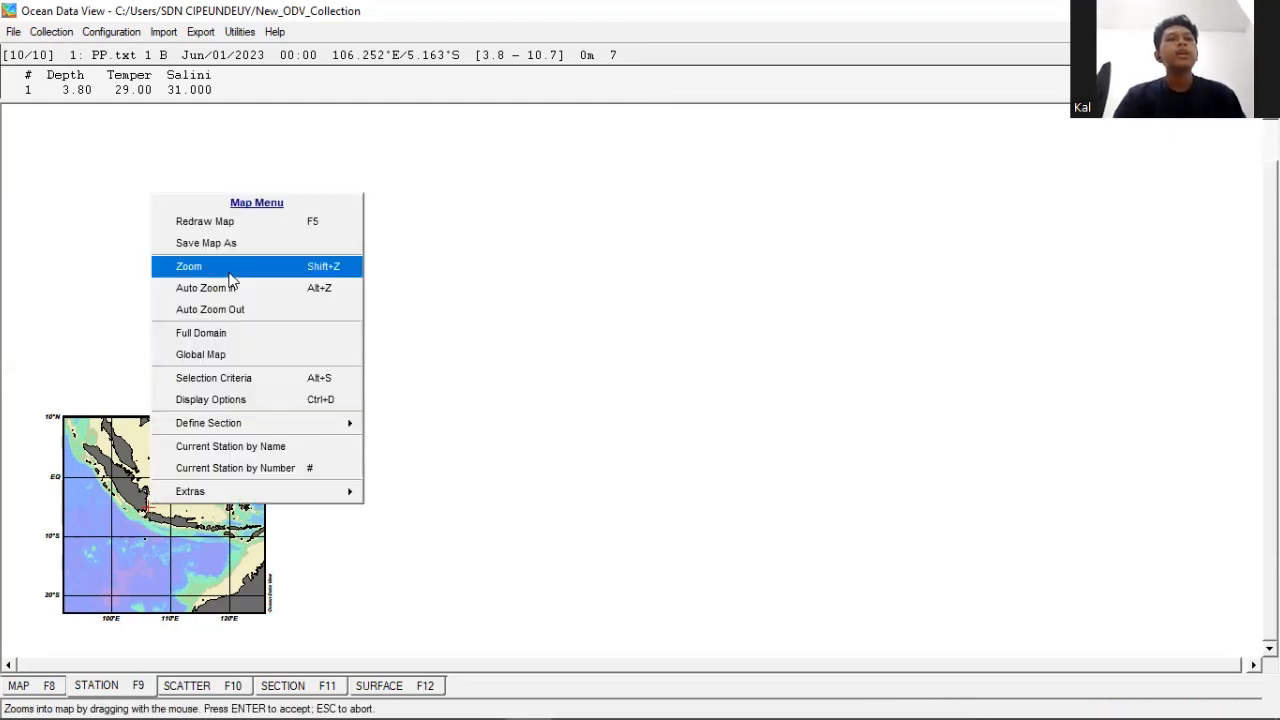
pyautogui.click(228, 266)
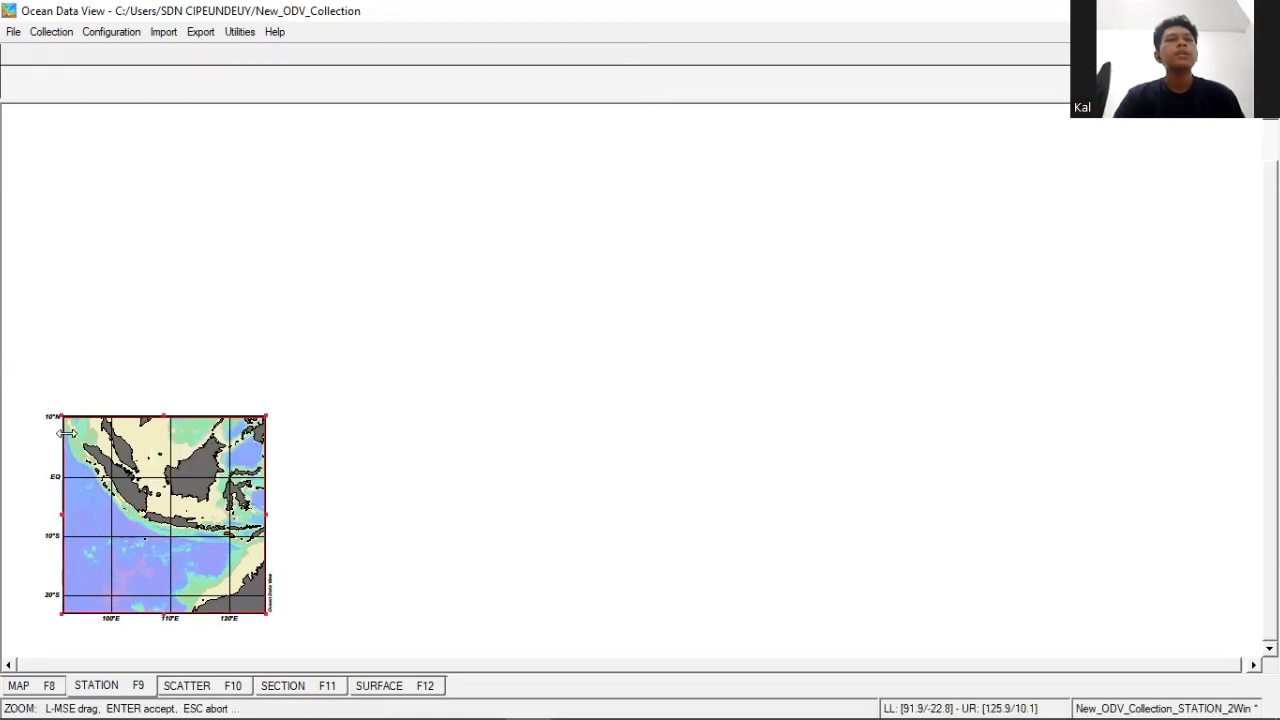
pyautogui.moveTo(57, 415); pyautogui.dragTo(152, 508)
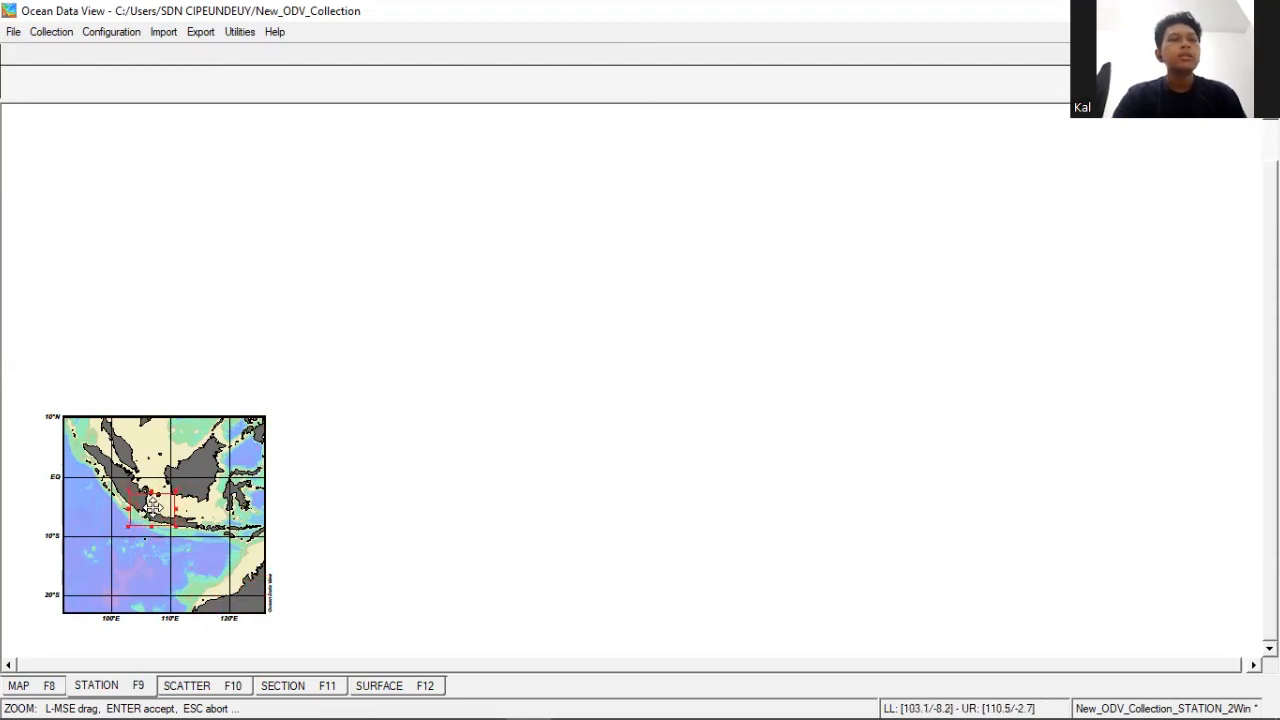
pyautogui.press('Return')
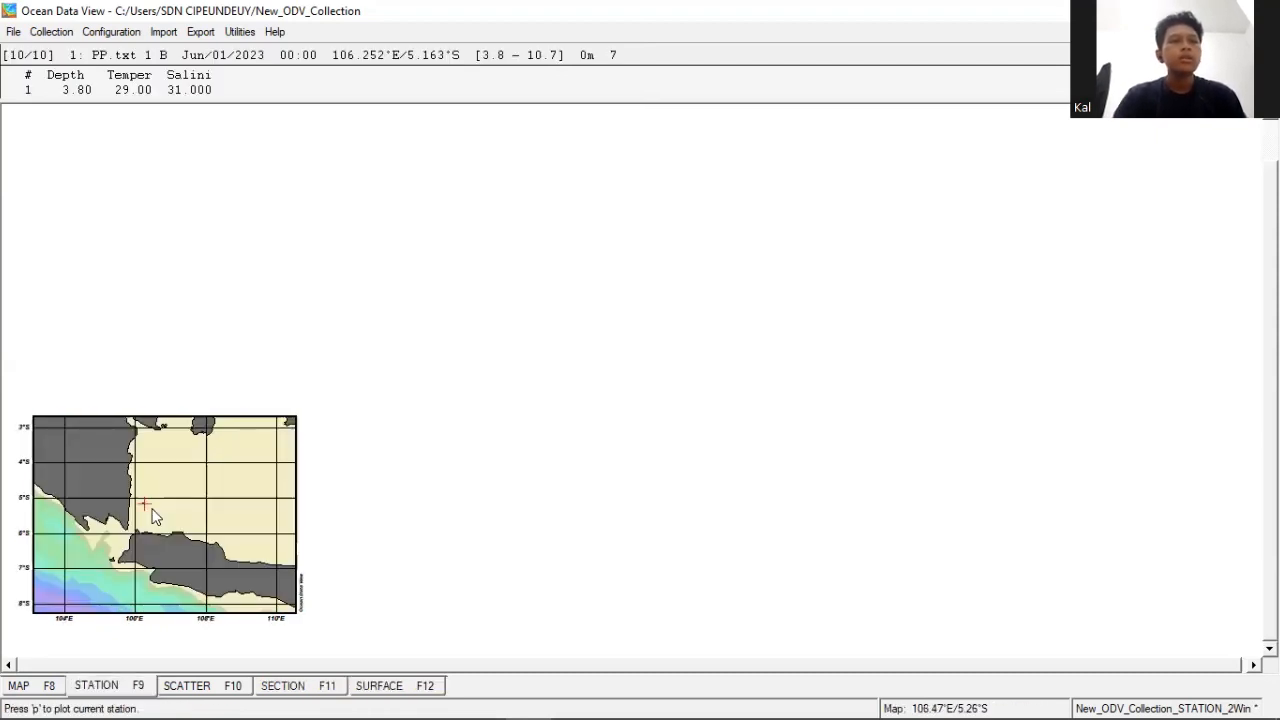
# - Zoom the station map in around the station off eastern Sumatra, to about 105.2–107.1°E and 5.8–4.6°S
pyautogui.rightClick(152, 508)
pyautogui.click(239, 270)
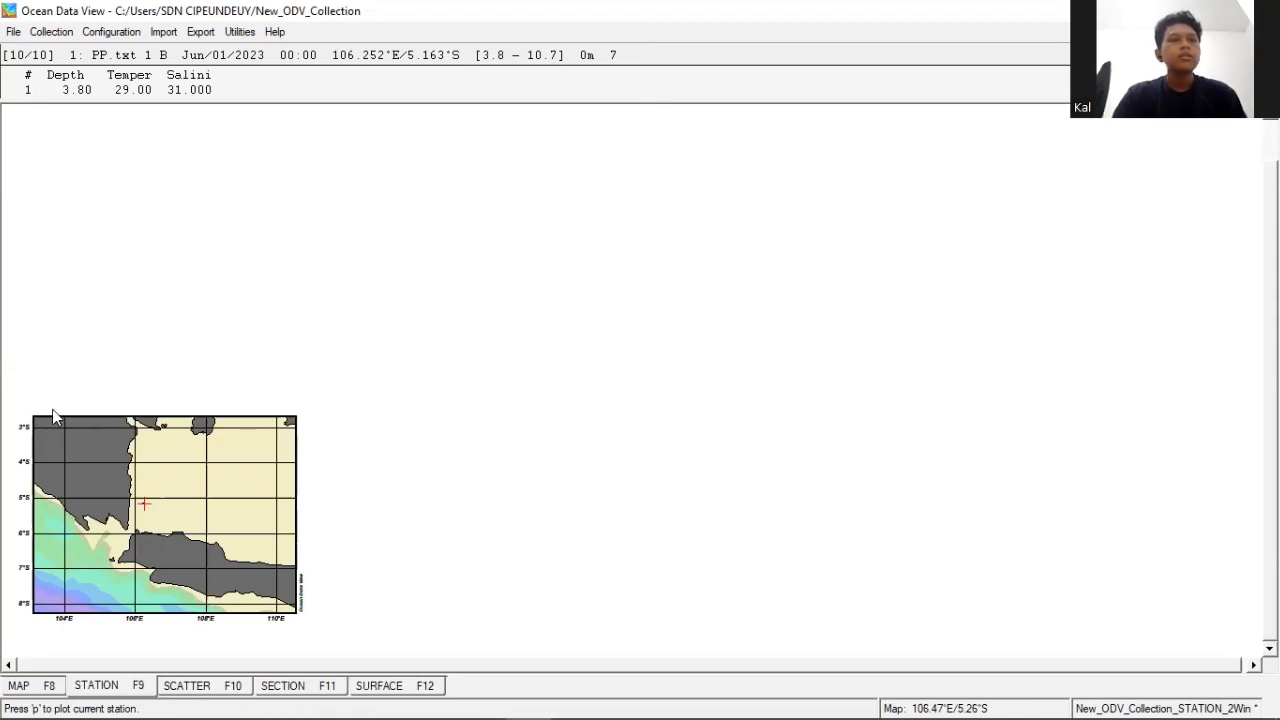
pyautogui.moveTo(28, 414); pyautogui.dragTo(141, 515)
pyautogui.press('Return')
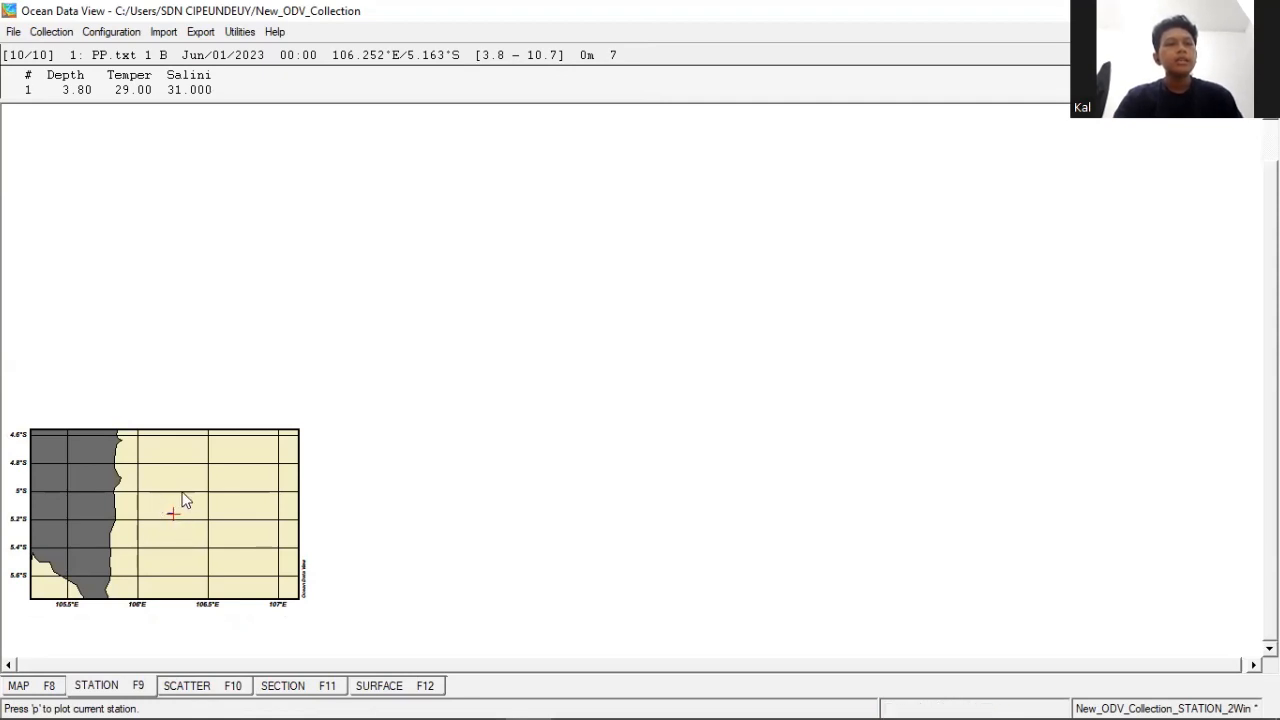
# - Set the map's station dot size to 15 in the map display options and apply it
pyautogui.rightClick(185, 495)
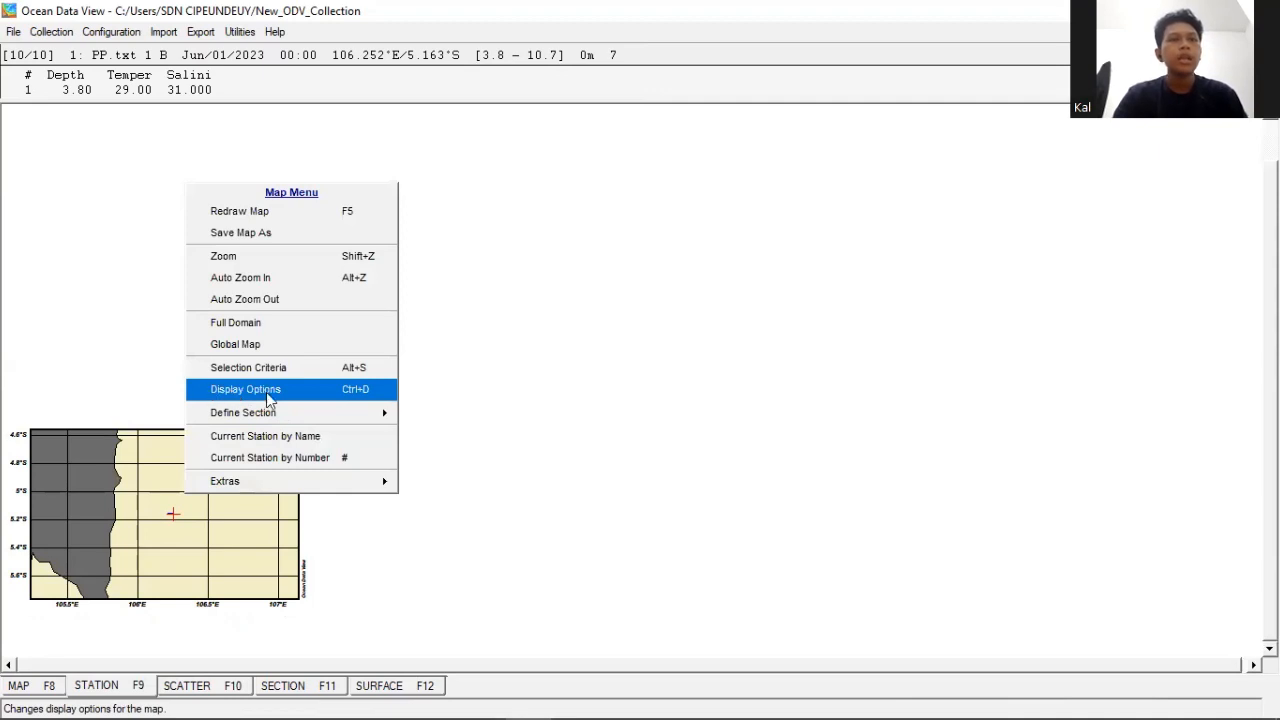
pyautogui.click(285, 397)
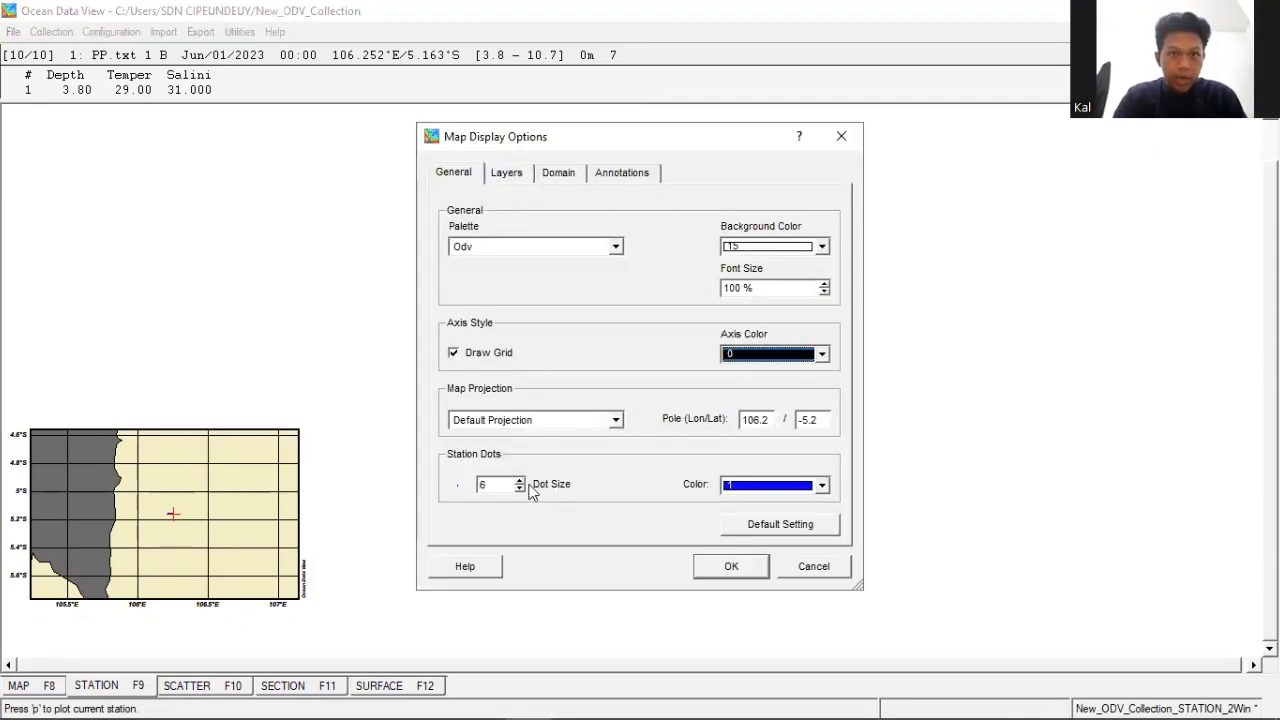
pyautogui.click(496, 482)
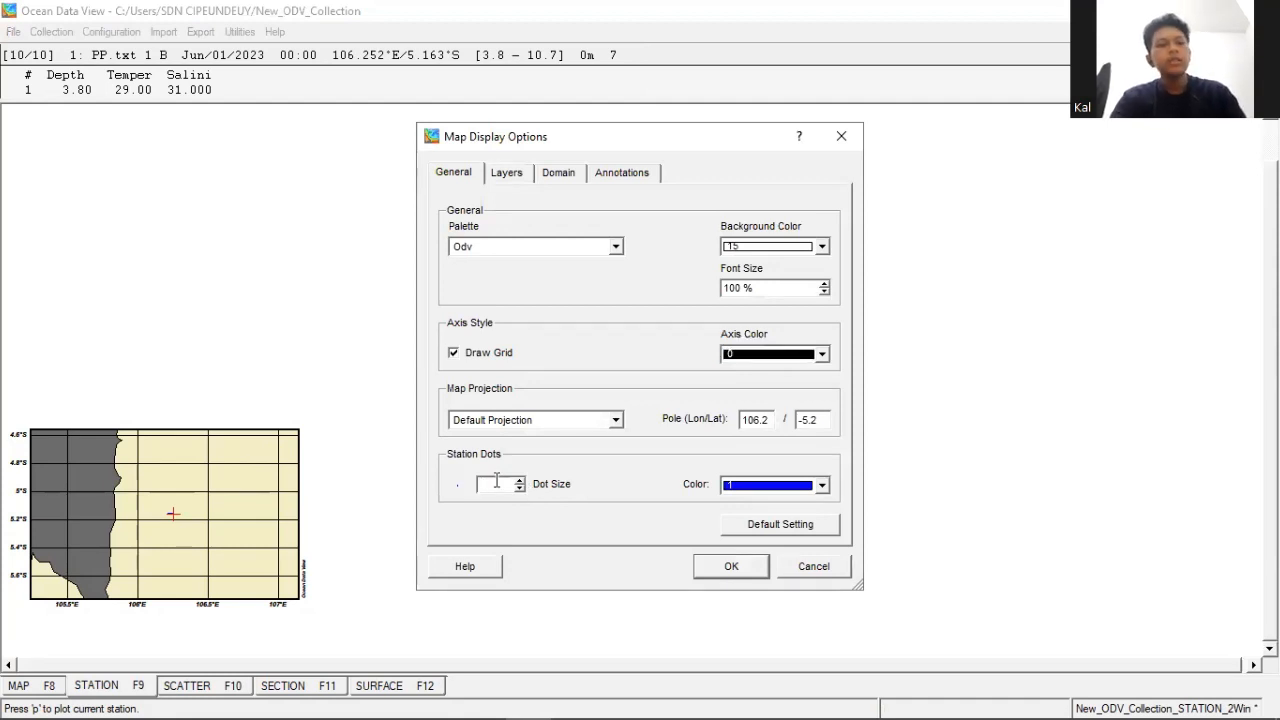
pyautogui.click(729, 566)
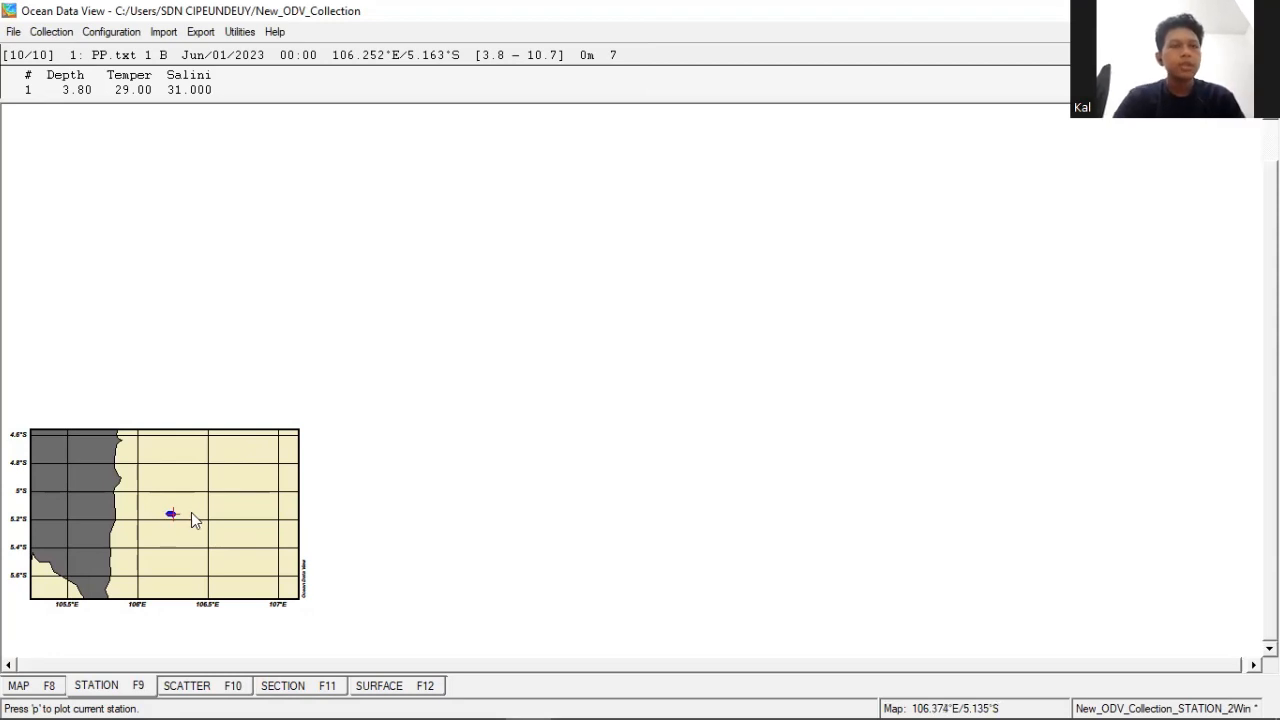
# - Zoom the map around the enlarged station dots, to about 106.0–106.5°E and 5.3–5.0°S
pyautogui.rightClick(204, 478)
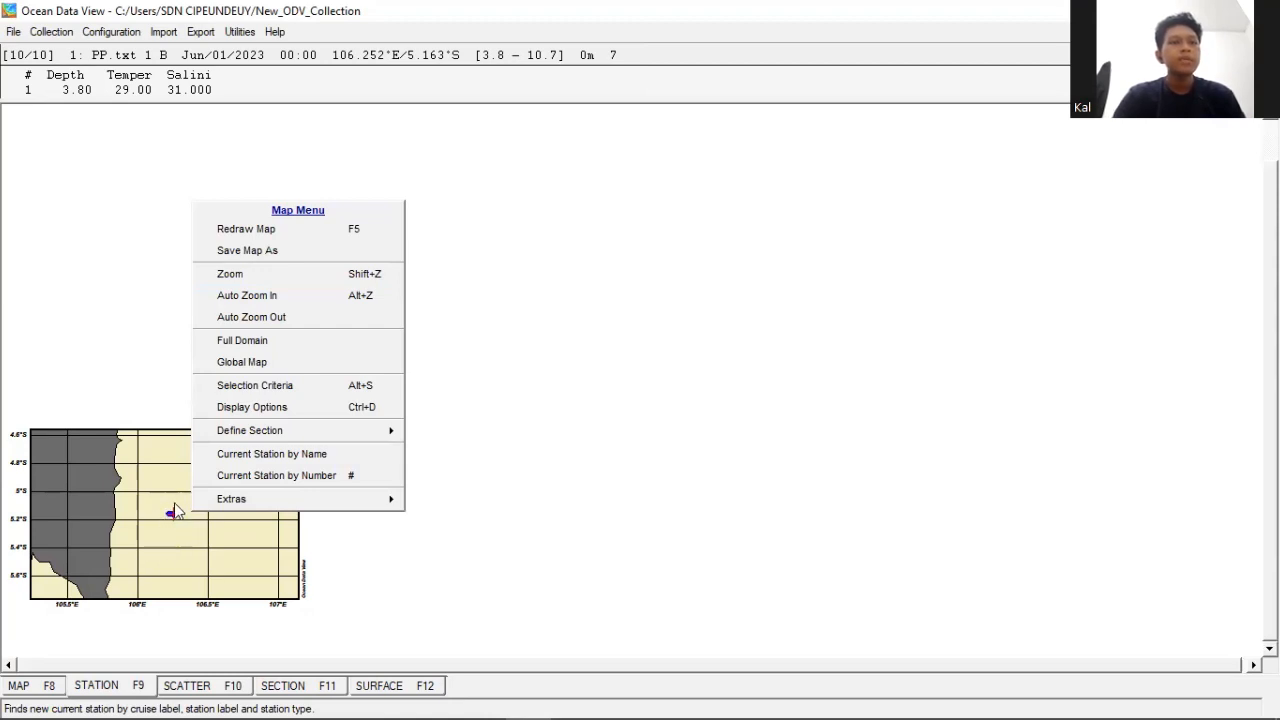
pyautogui.click(278, 276)
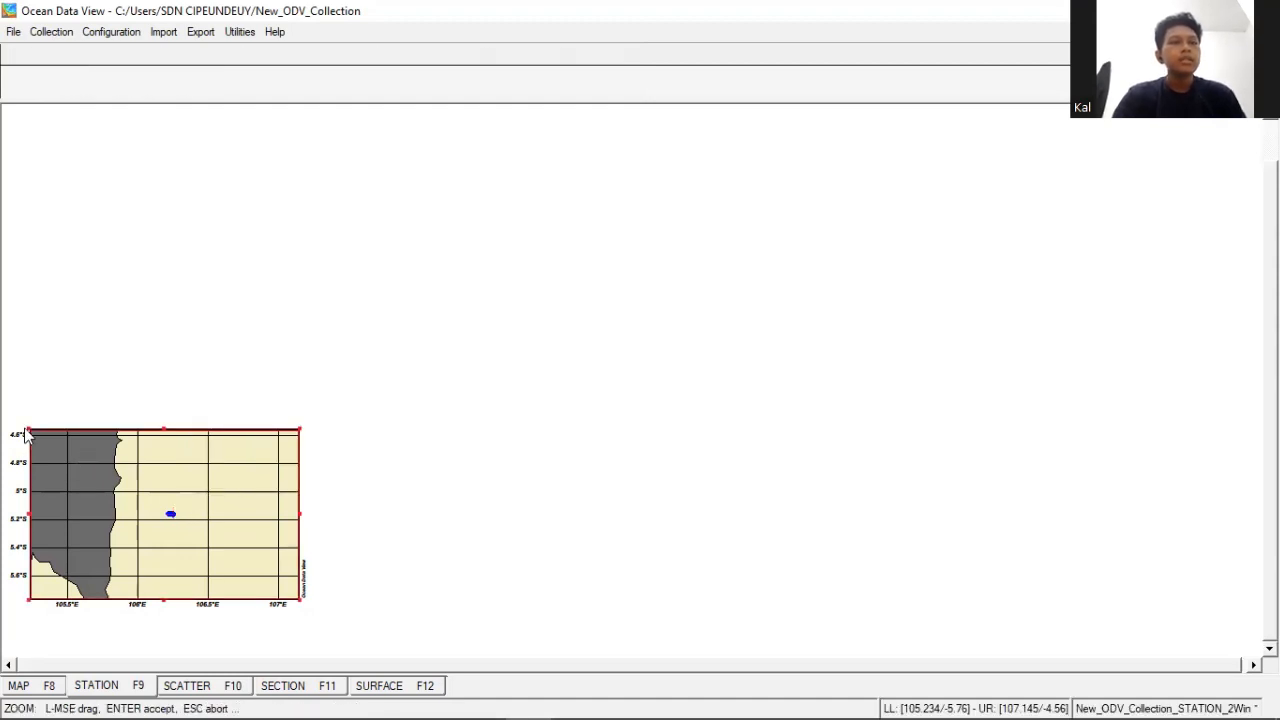
pyautogui.moveTo(20, 424); pyautogui.dragTo(226, 550)
pyautogui.moveTo(277, 591); pyautogui.dragTo(186, 534)
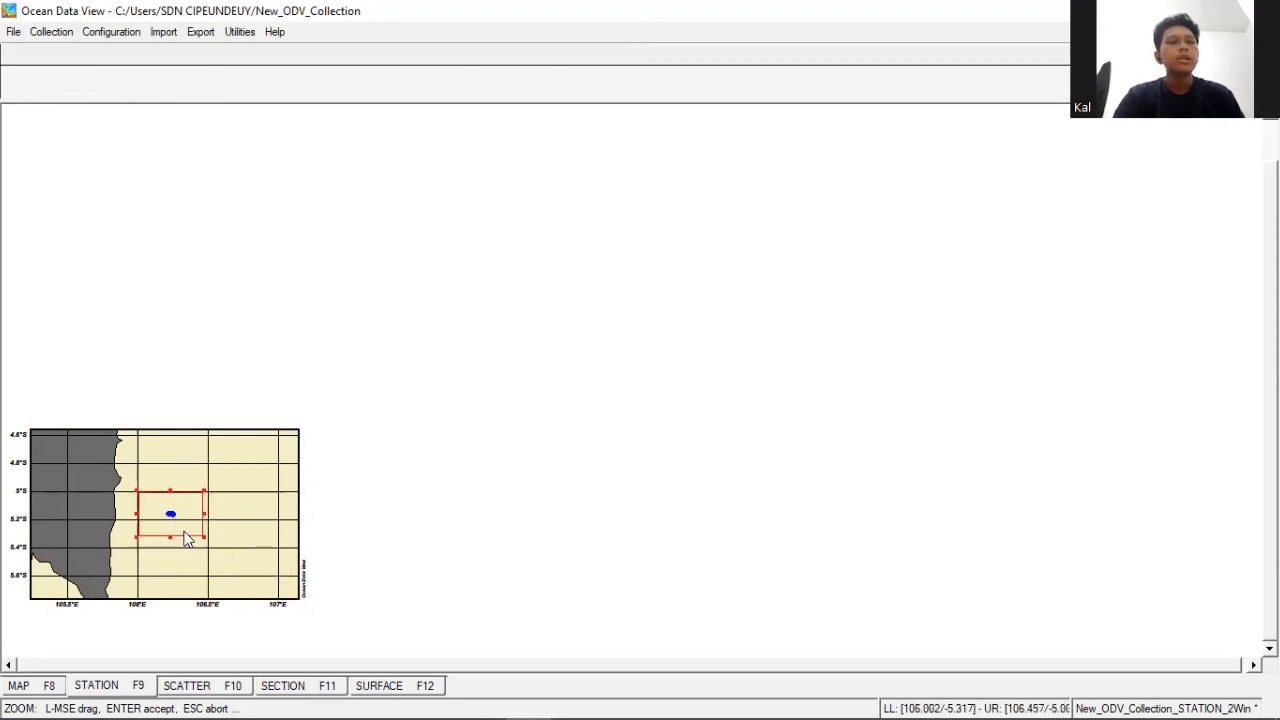
pyautogui.press('Return')
# - Zoom the map further in on the station cluster, to about 106.18–106.30°E and 5.19–5.13°S
pyautogui.rightClick(184, 512)
pyautogui.click(240, 278)
pyautogui.moveTo(30, 424); pyautogui.dragTo(222, 565)
pyautogui.moveTo(254, 592); pyautogui.dragTo(171, 528)
pyautogui.press('Return')
# - Narrow the map zoom to the row of separate station dots, about 106.215–106.255°E
pyautogui.rightClick(165, 514)
pyautogui.click(240, 276)
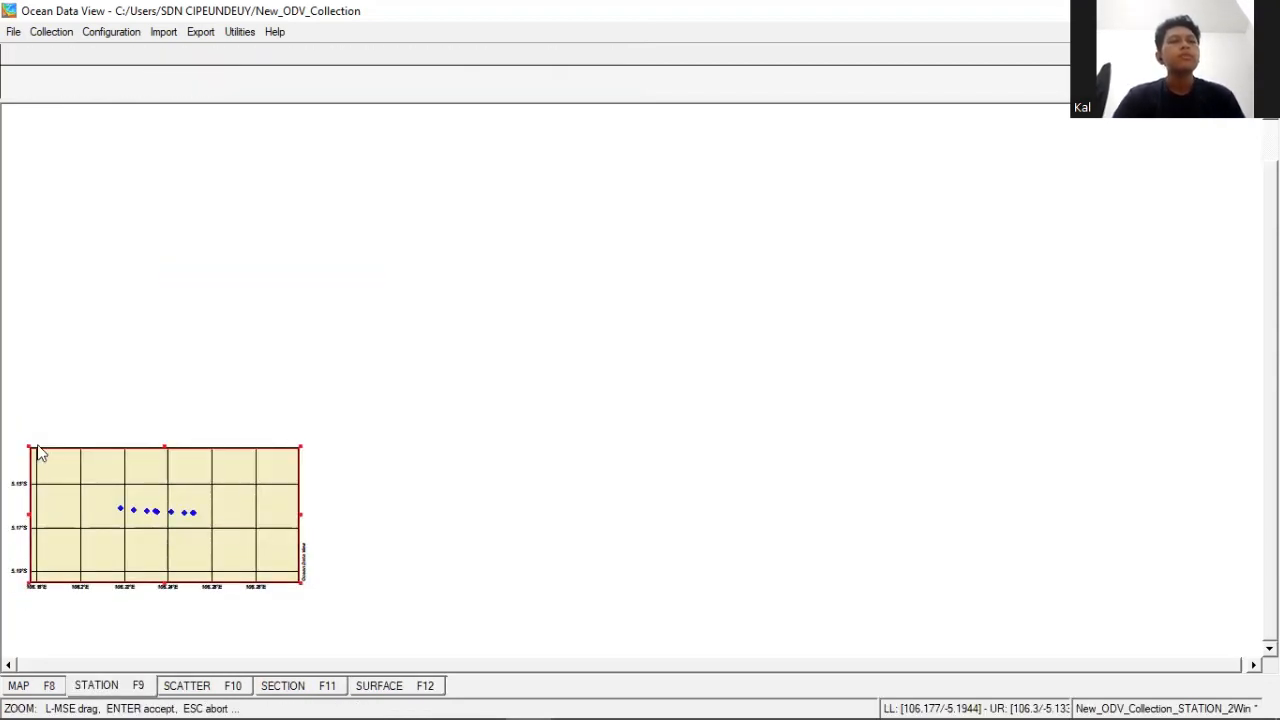
pyautogui.moveTo(36, 450); pyautogui.dragTo(147, 513)
pyautogui.moveTo(174, 523); pyautogui.dragTo(202, 522)
pyautogui.press('Return')
# - Trim the map zoom on all sides to a thin strip that tightly encloses the row of stations
pyautogui.rightClick(225, 521)
pyautogui.click(305, 279)
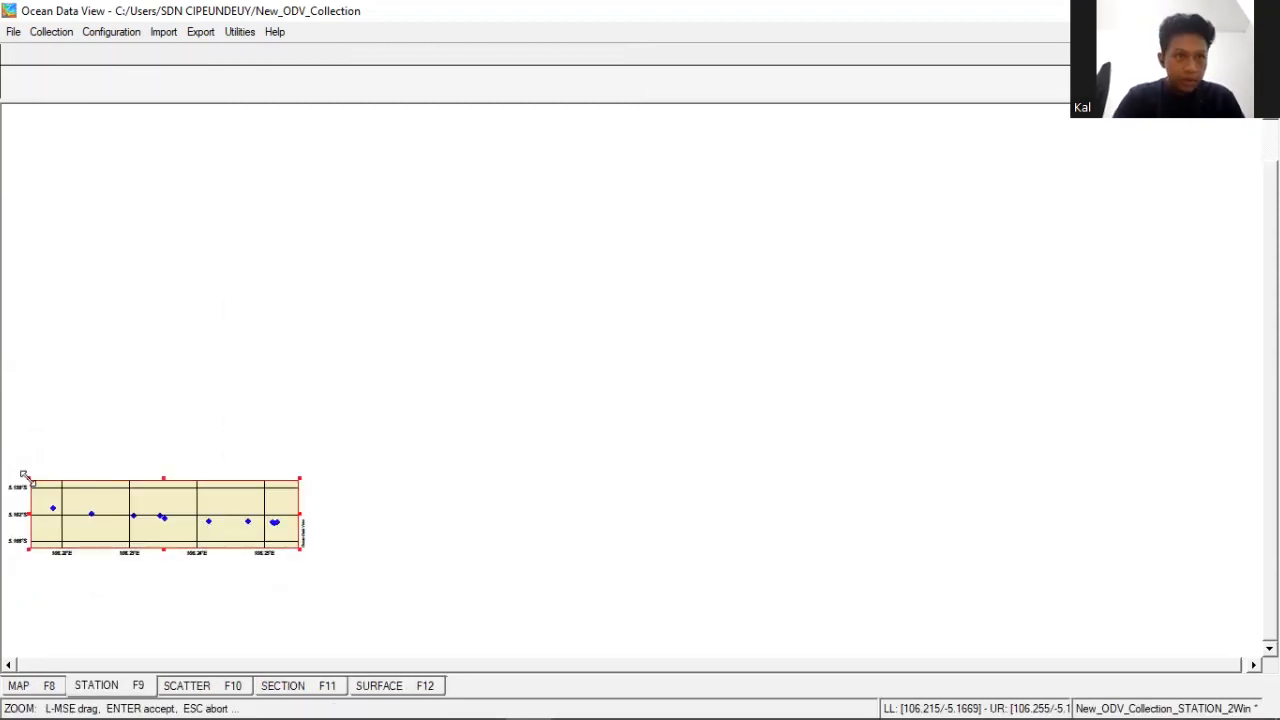
pyautogui.moveTo(28, 477); pyautogui.dragTo(45, 488)
pyautogui.moveTo(298, 548); pyautogui.dragTo(284, 537)
pyautogui.moveTo(165, 537); pyautogui.dragTo(165, 498)
pyautogui.press('Return')
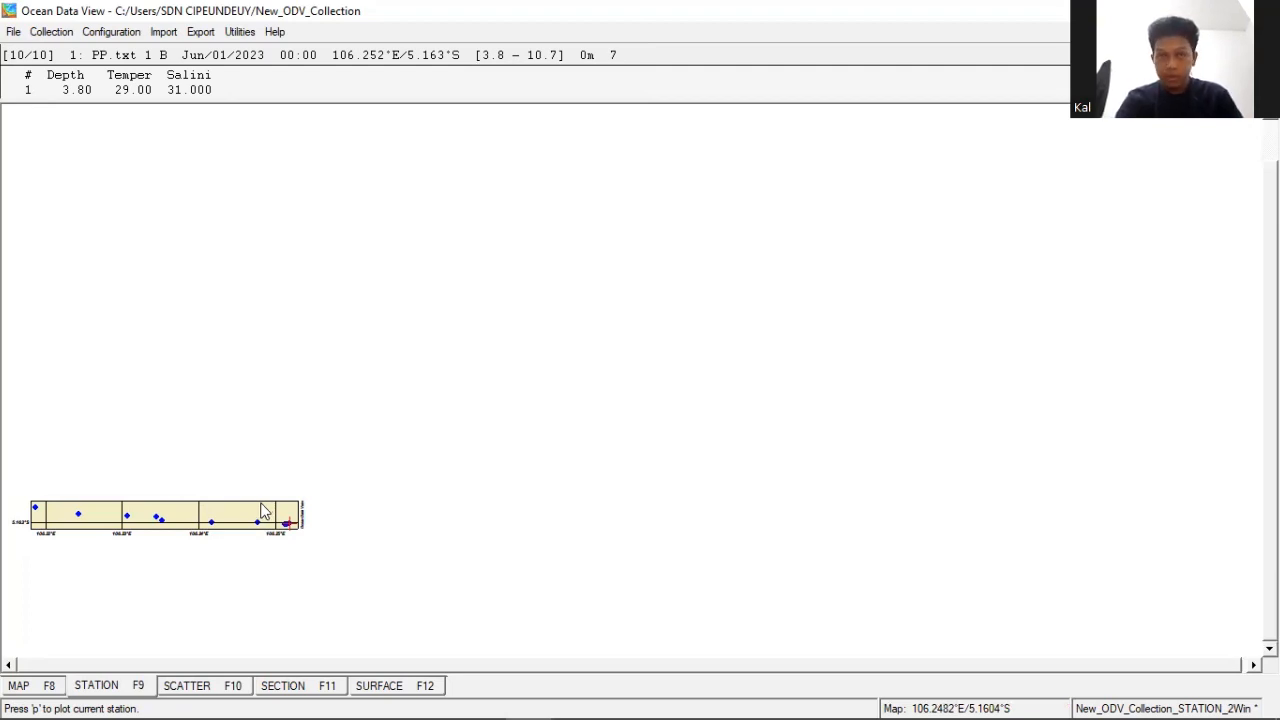
# - Switch to the scatter view and create a second plot window from Window 1 in the window layout
pyautogui.click(200, 686)
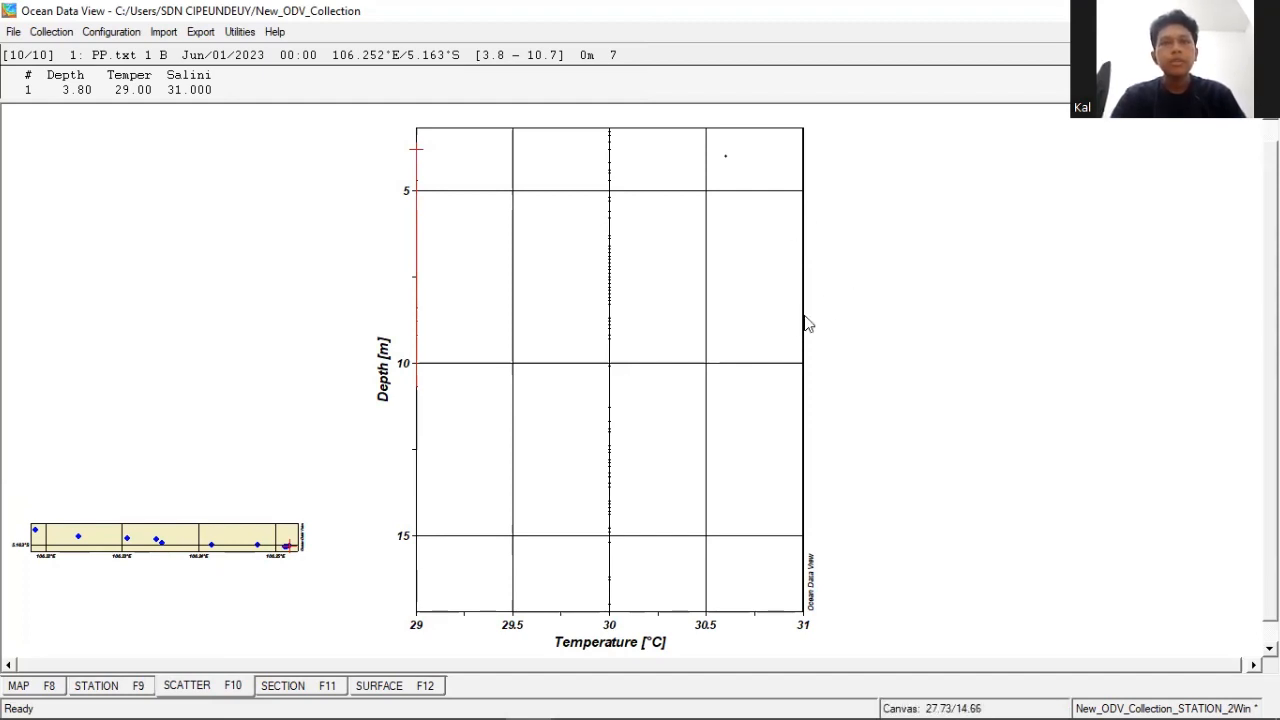
pyautogui.rightClick(846, 232)
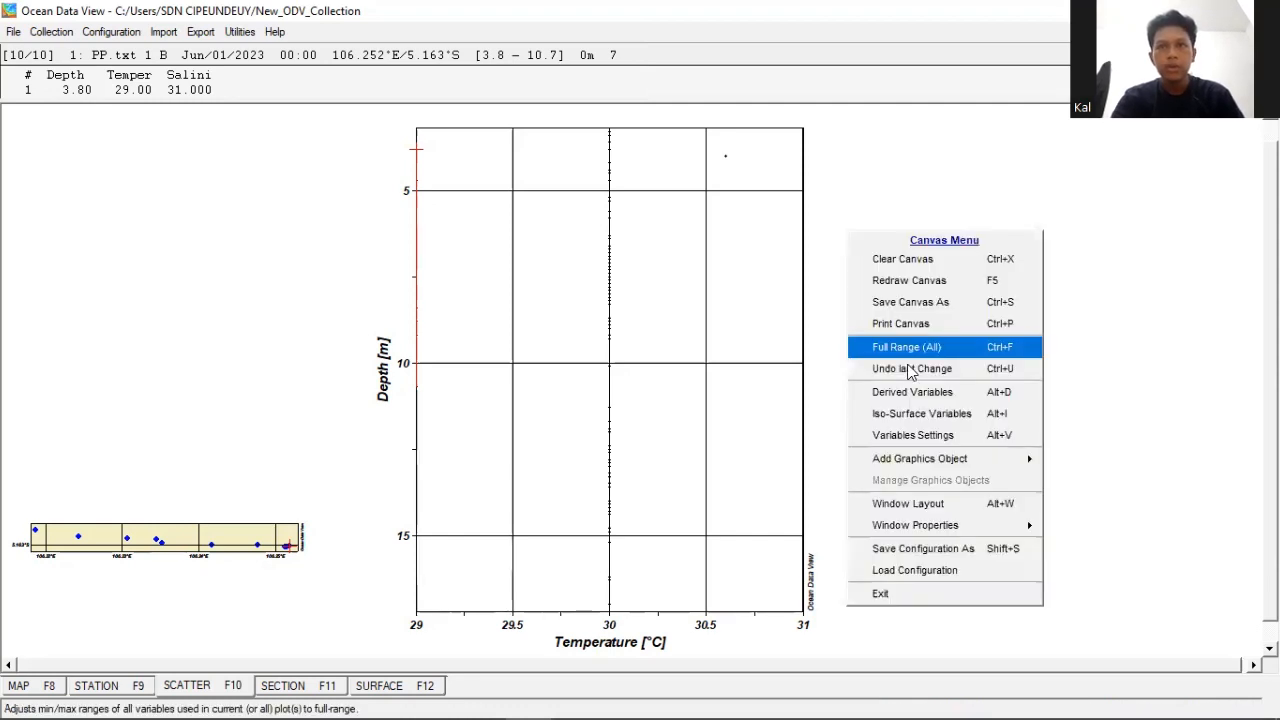
pyautogui.click(924, 507)
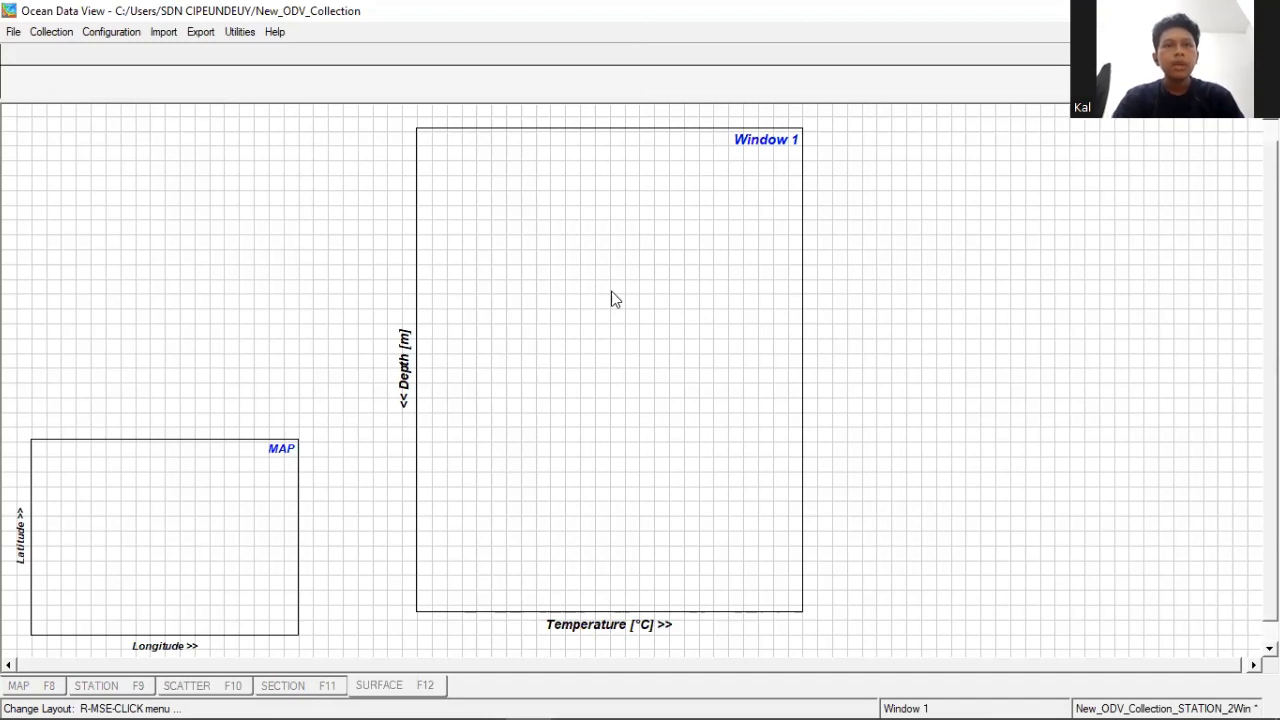
pyautogui.rightClick(612, 291)
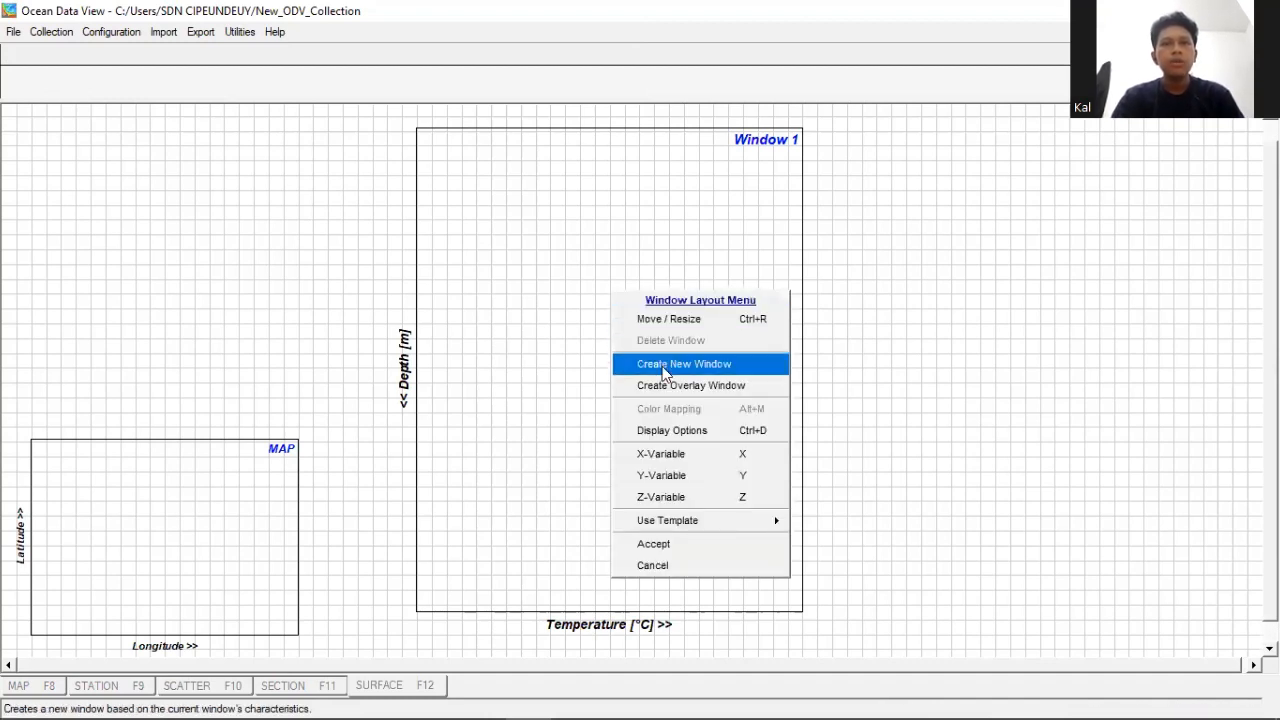
pyautogui.click(665, 373)
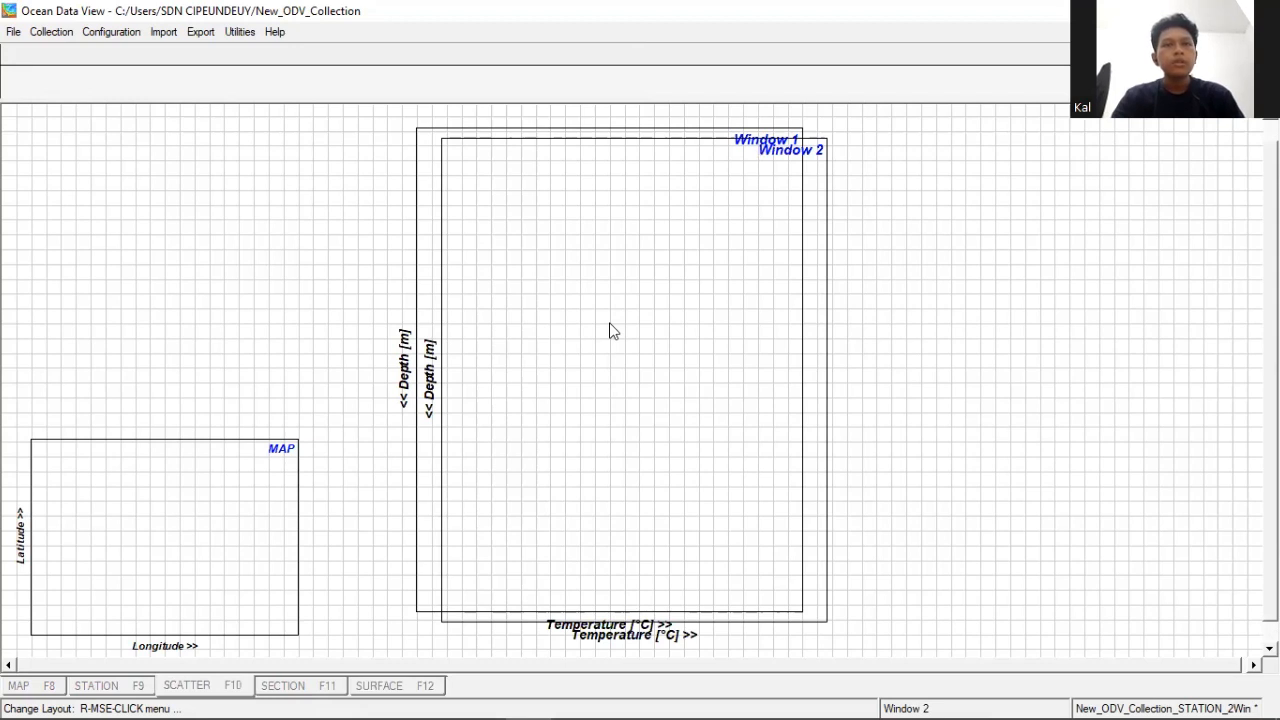
# - Move Window 2 above the map, resize it to about 0.5–11.5 by 10.1–19 on the canvas, and accept the layout
pyautogui.rightClick(613, 331)
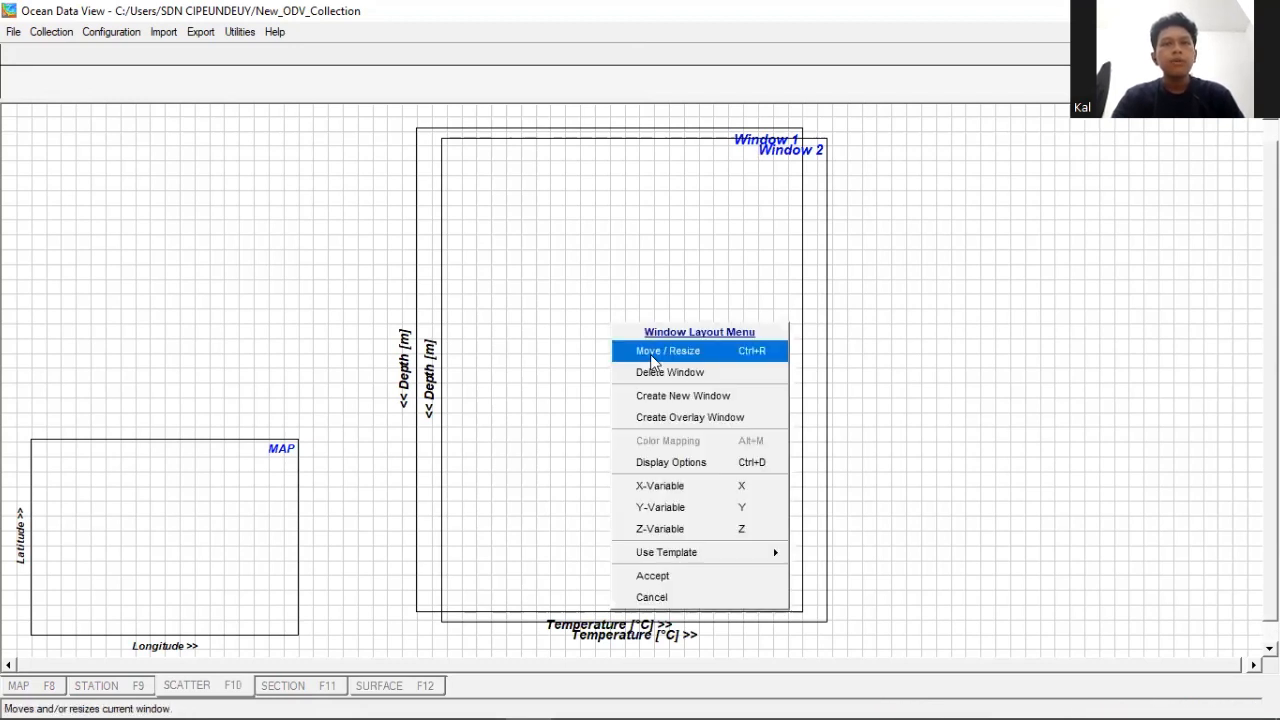
pyautogui.click(651, 358)
pyautogui.moveTo(403, 309); pyautogui.dragTo(256, 305)
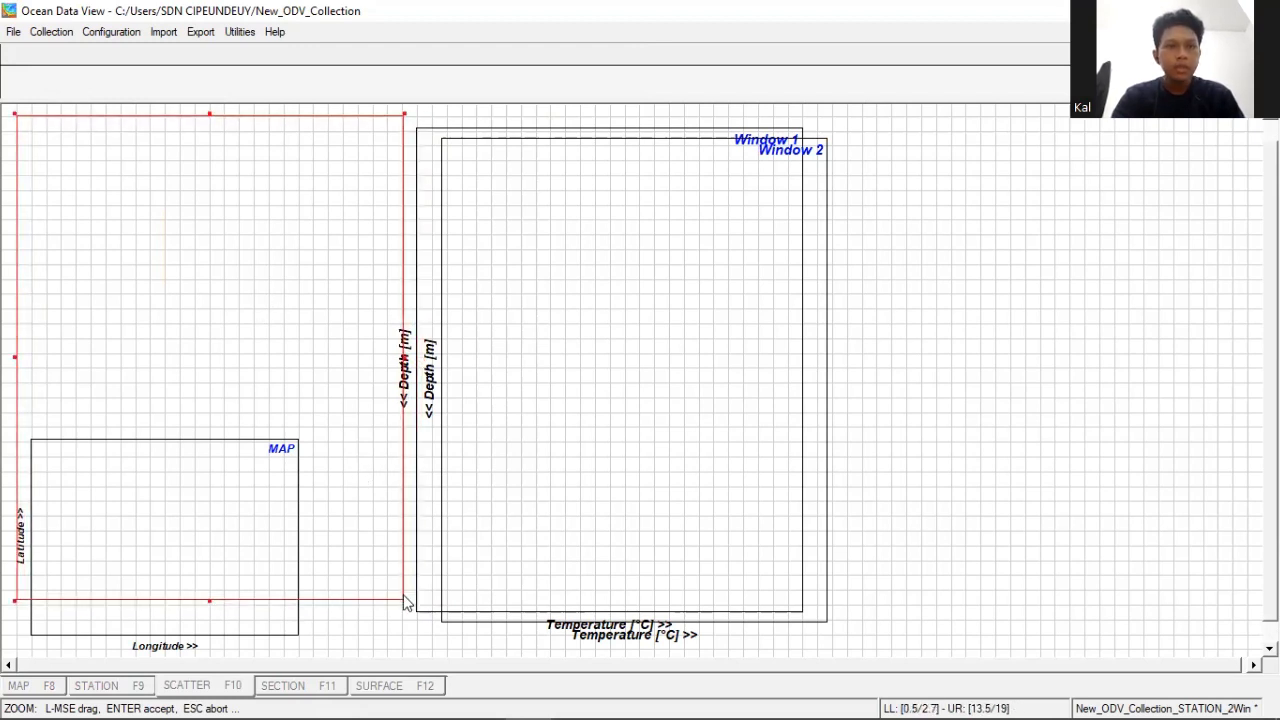
pyautogui.moveTo(400, 600); pyautogui.dragTo(341, 382)
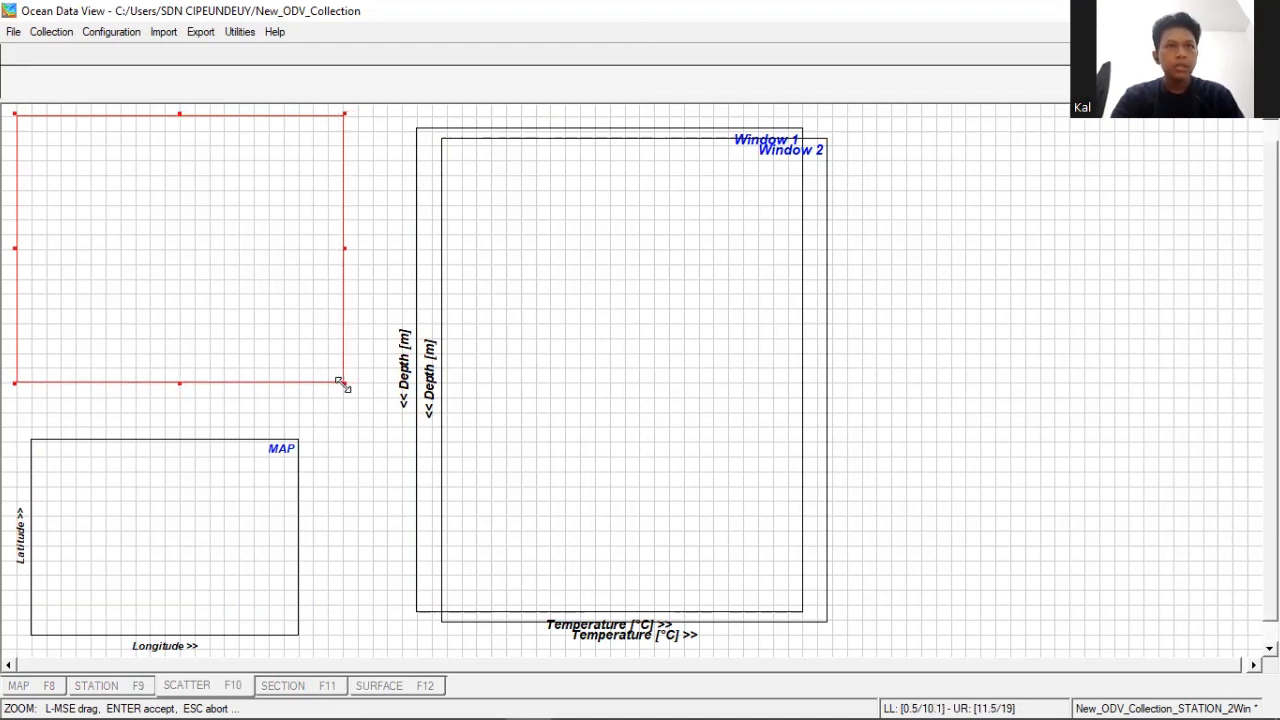
pyautogui.press('Return')
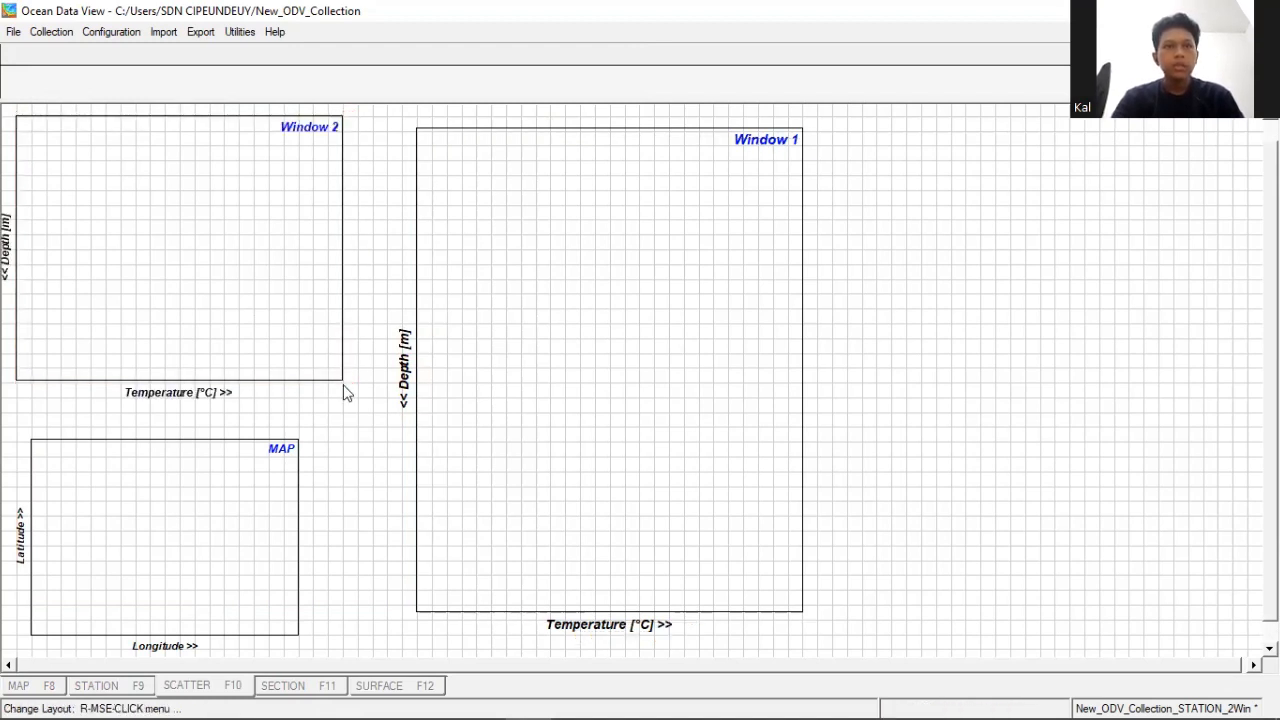
pyautogui.rightClick(285, 305)
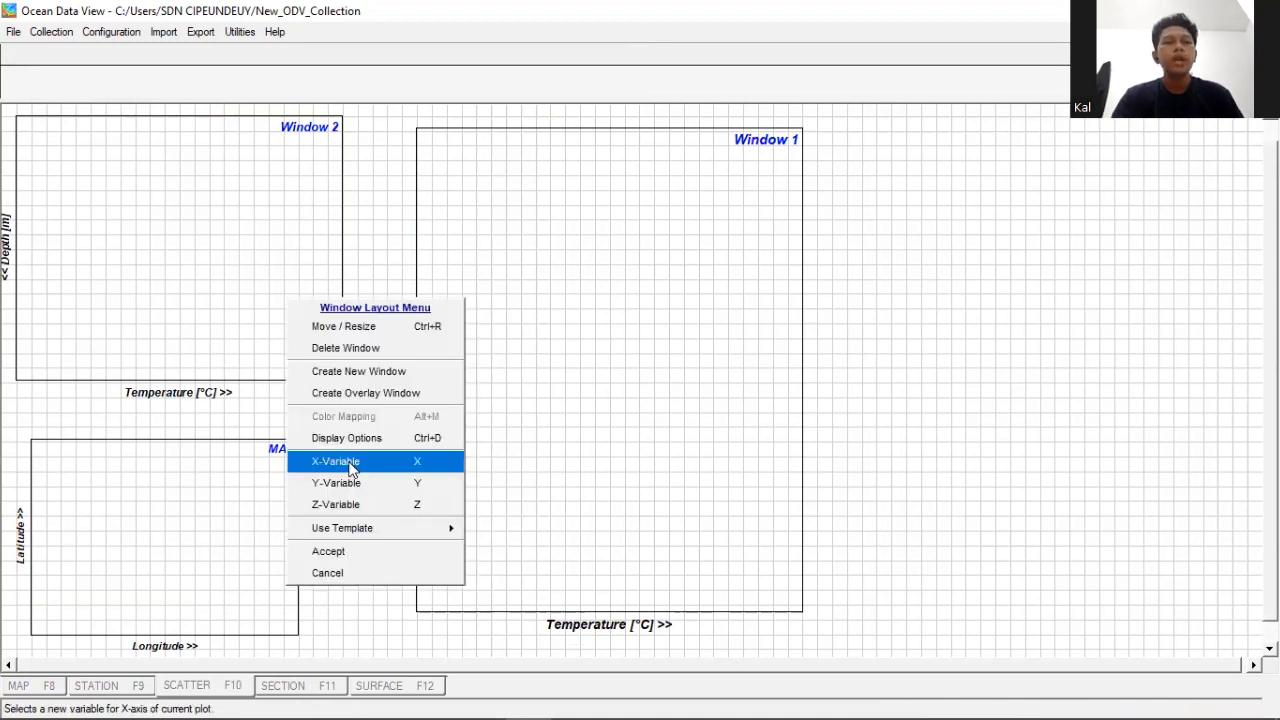
pyautogui.click(350, 553)
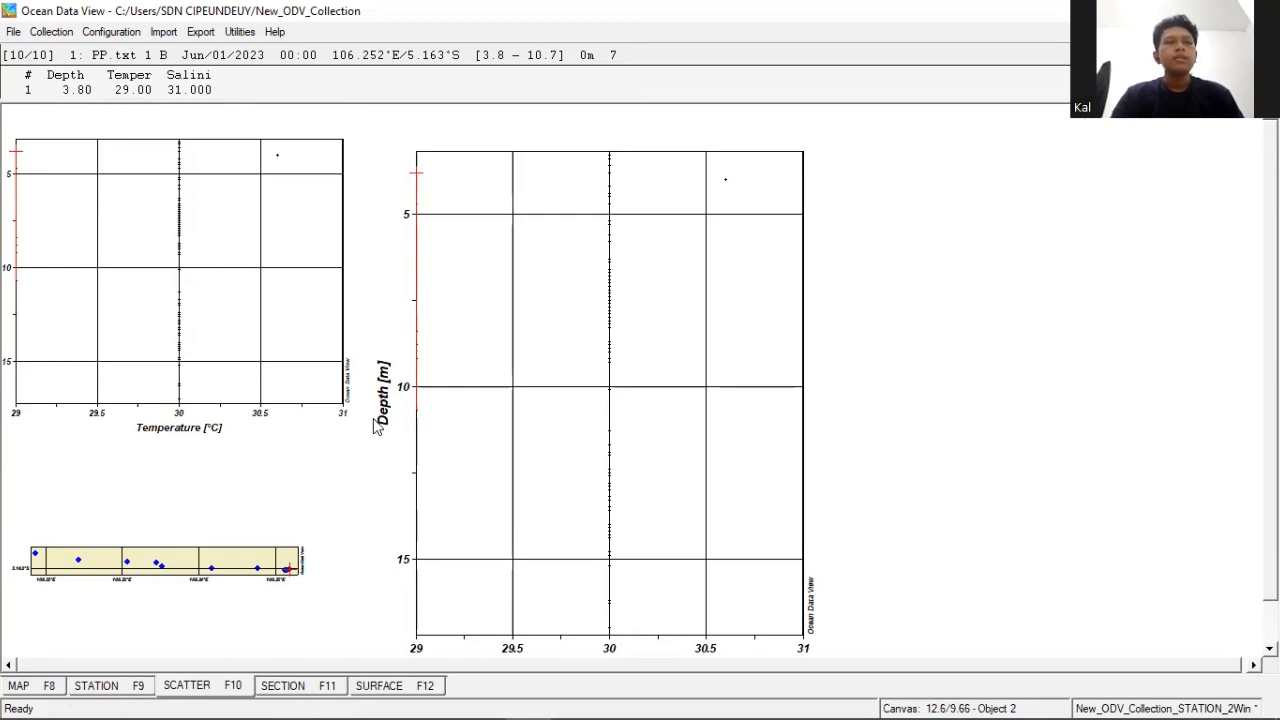
# - Switch to the station view and add the stations to the depth profile plots one by one, from west to east
pyautogui.click(127, 688)
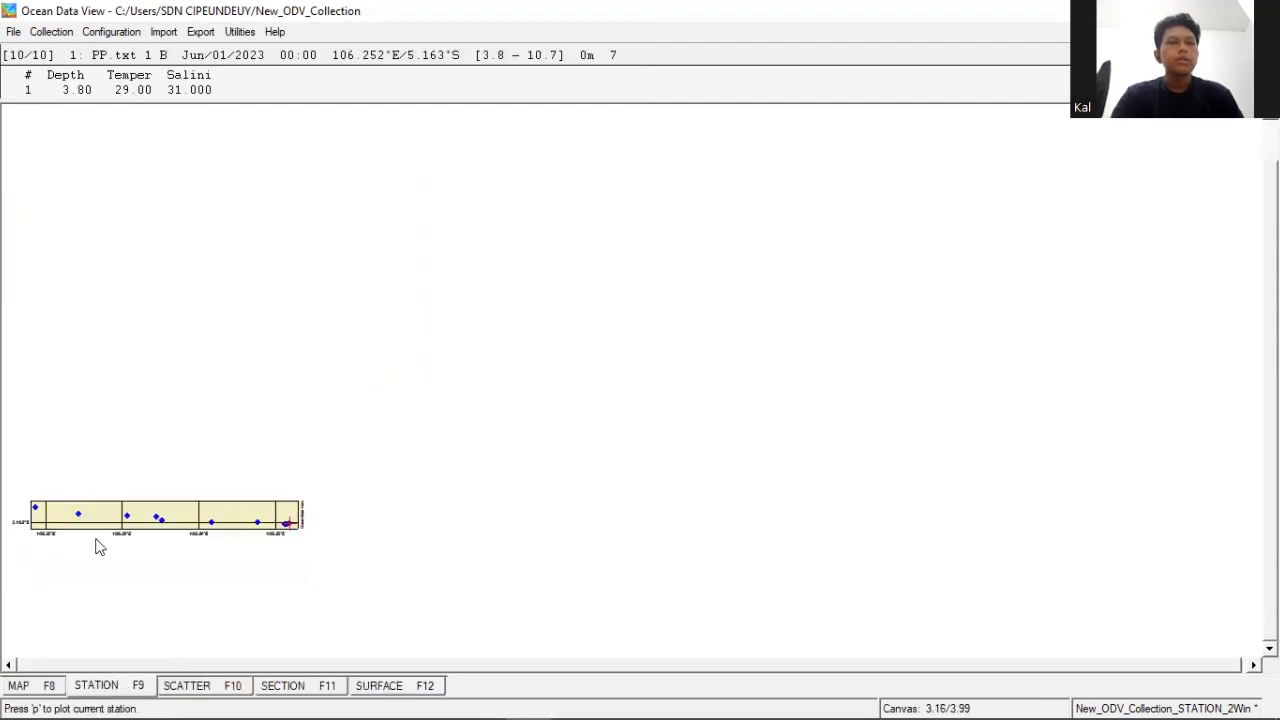
pyautogui.click(36, 512)
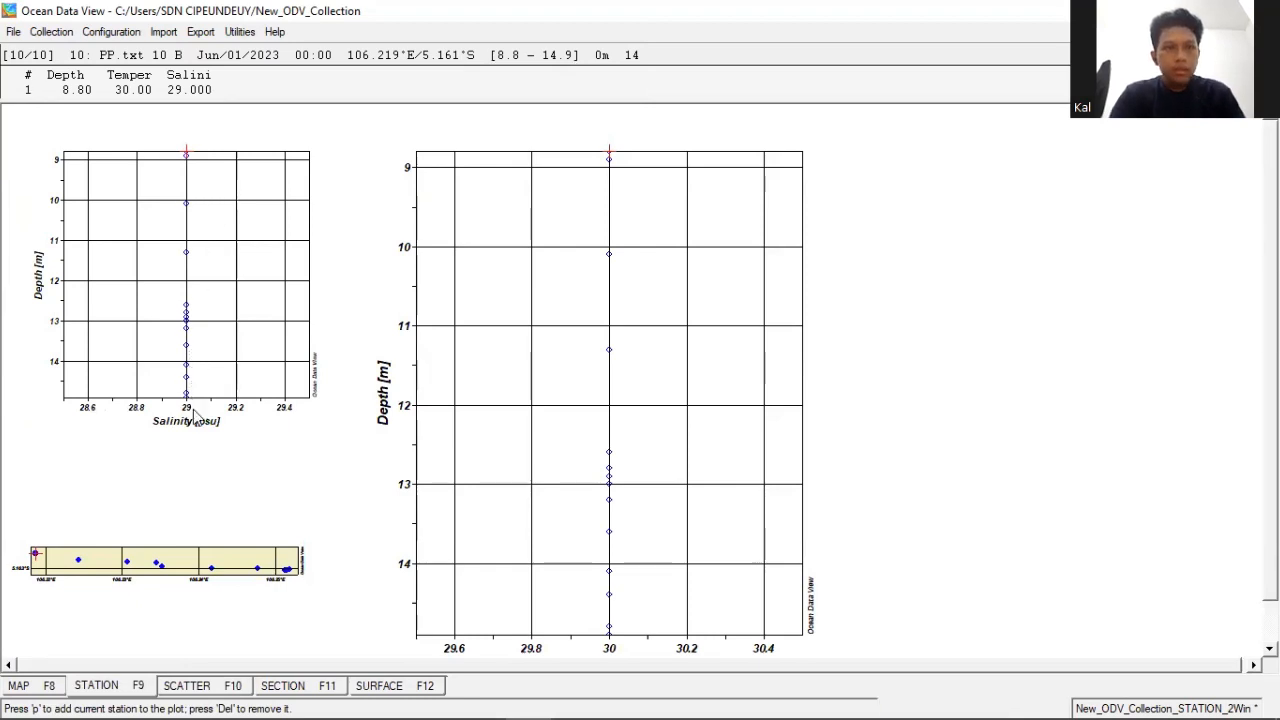
pyautogui.click(80, 563)
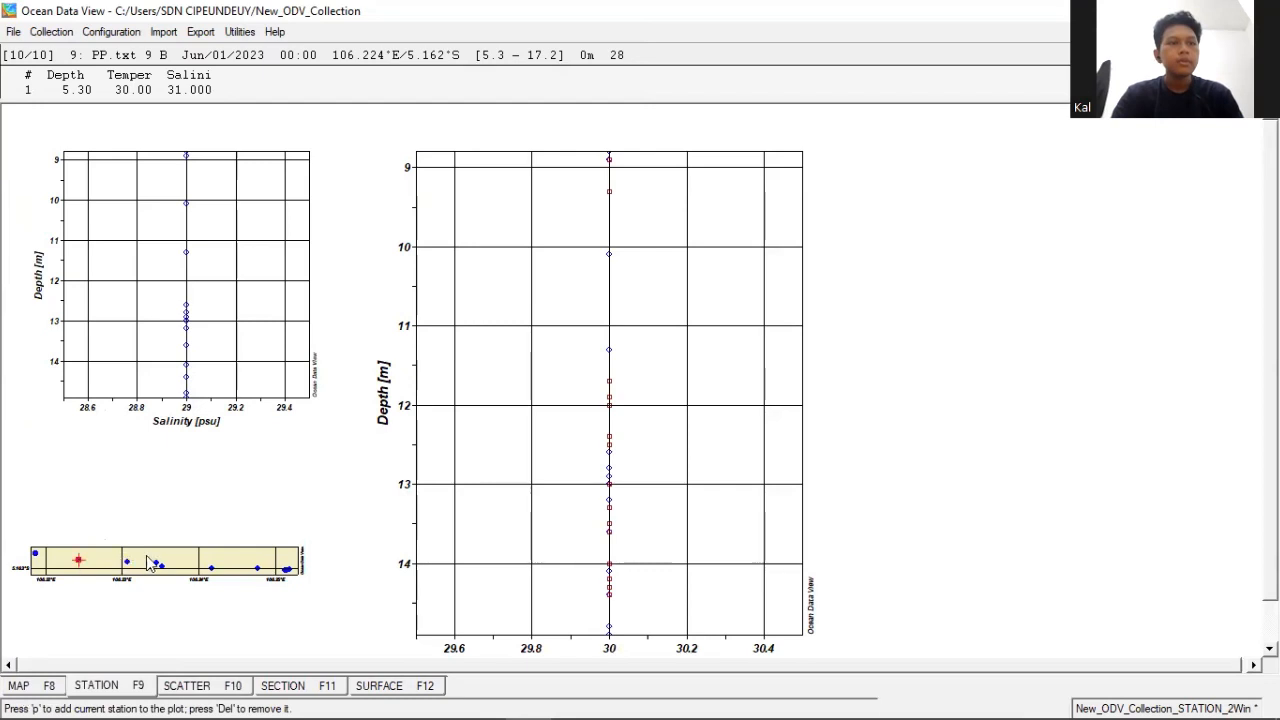
pyautogui.click(127, 563)
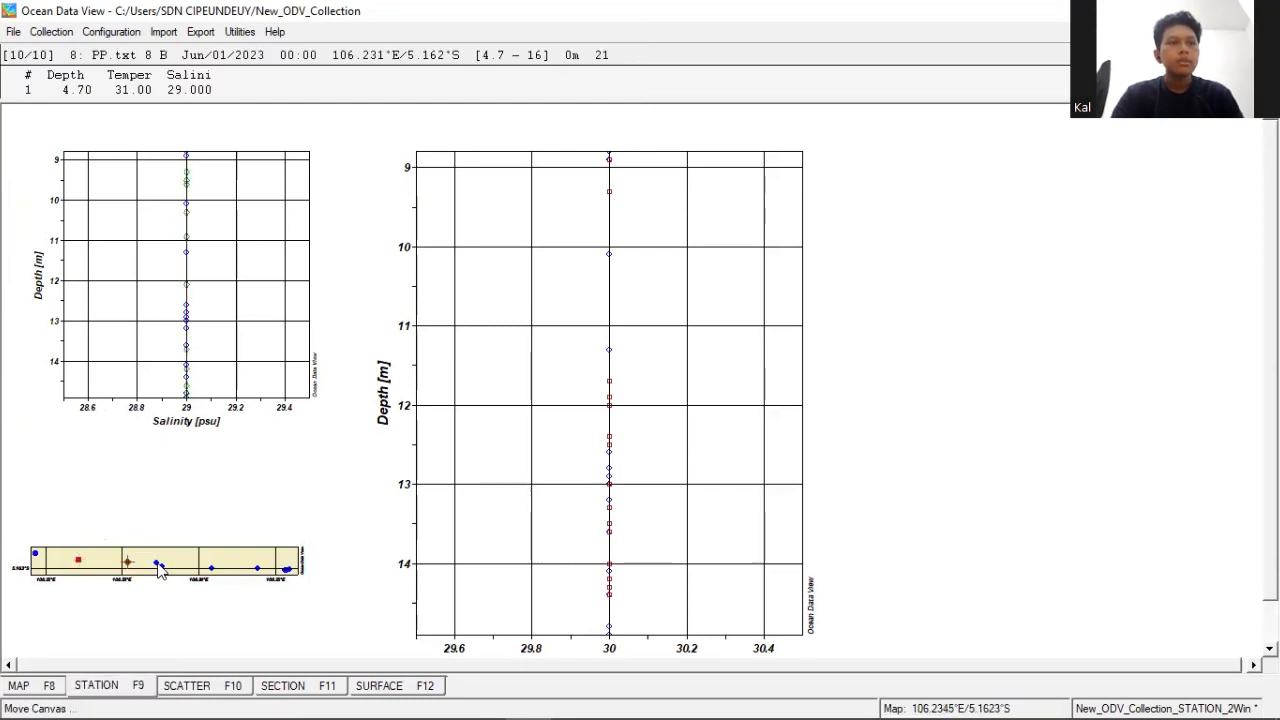
pyautogui.click(160, 566)
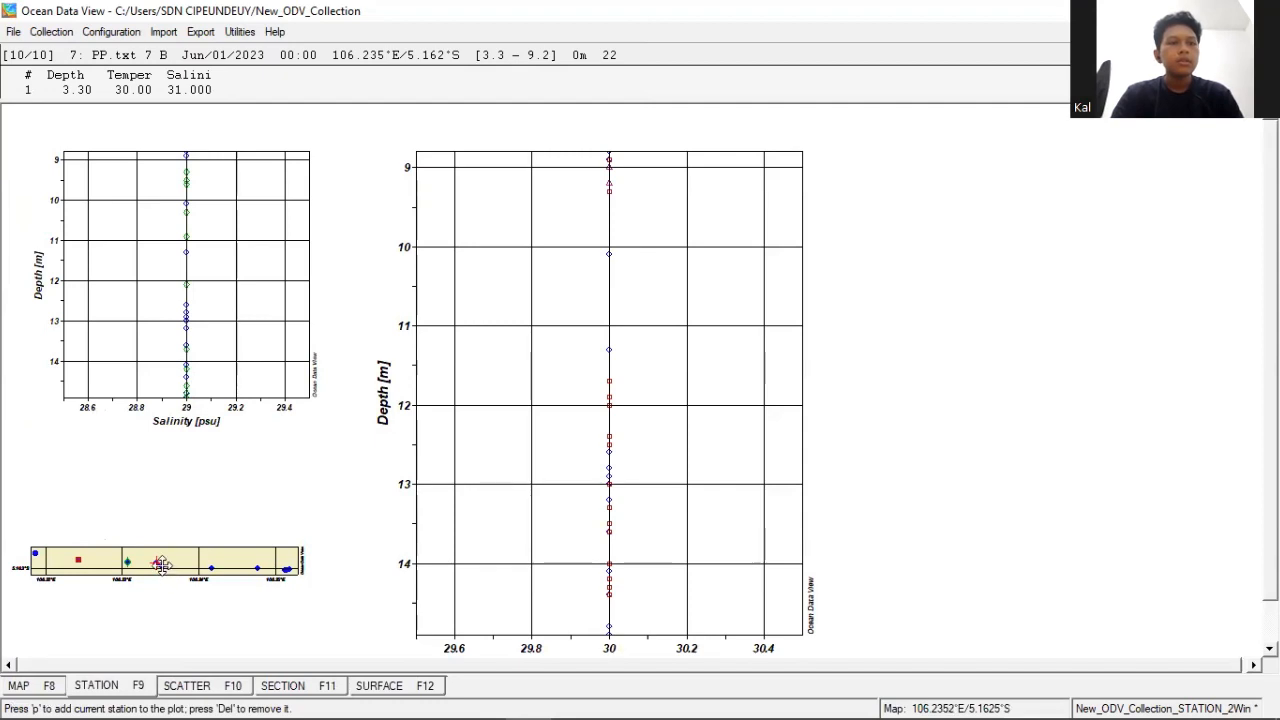
pyautogui.click(206, 581)
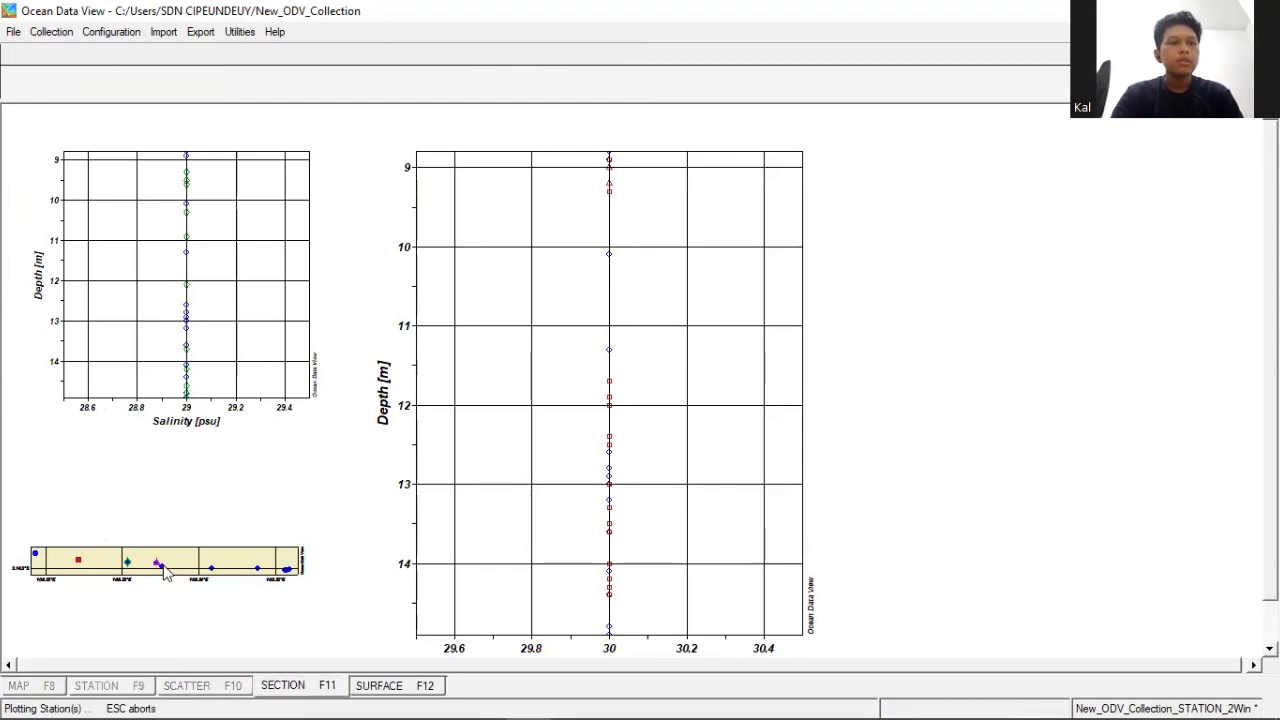
pyautogui.click(212, 576)
pyautogui.click(258, 570)
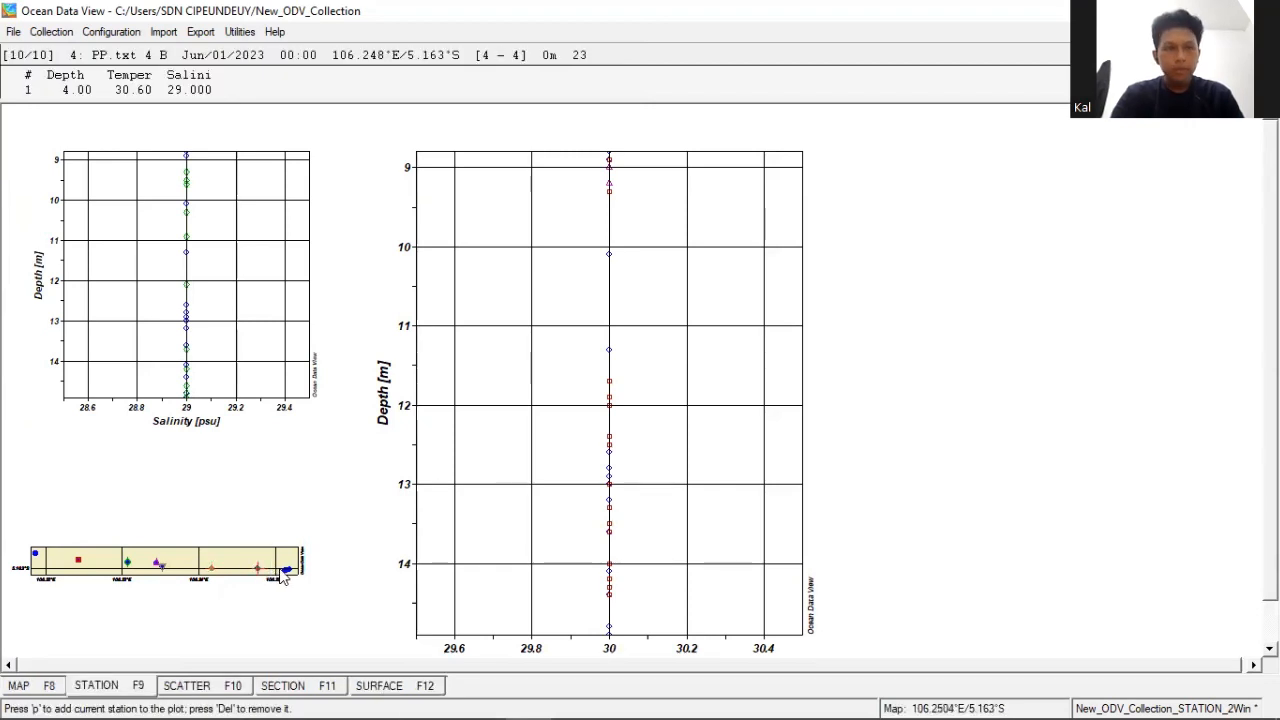
pyautogui.click(287, 571)
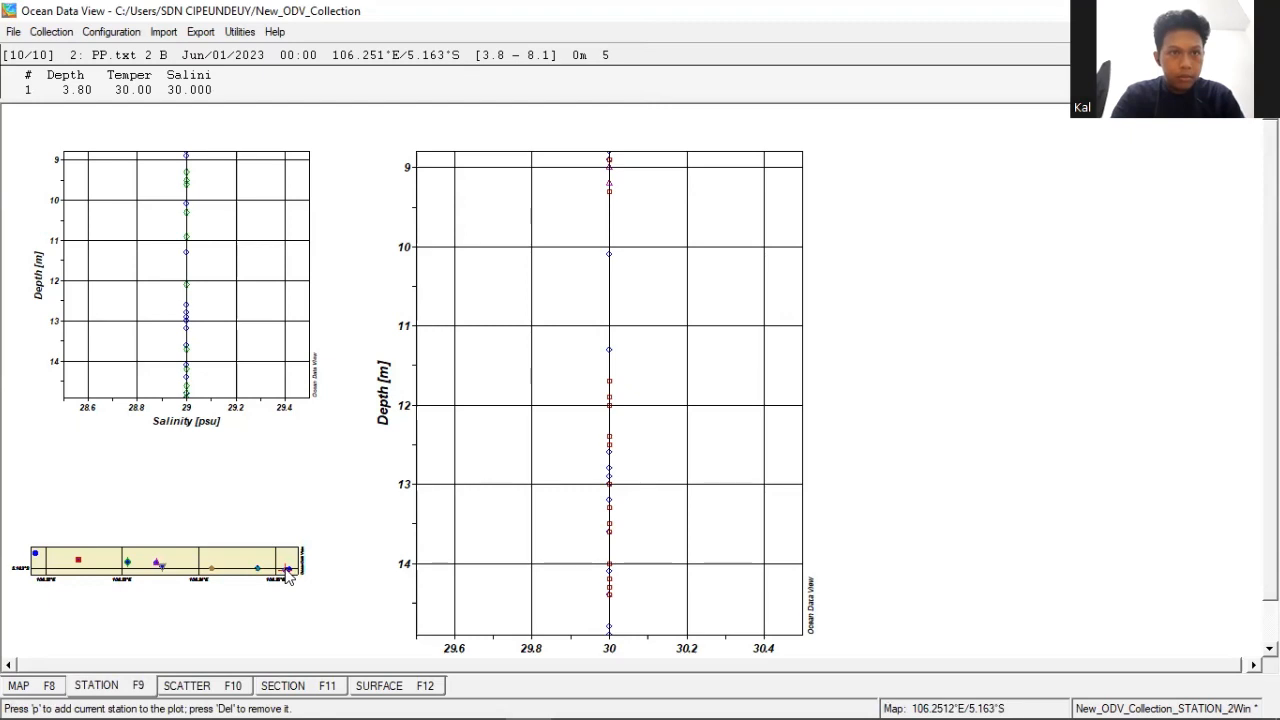
pyautogui.click(286, 576)
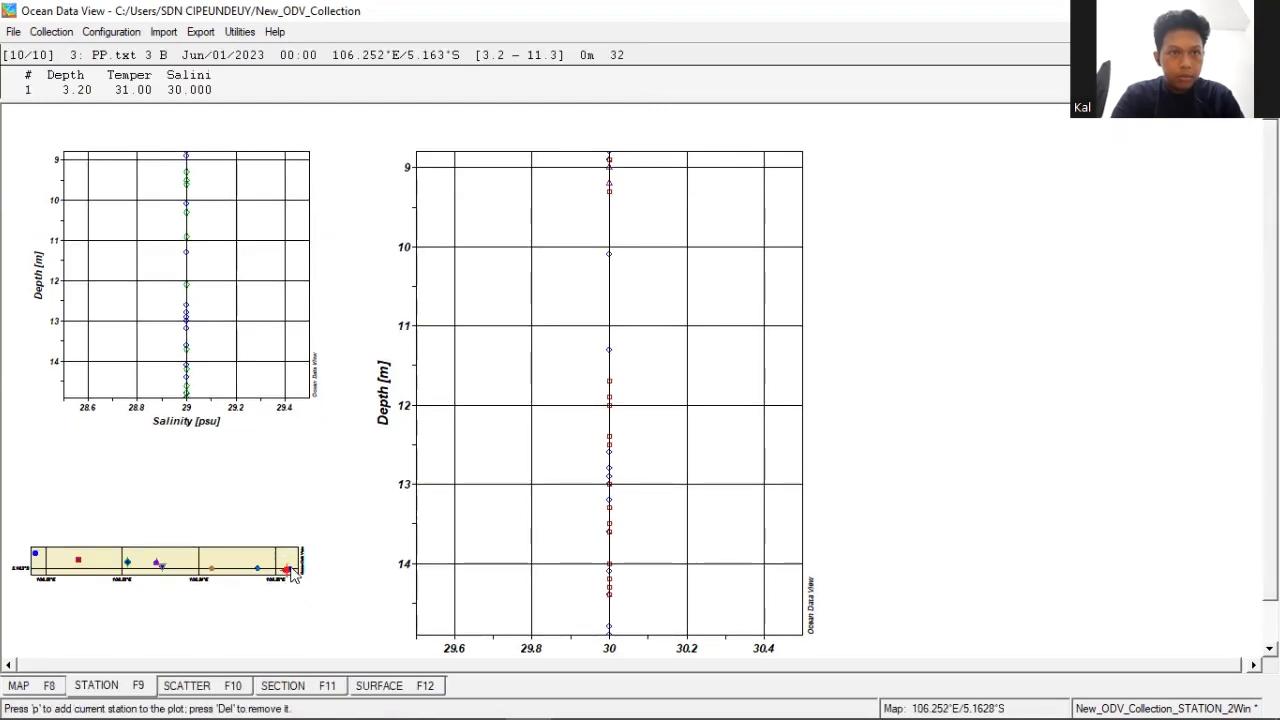
pyautogui.click(291, 572)
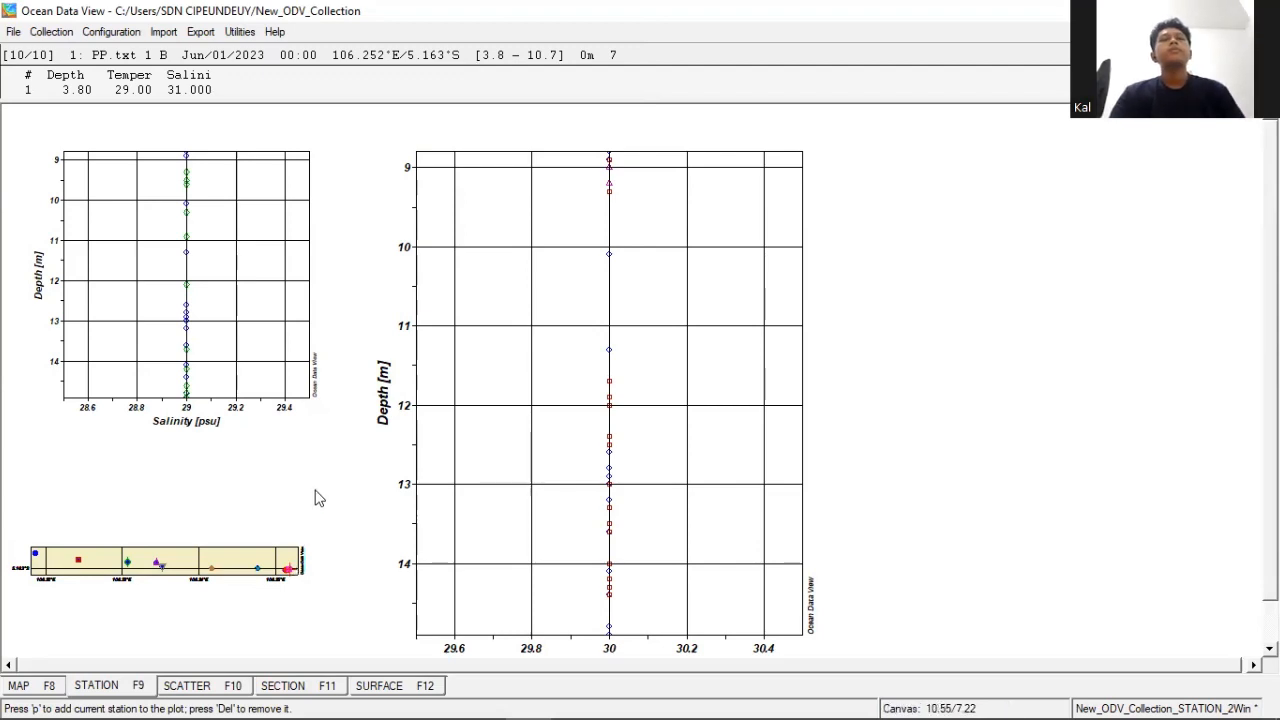
# - Adjust the profile plots to the full range of the plotted station data
pyautogui.rightClick(560, 327)
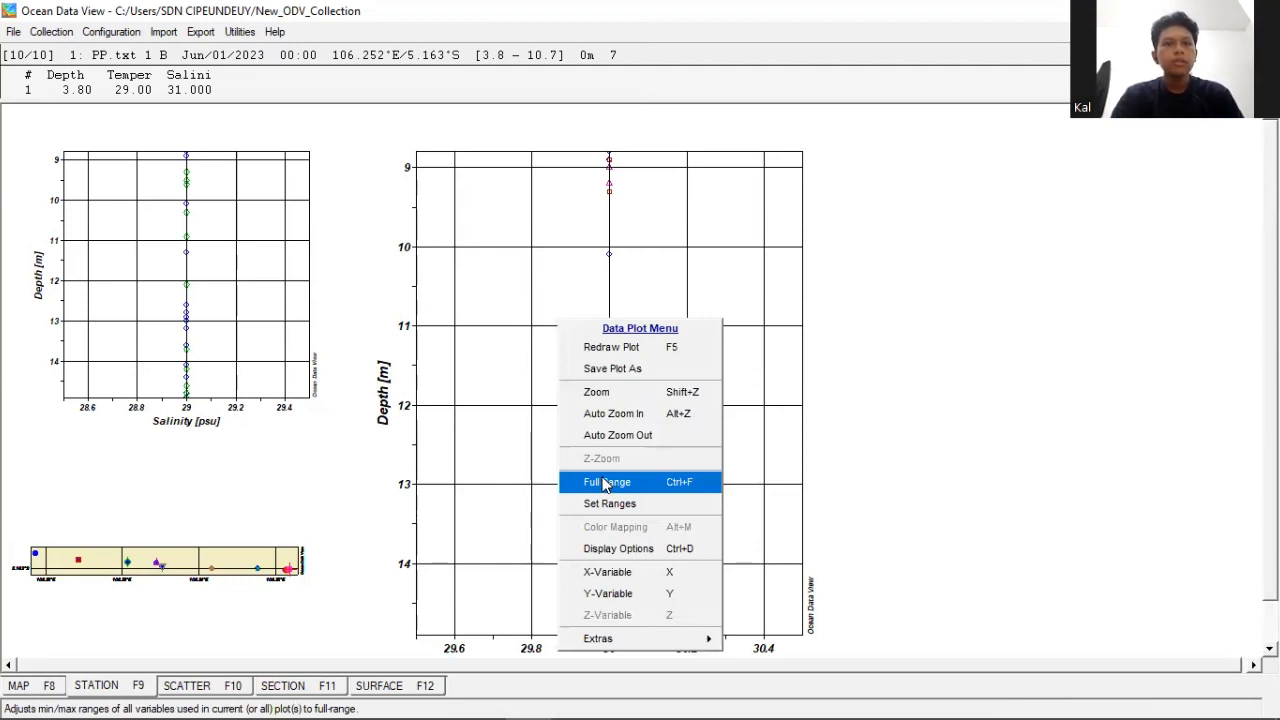
pyautogui.click(605, 484)
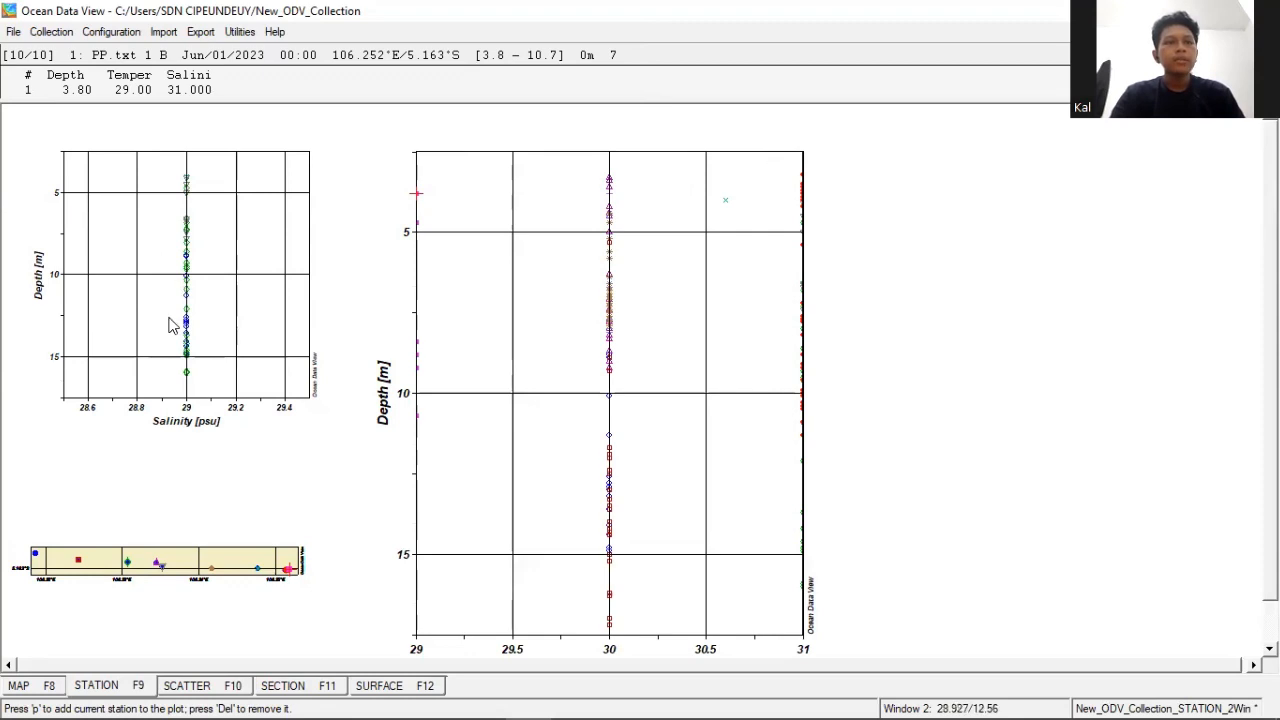
# - Set the salinity depth profile plot to the full range of its data
pyautogui.rightClick(231, 289)
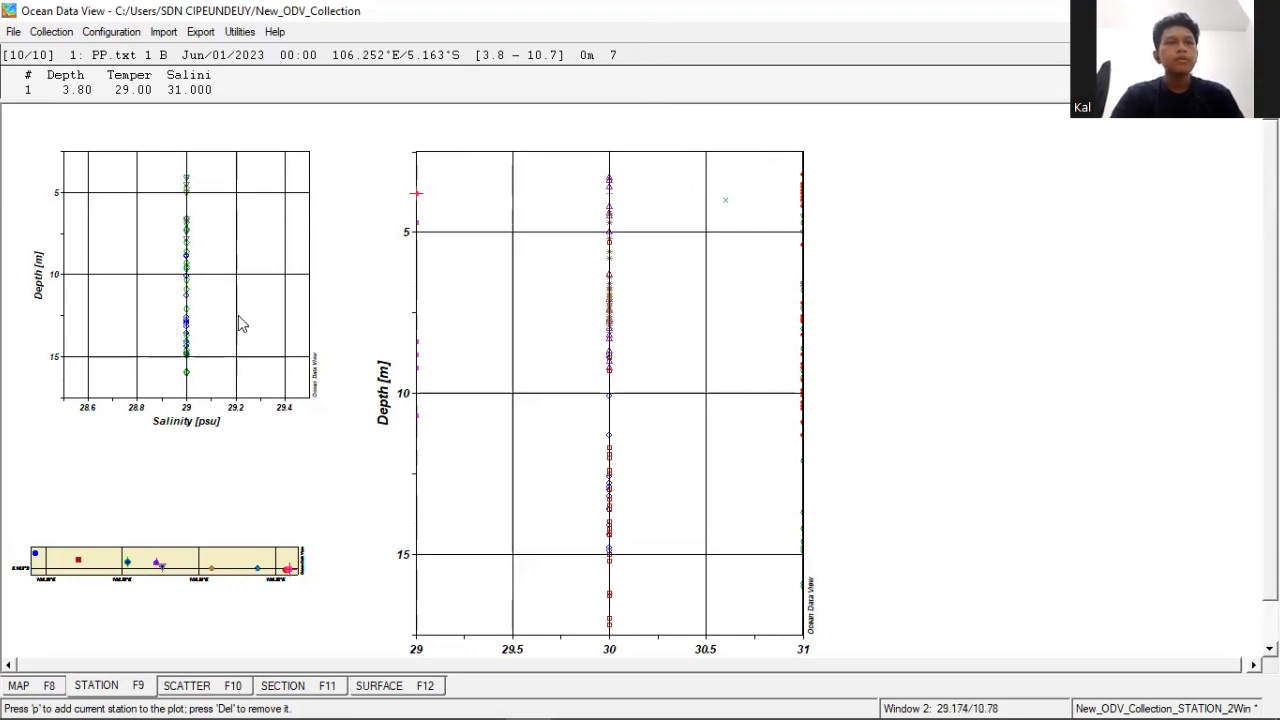
pyautogui.click(284, 449)
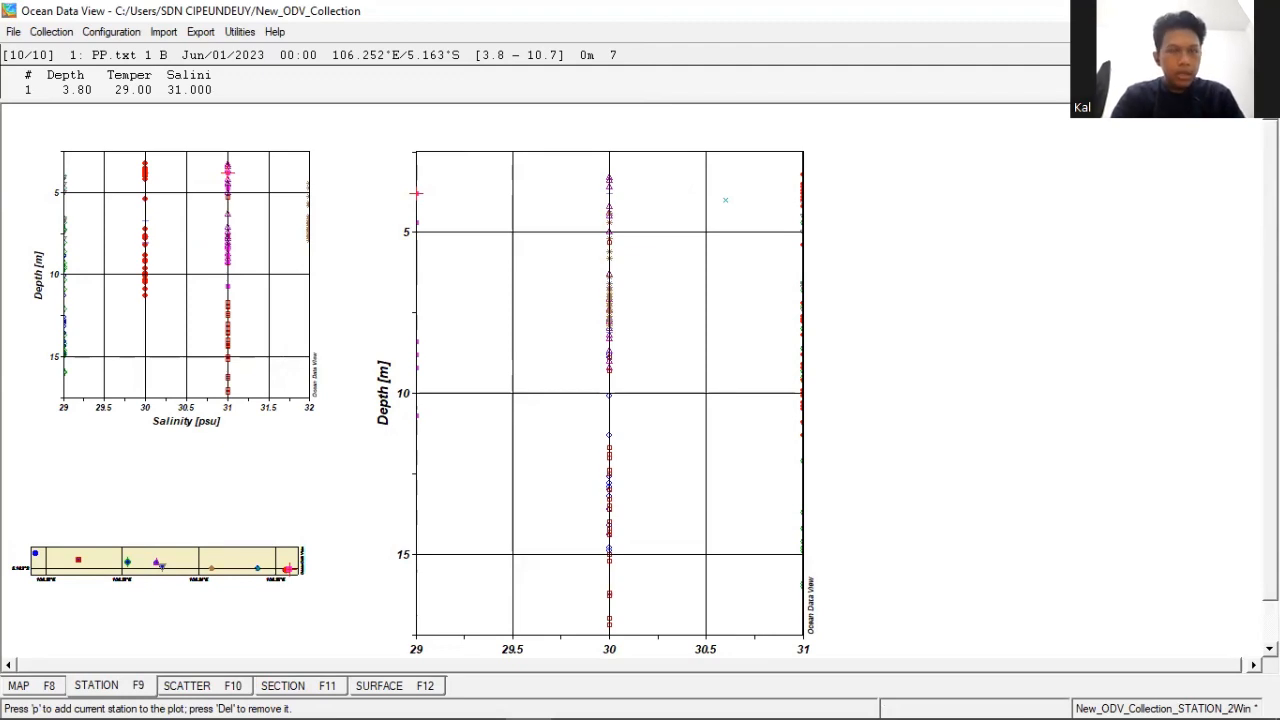
# - Examine the salinity and temperature depth profiles of all plotted stations, including their axis labels and the station map
pyautogui.scroll(-2, 640, 390)
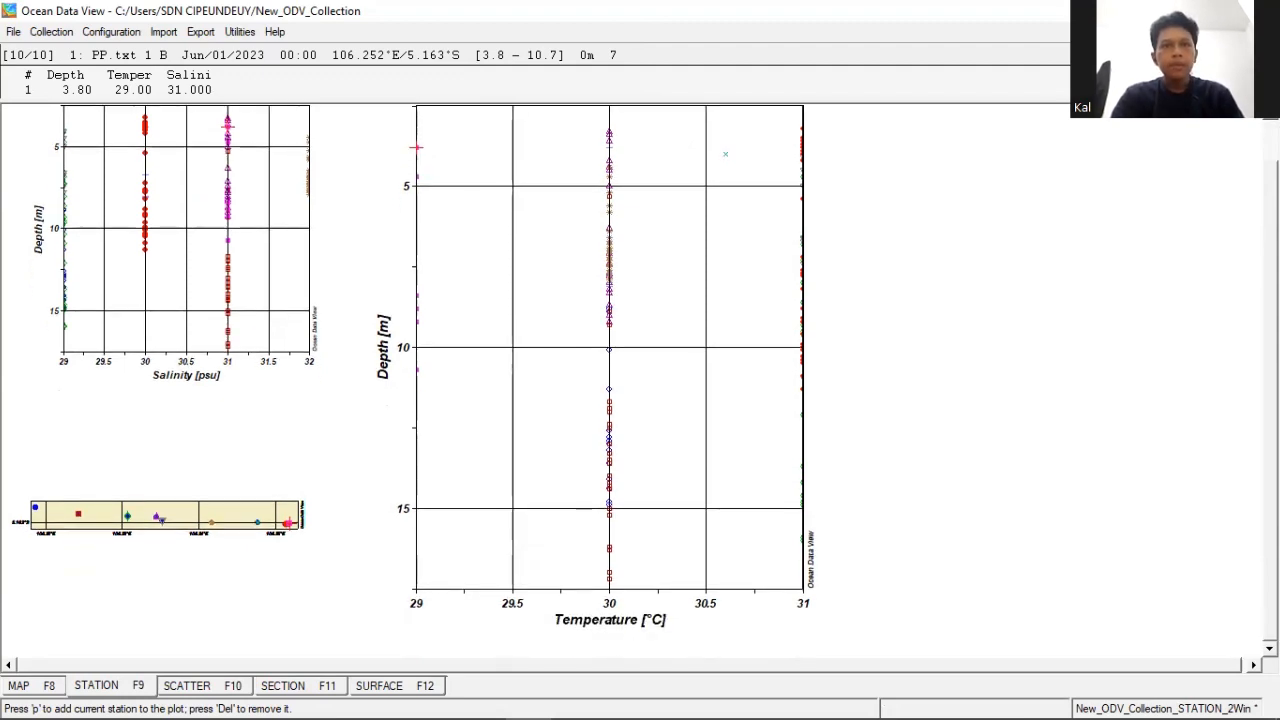
pyautogui.scroll(2, 640, 390)
pyautogui.scroll(-2, 640, 390)
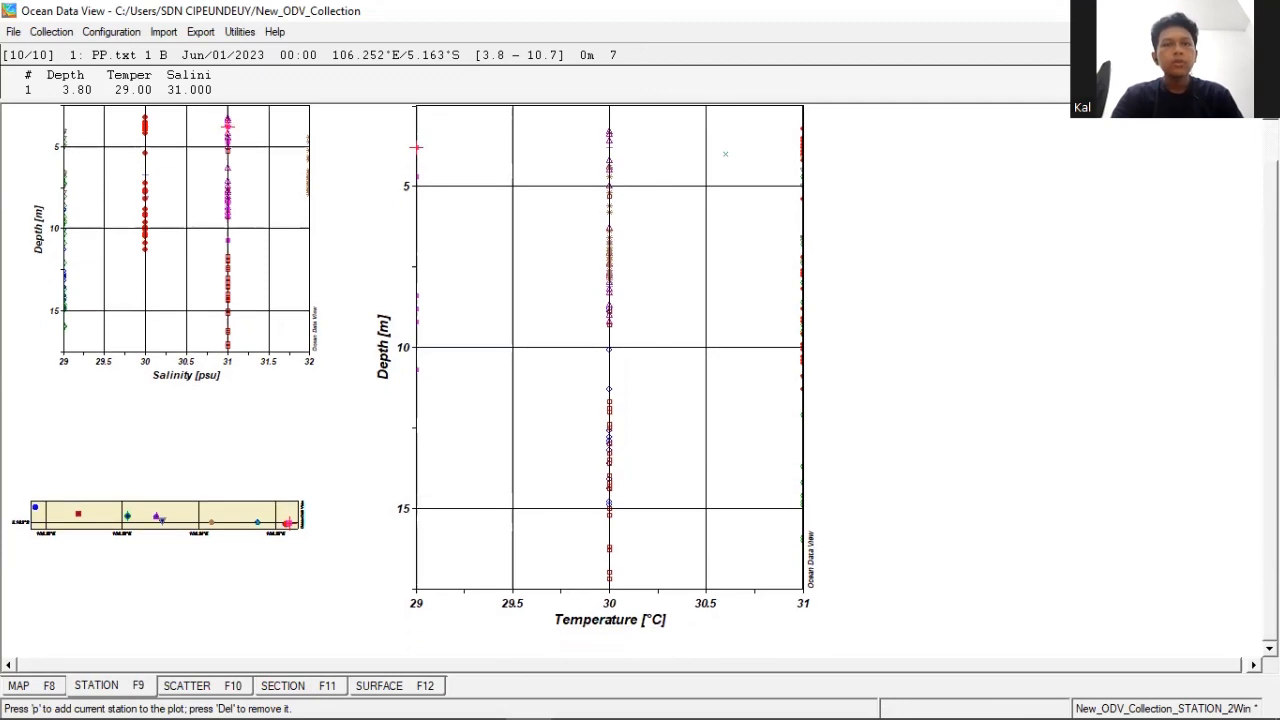
pyautogui.scroll(2, 640, 390)
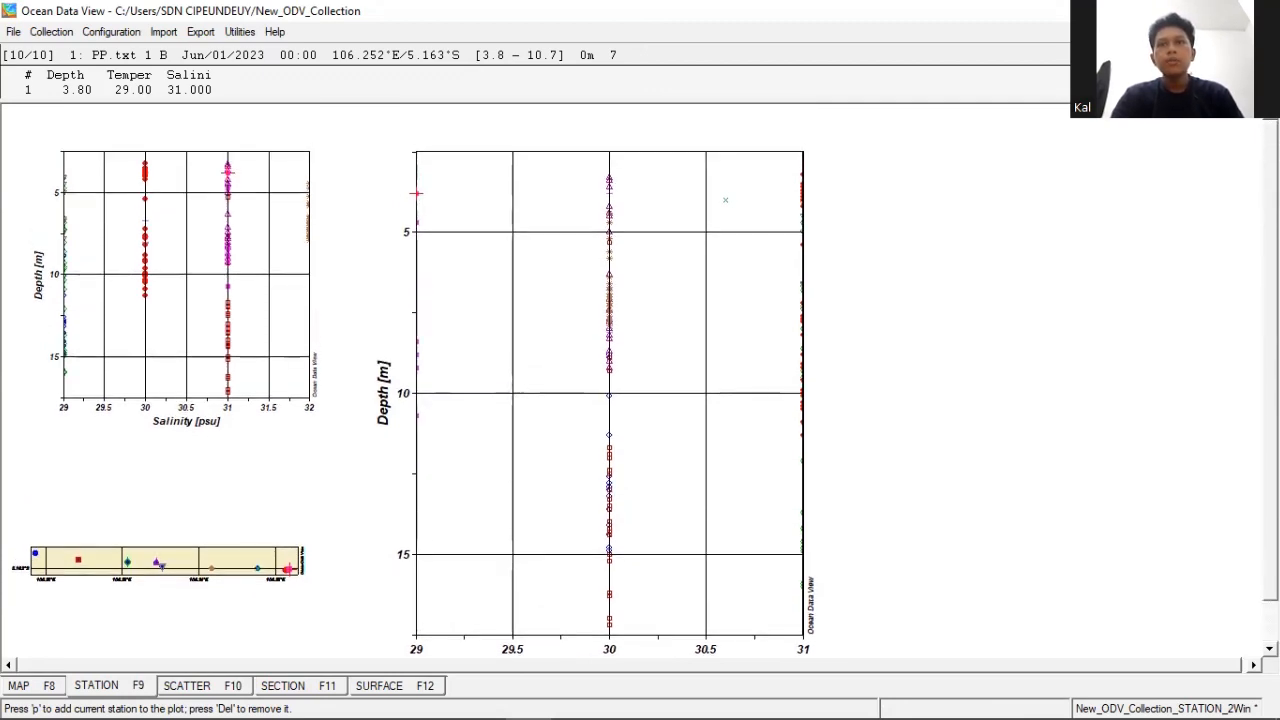
pyautogui.scroll(-2, 640, 390)
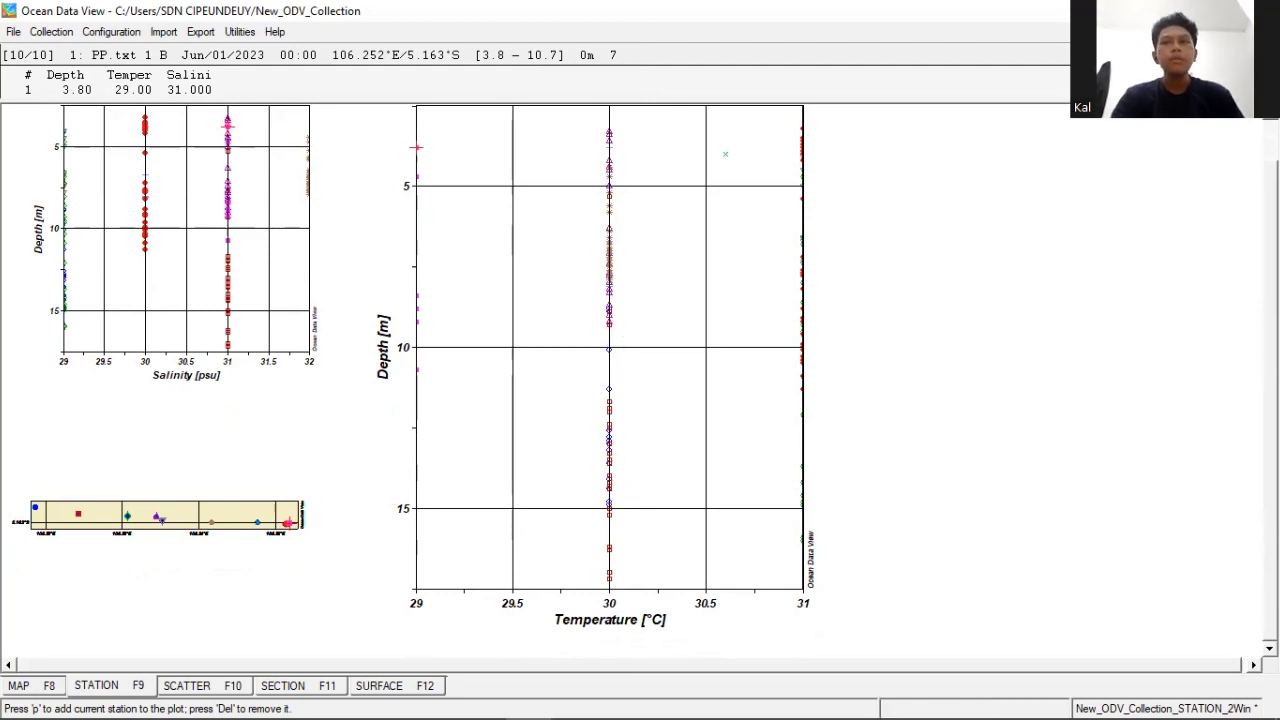
pyautogui.scroll(1, 640, 375)
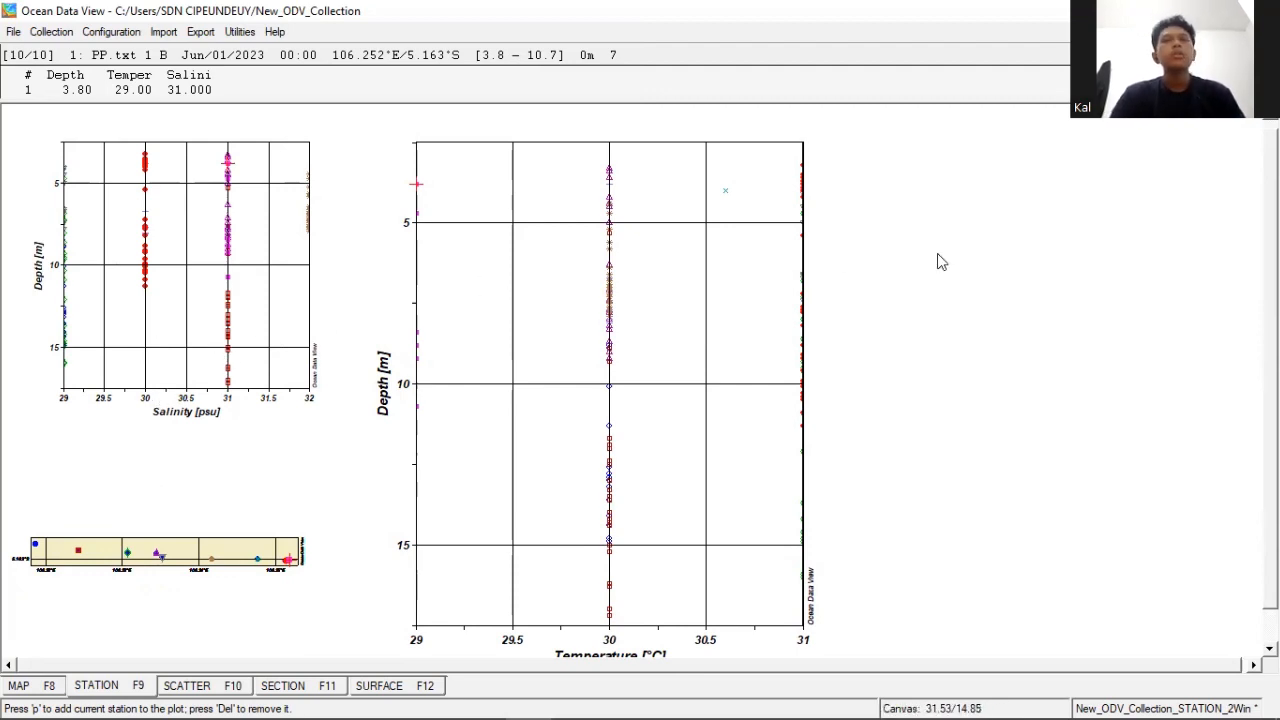
pyautogui.scroll(-2, 640, 390)
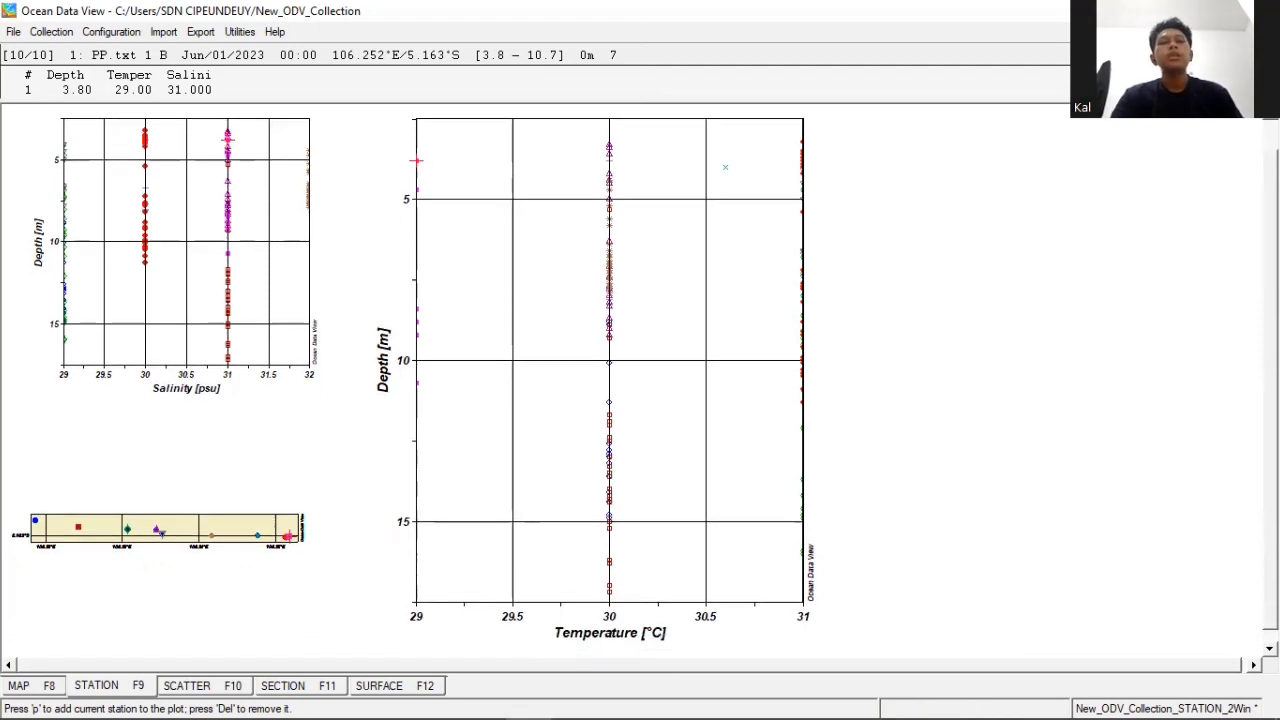
pyautogui.scroll(2, 640, 390)
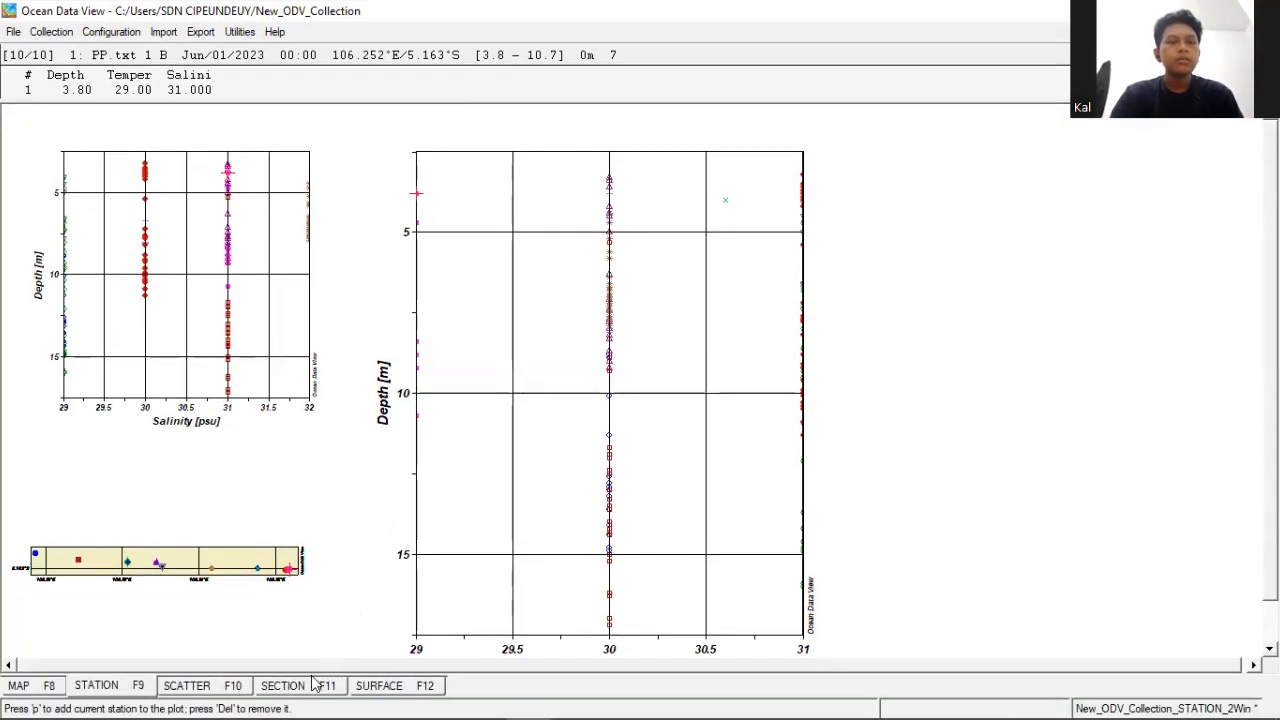
# - Switch to the section view and define a section spine through all stations from west to east, accepting Distance as coordinate and Station Depths bathymetry
pyautogui.click(308, 685)
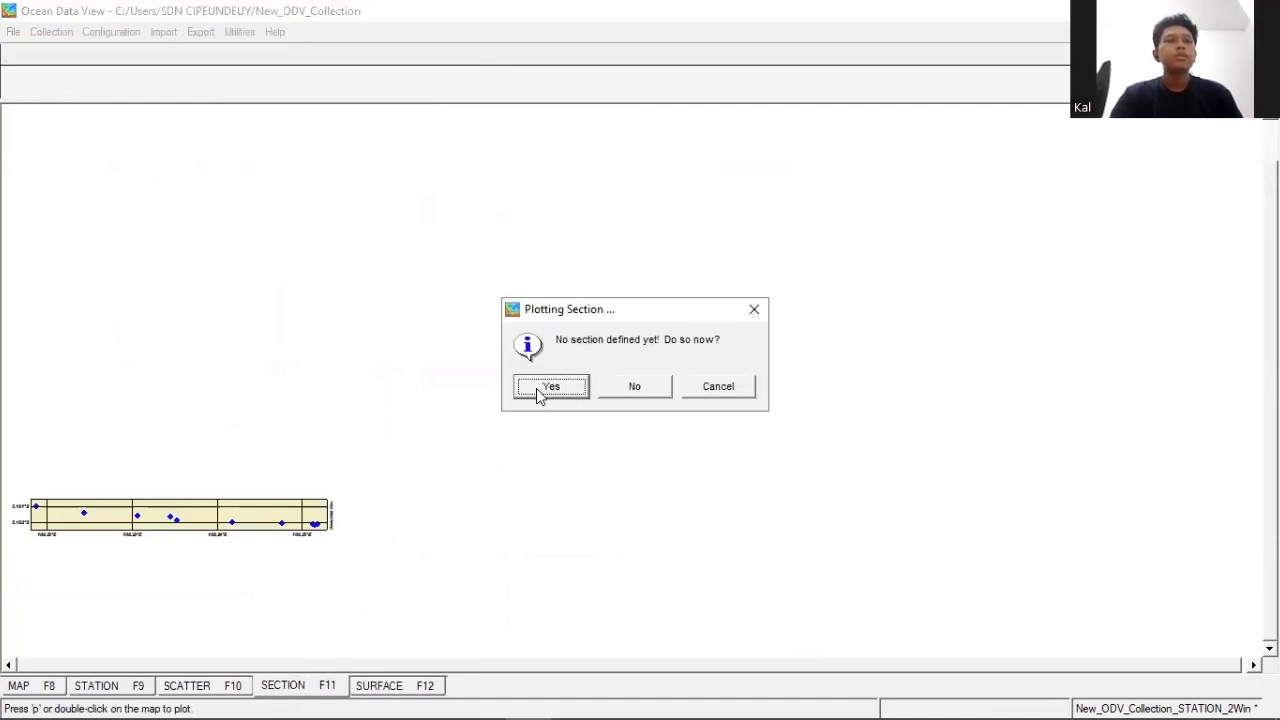
pyautogui.press('Return')
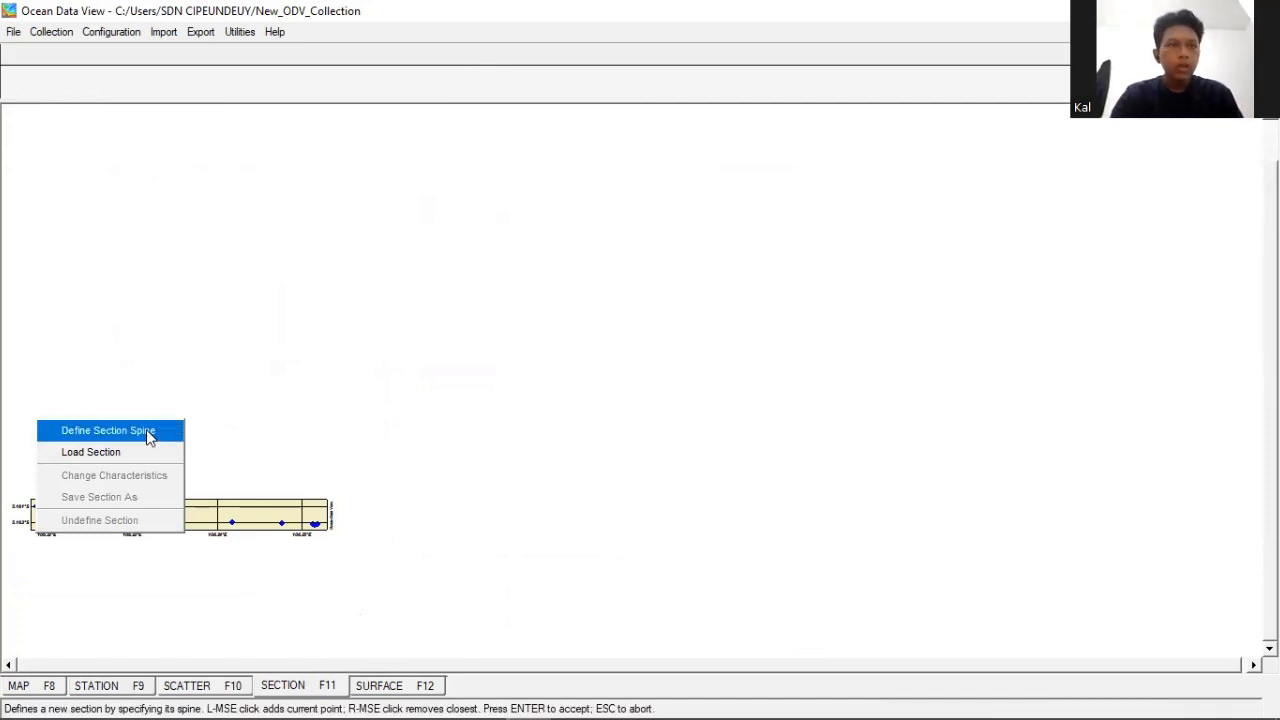
pyautogui.click(108, 430)
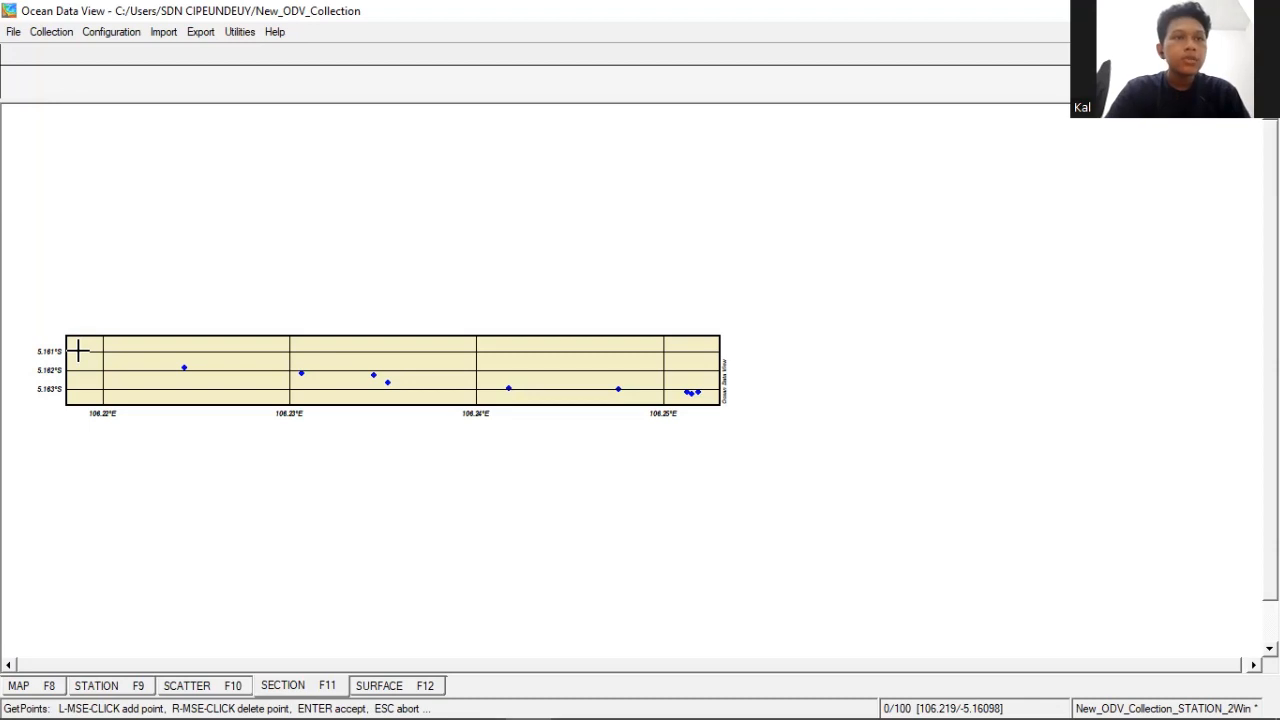
pyautogui.click(184, 367)
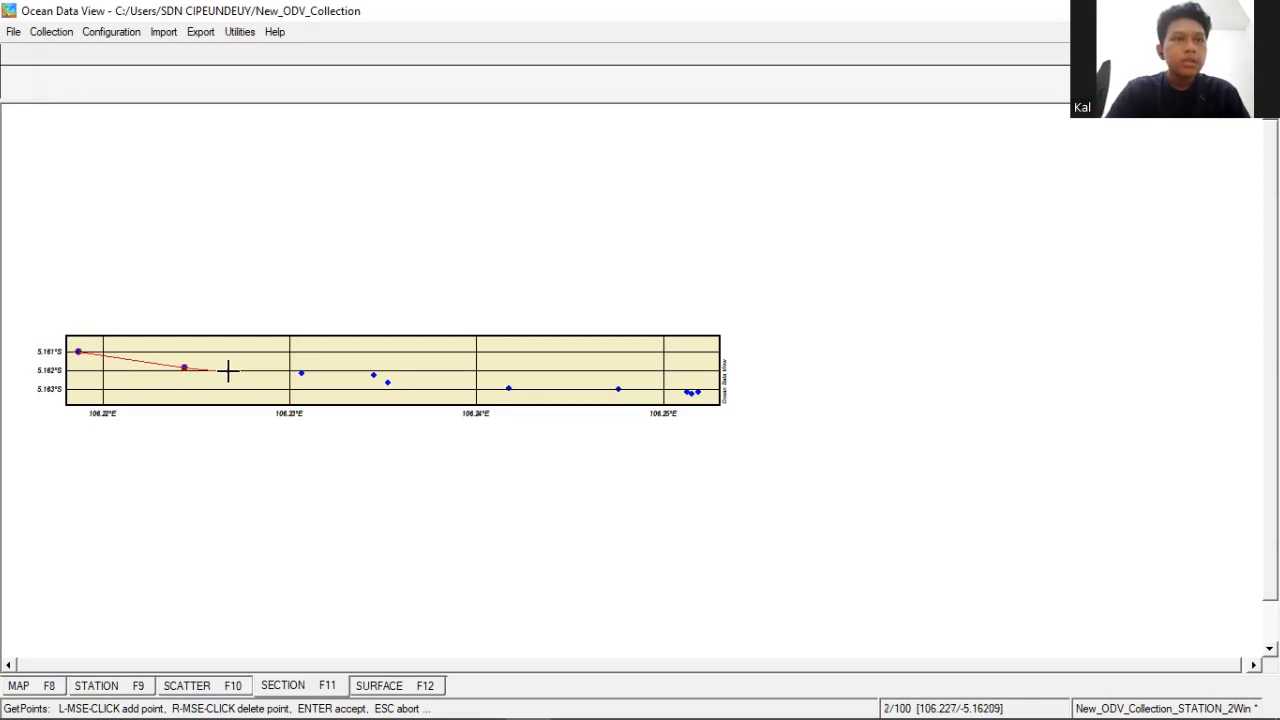
pyautogui.click(301, 372)
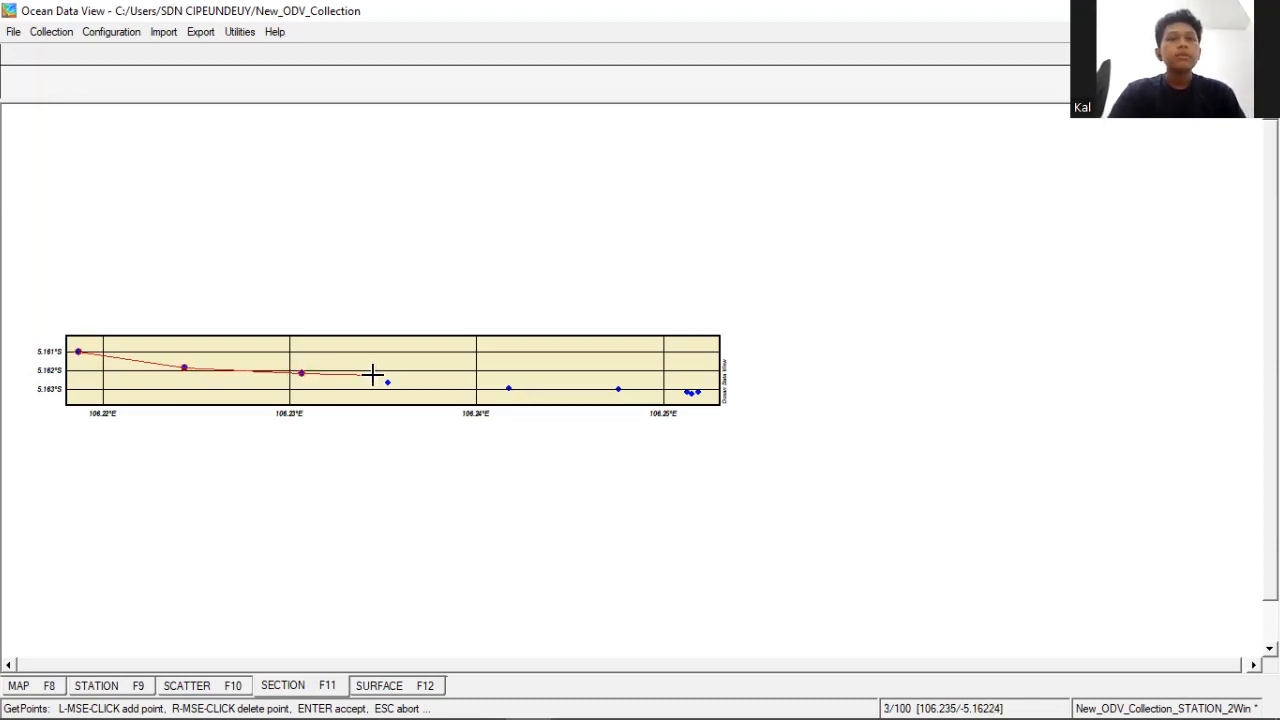
pyautogui.click(373, 375)
pyautogui.click(387, 382)
pyautogui.click(508, 388)
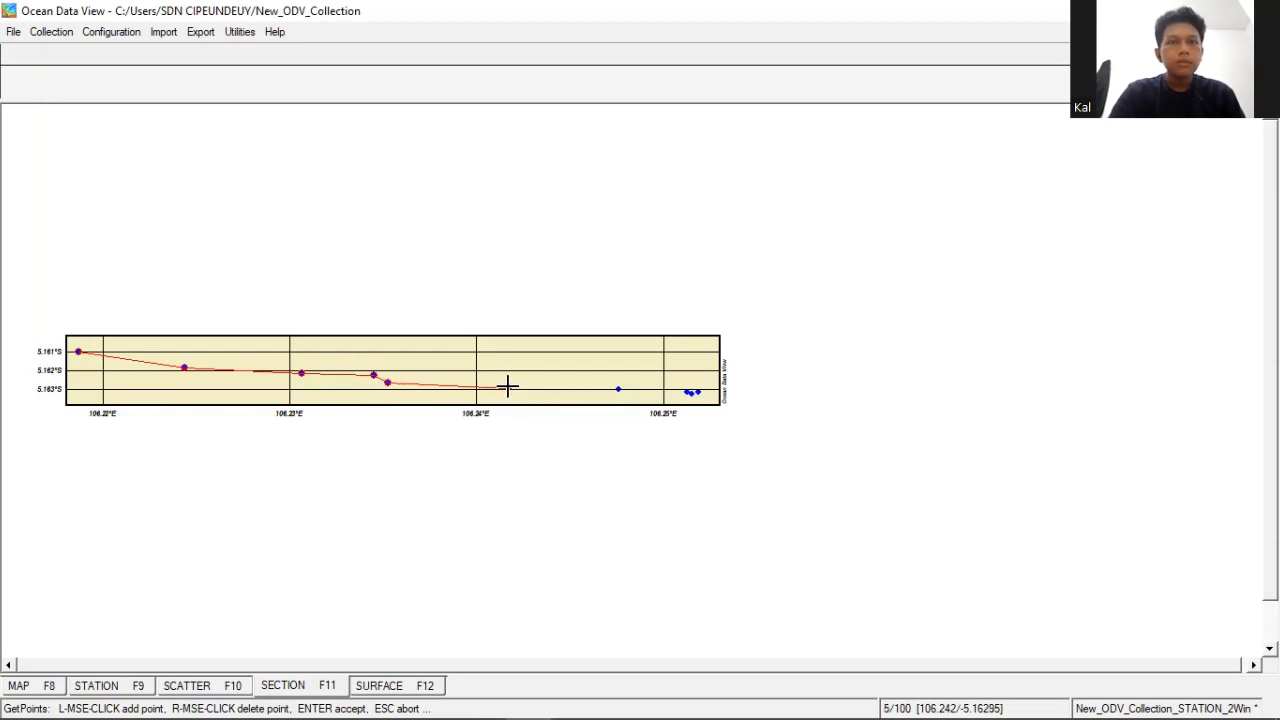
pyautogui.click(618, 388)
pyautogui.click(686, 392)
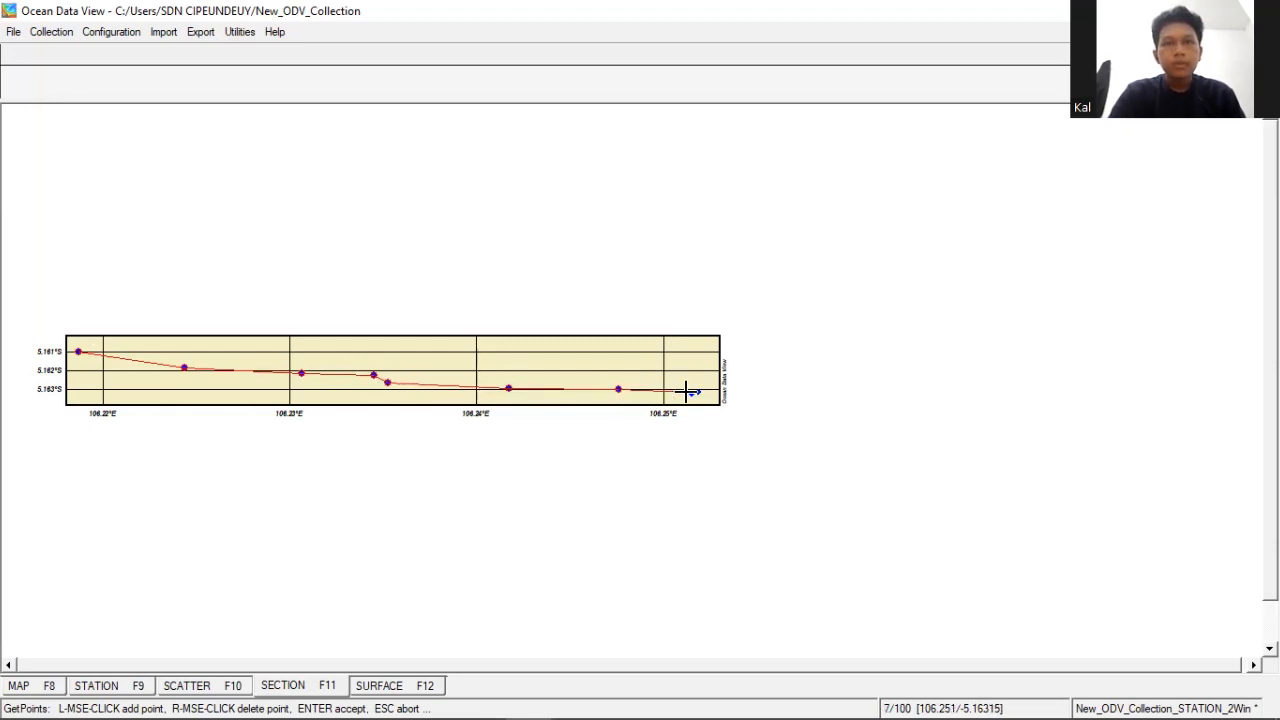
pyautogui.click(692, 392)
pyautogui.click(699, 392)
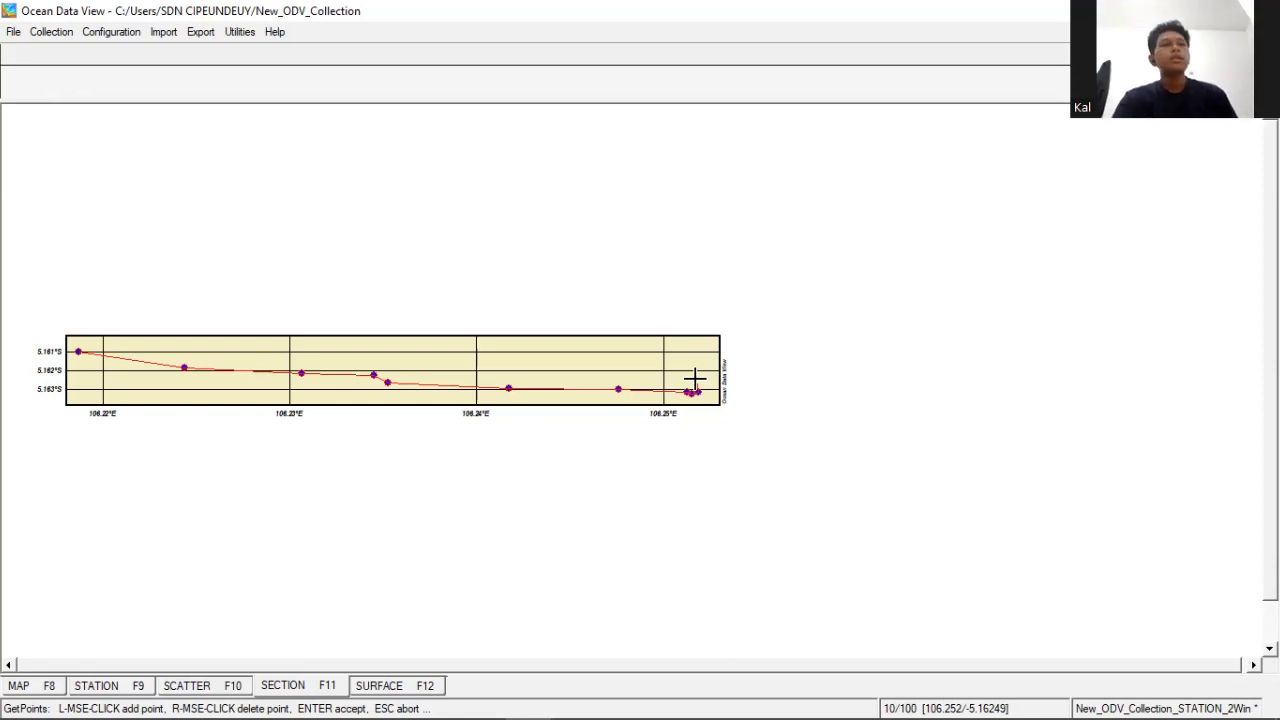
pyautogui.press('Return')
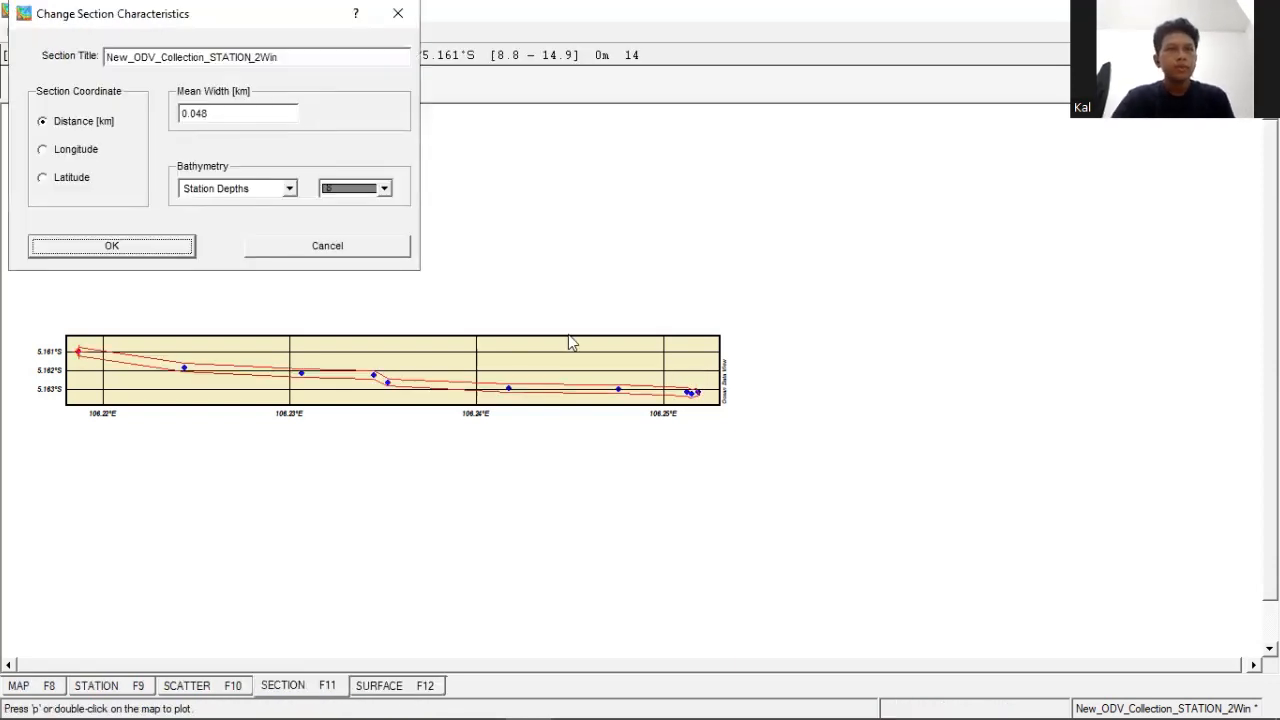
pyautogui.click(152, 242)
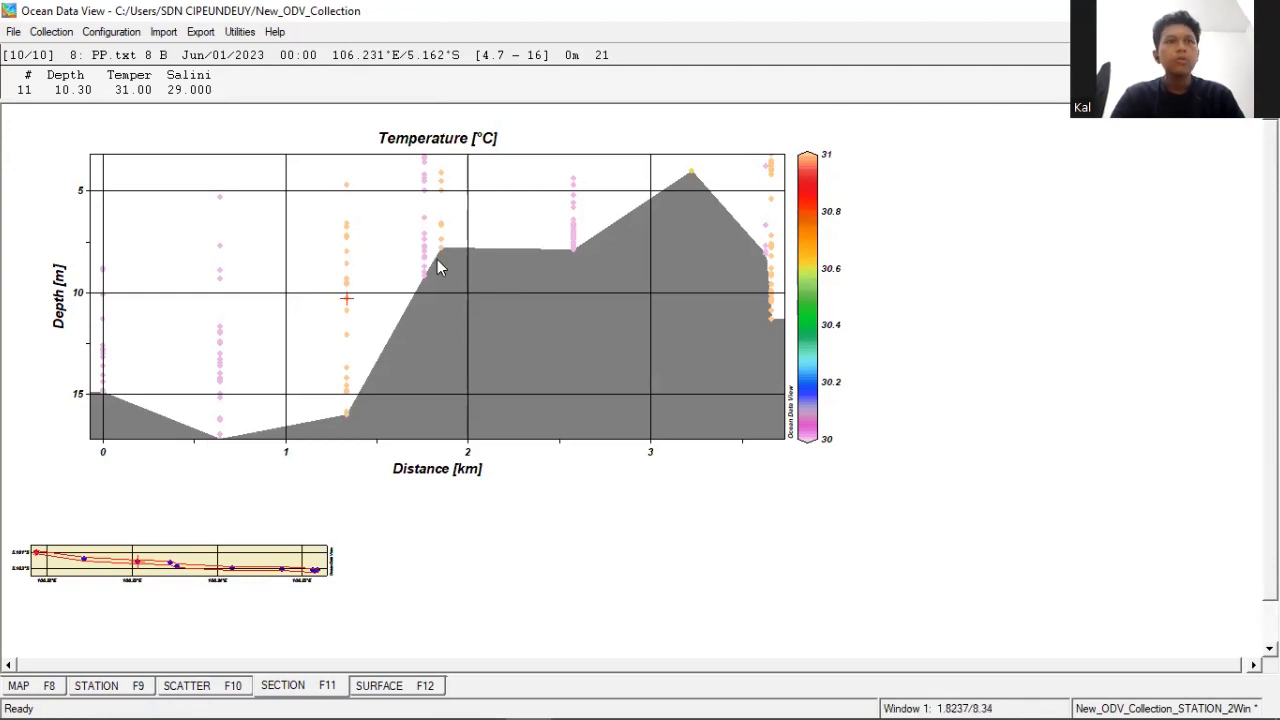
# - Display the temperature section as a gridded field using VG Gridding with X and Y scale-lengths of 200
pyautogui.rightClick(590, 298)
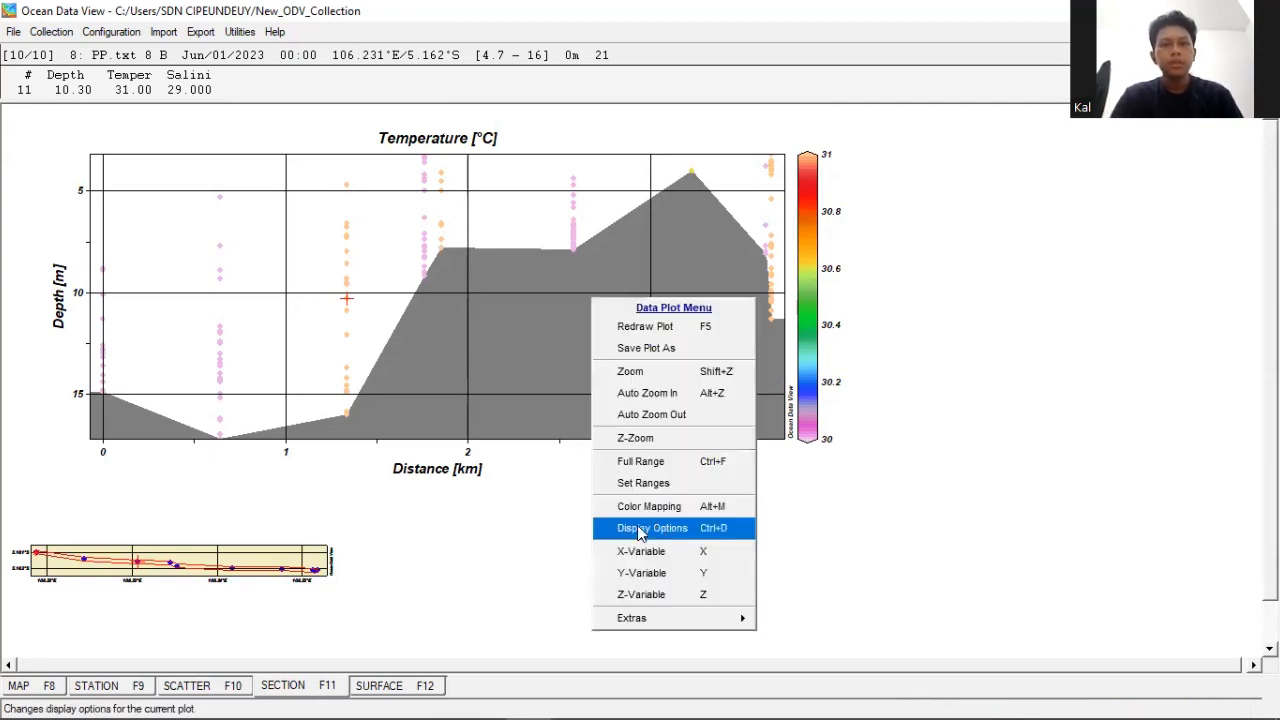
pyautogui.click(640, 530)
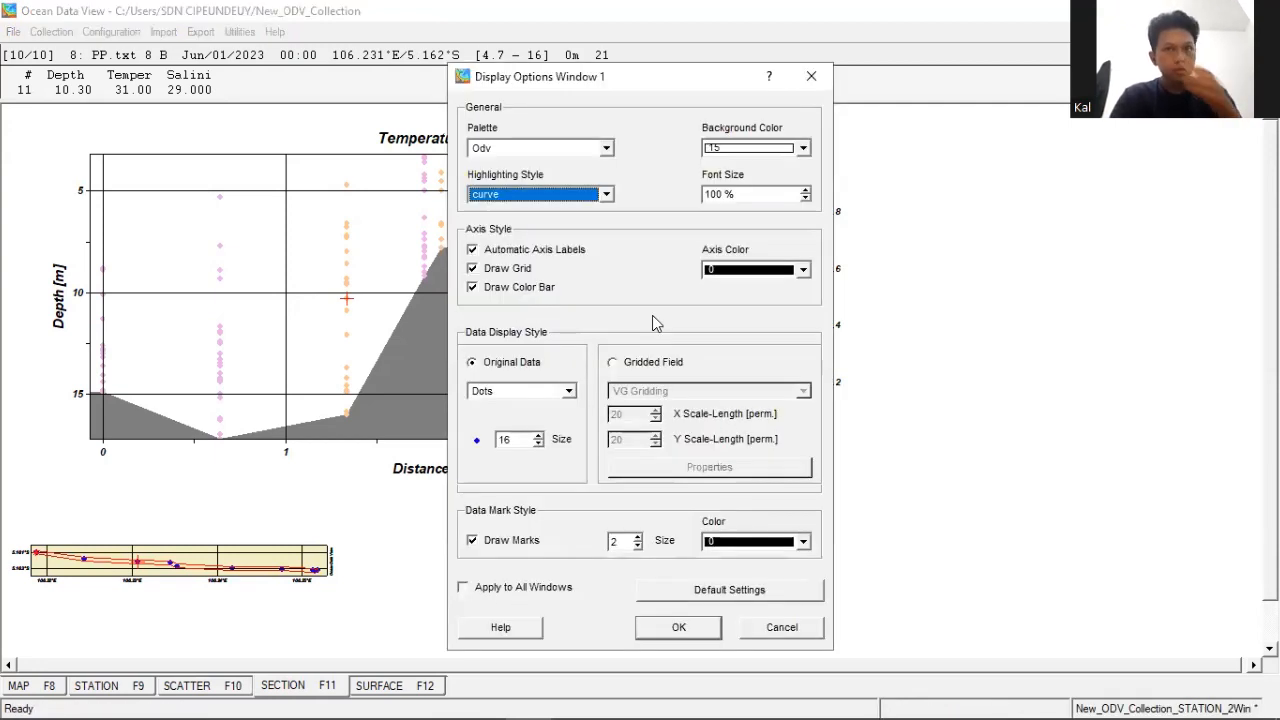
pyautogui.click(614, 364)
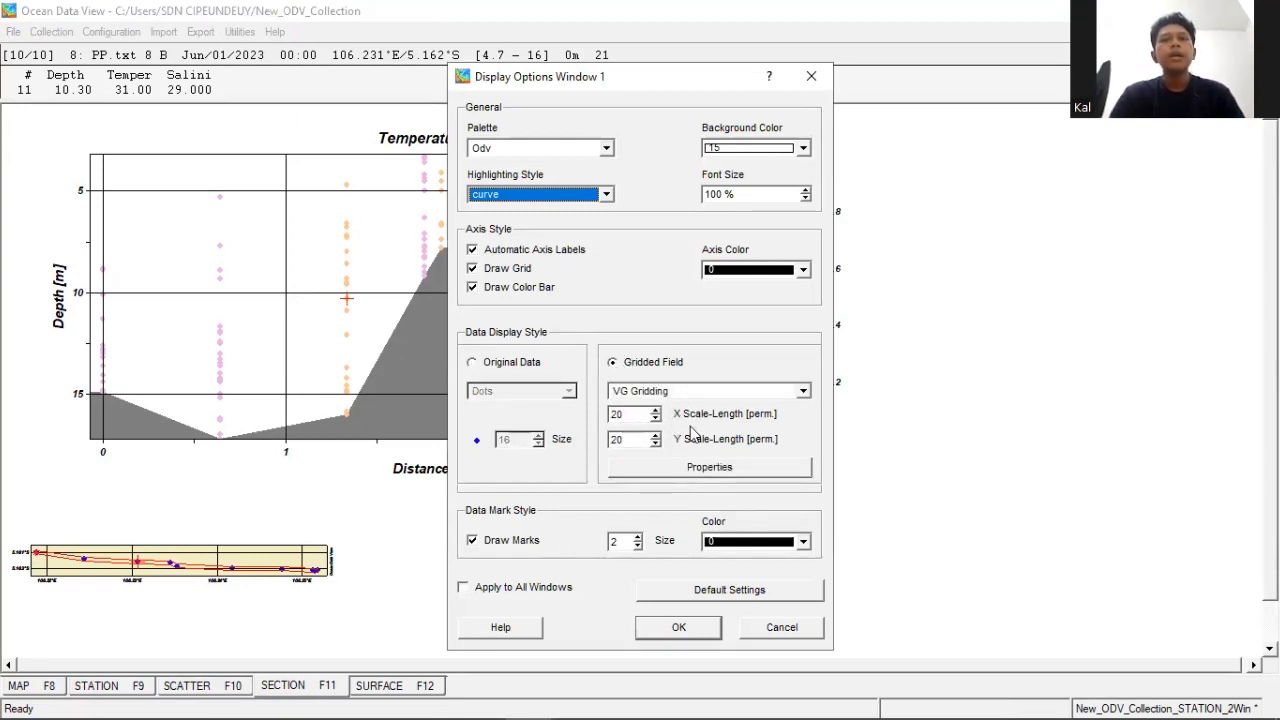
pyautogui.click(629, 413)
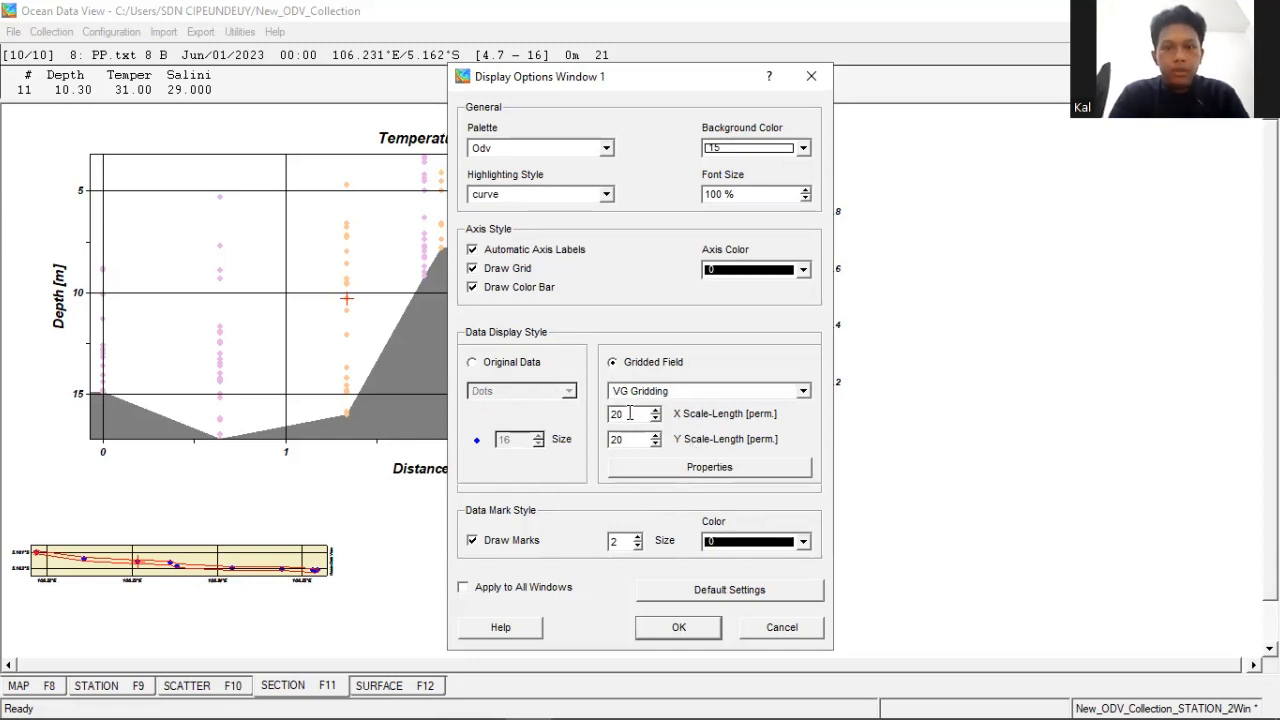
pyautogui.write('0')
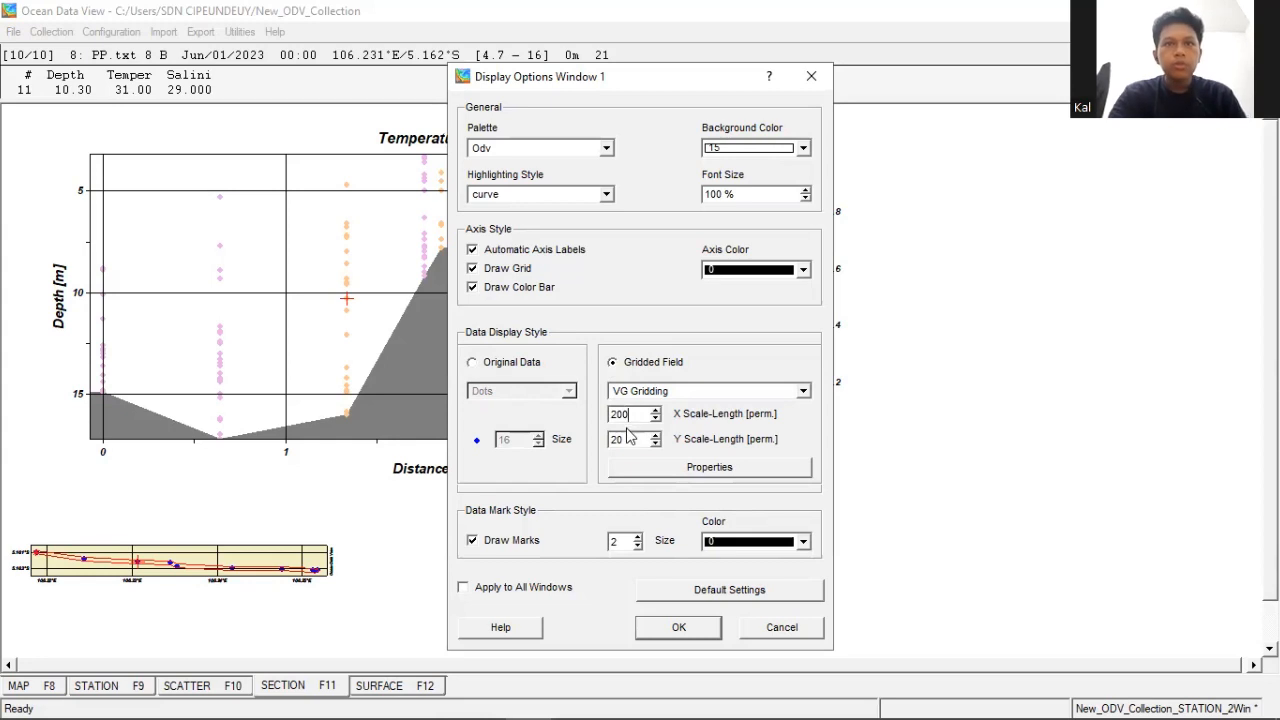
pyautogui.write('0')
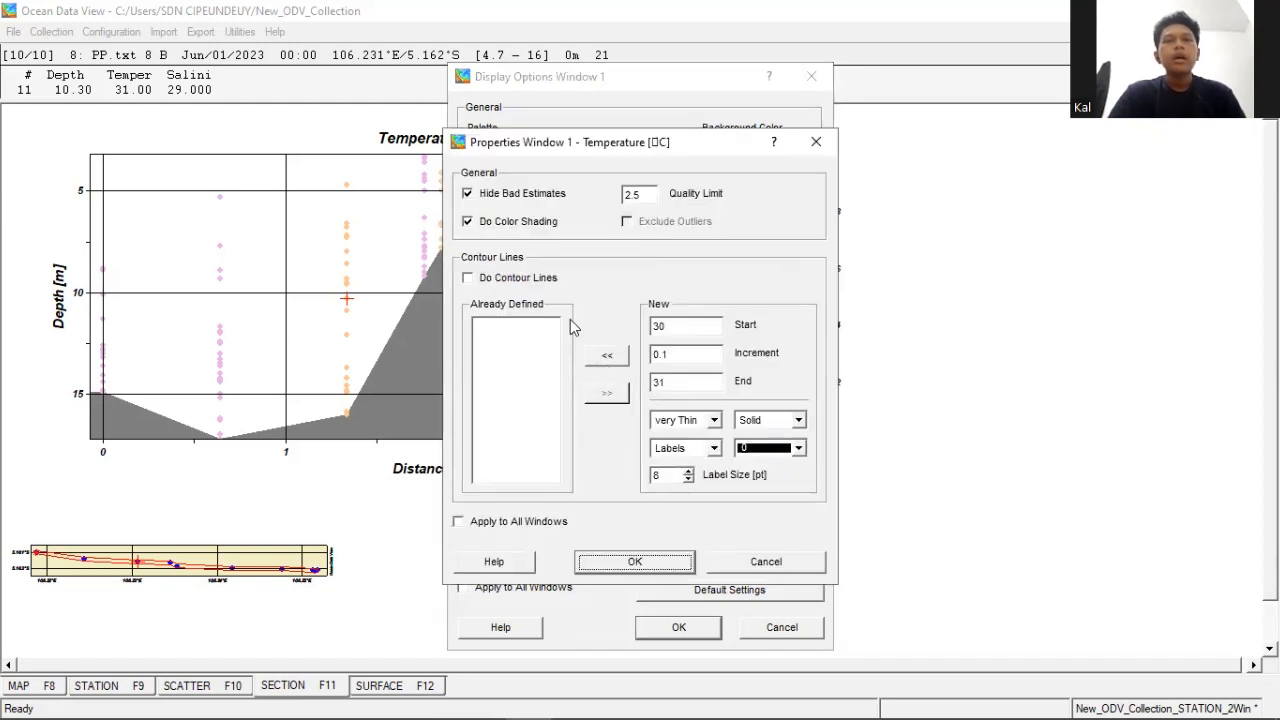
# - Add contour lines from 30 to 31 at 0.1 increments to the temperature section and apply the display options
pyautogui.click(617, 364)
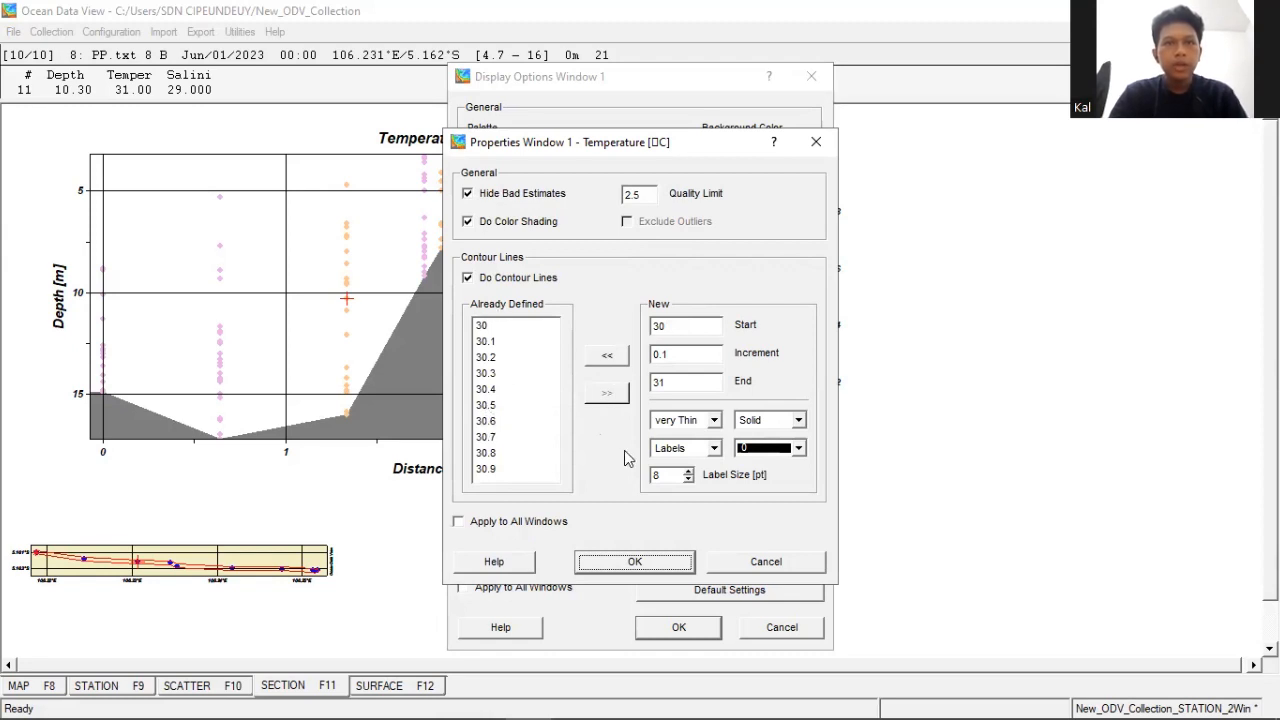
pyautogui.click(670, 570)
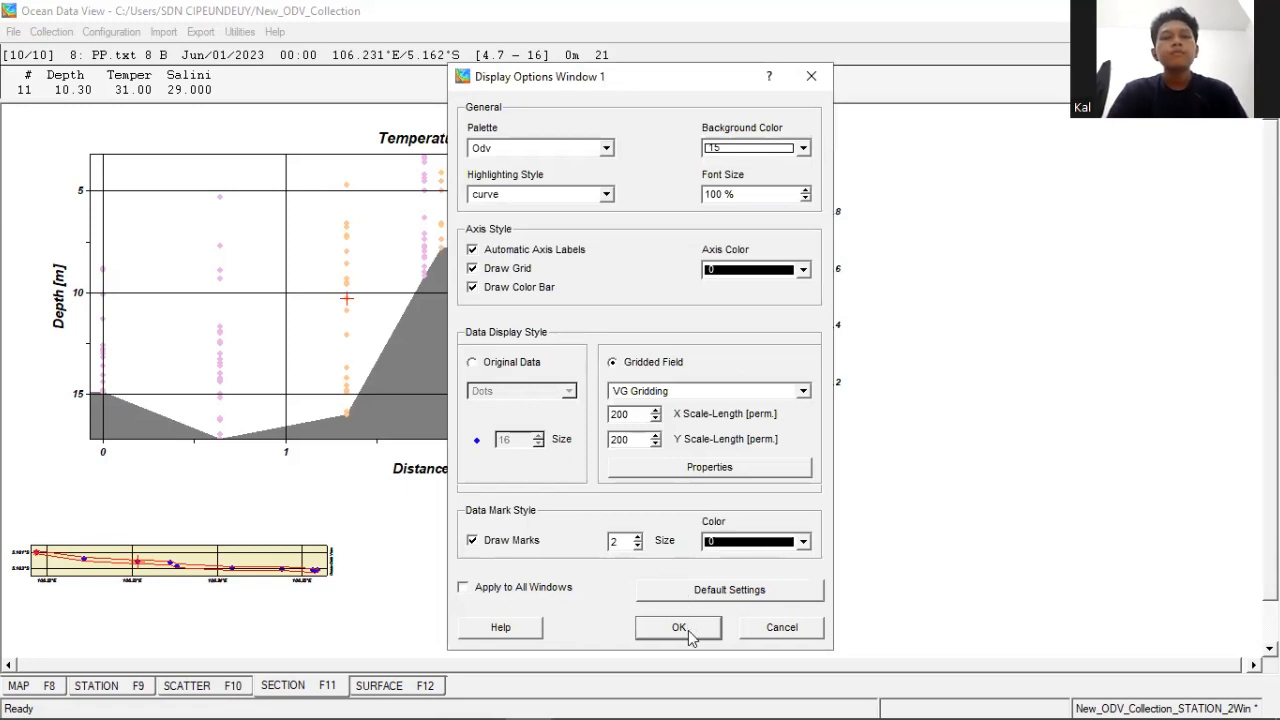
pyautogui.click(689, 638)
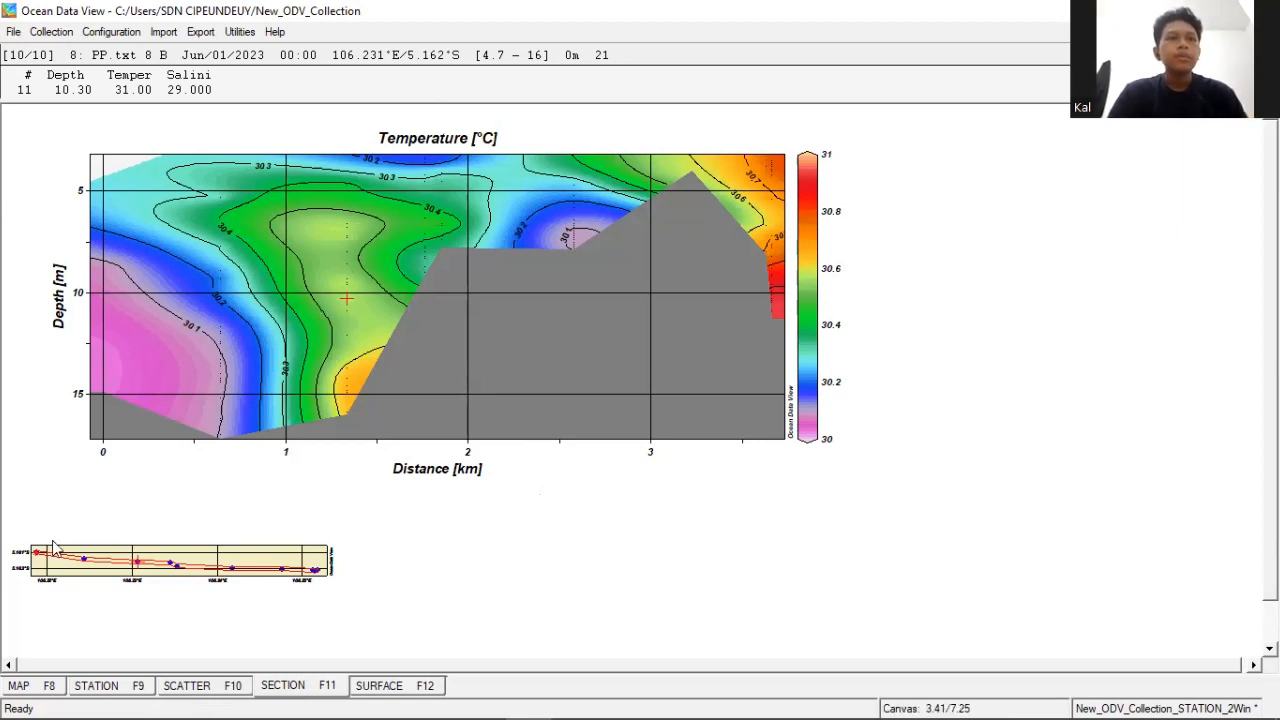
# - Inspect individual stations along the section map from west to east and their positions in the temperature section
pyautogui.click(83, 566)
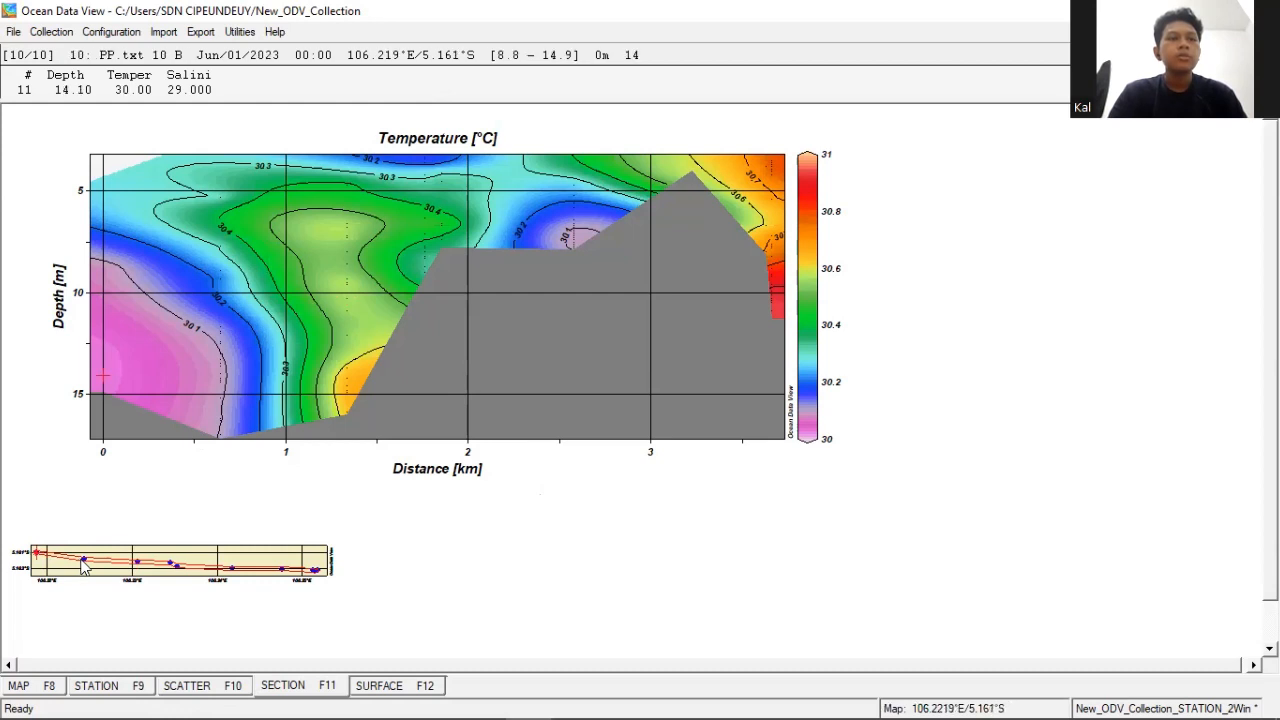
pyautogui.click(83, 566)
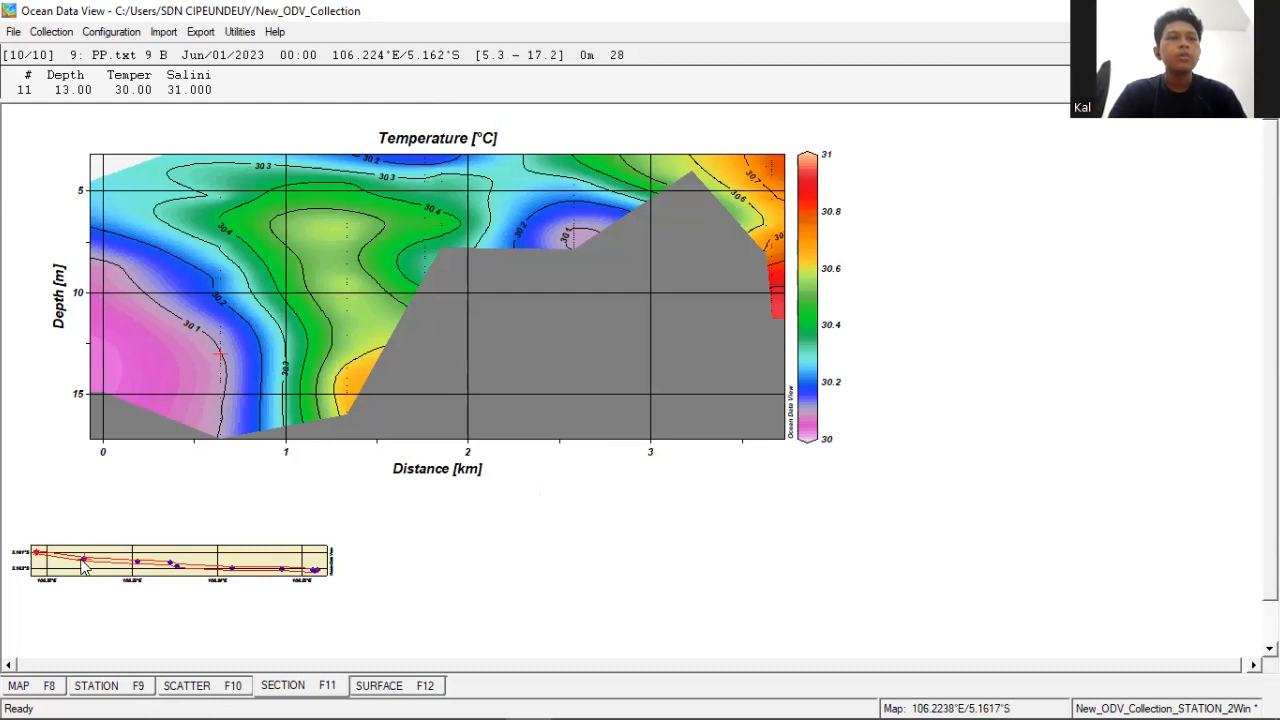
pyautogui.click(139, 565)
pyautogui.click(177, 567)
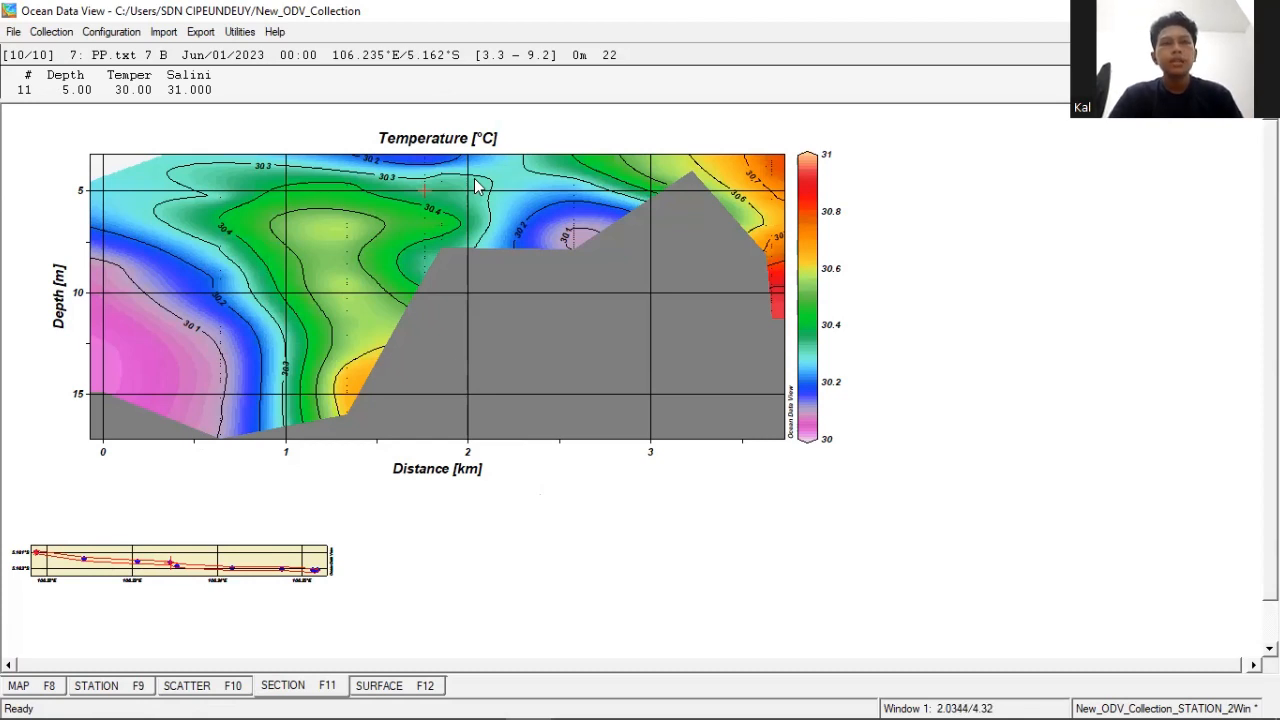
# - Change the Z-variable of the section plot to Depth [m]
pyautogui.rightClick(518, 450)
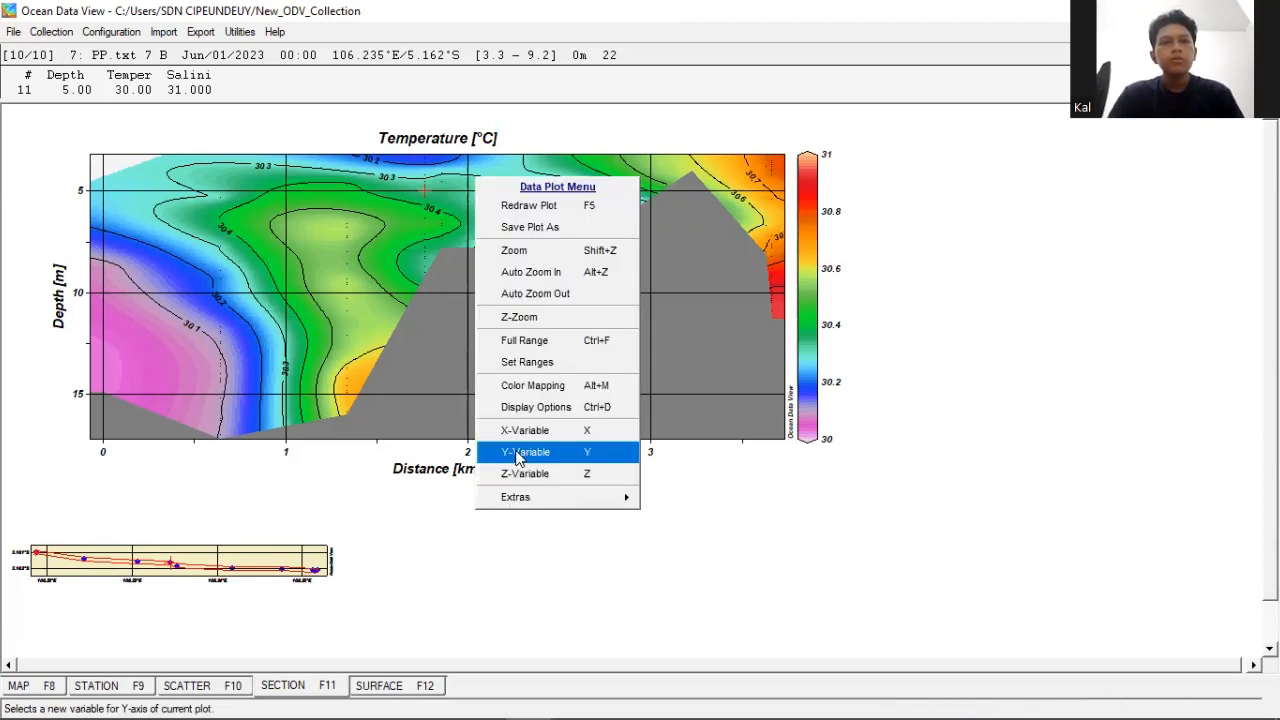
pyautogui.click(573, 482)
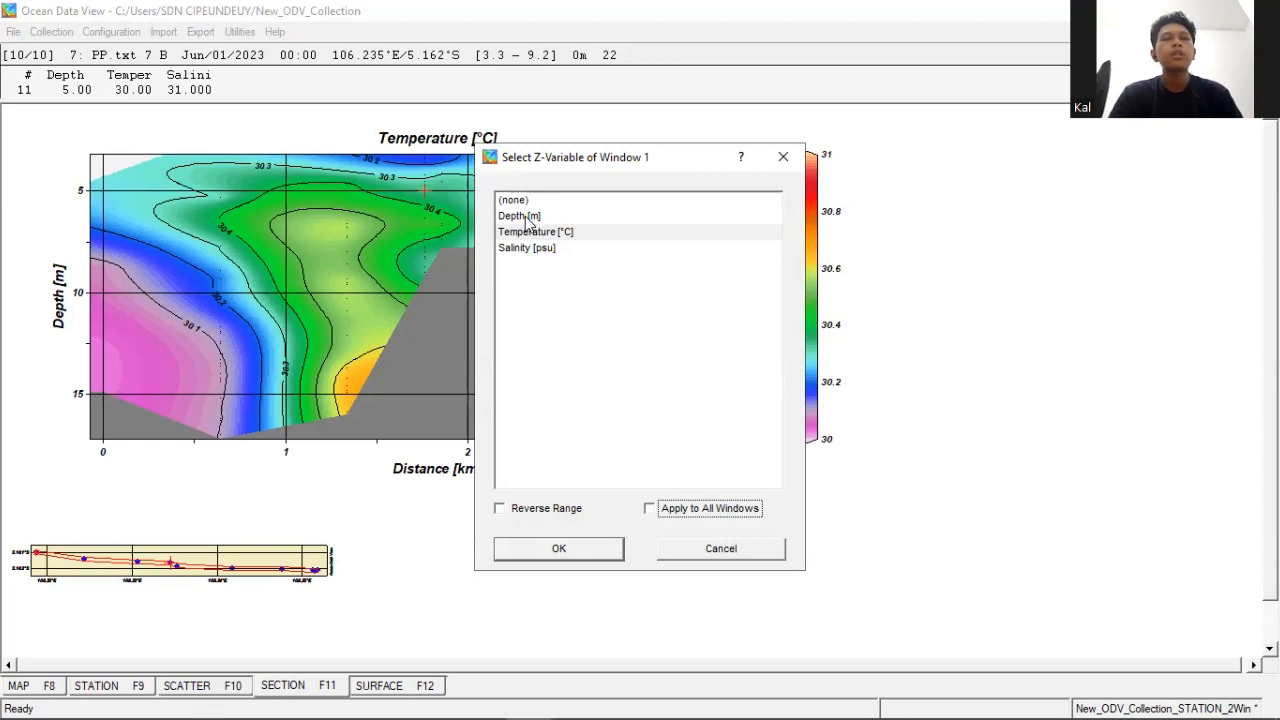
pyautogui.click(527, 220)
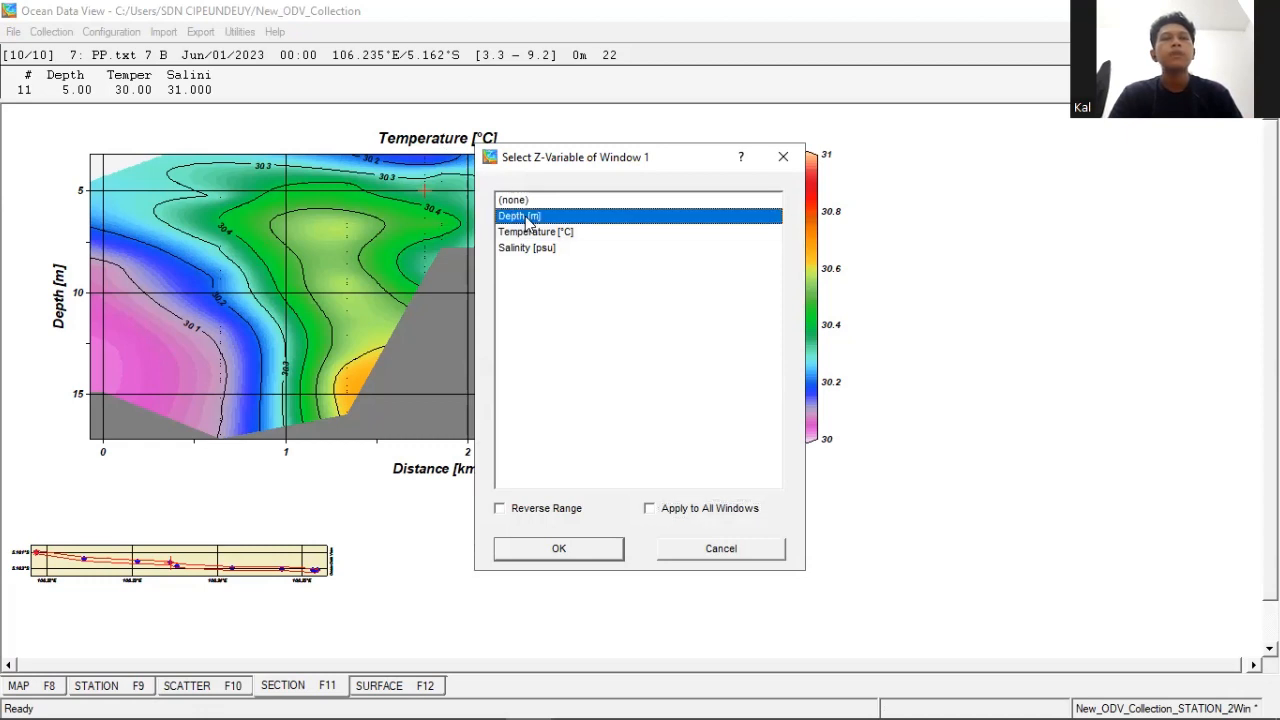
pyautogui.click(545, 548)
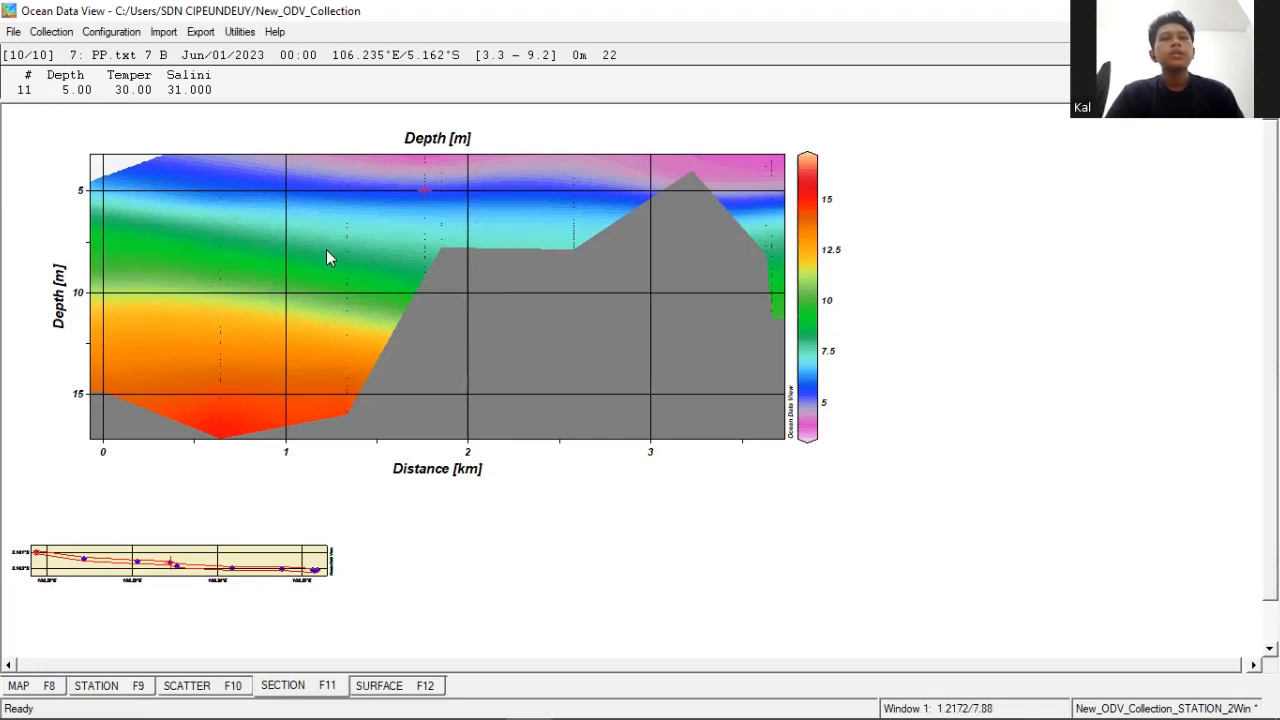
# - Add contour lines from 2.5 to 17.5 at 2.5 increments to the gridded depth section and apply the display options
pyautogui.rightClick(389, 229)
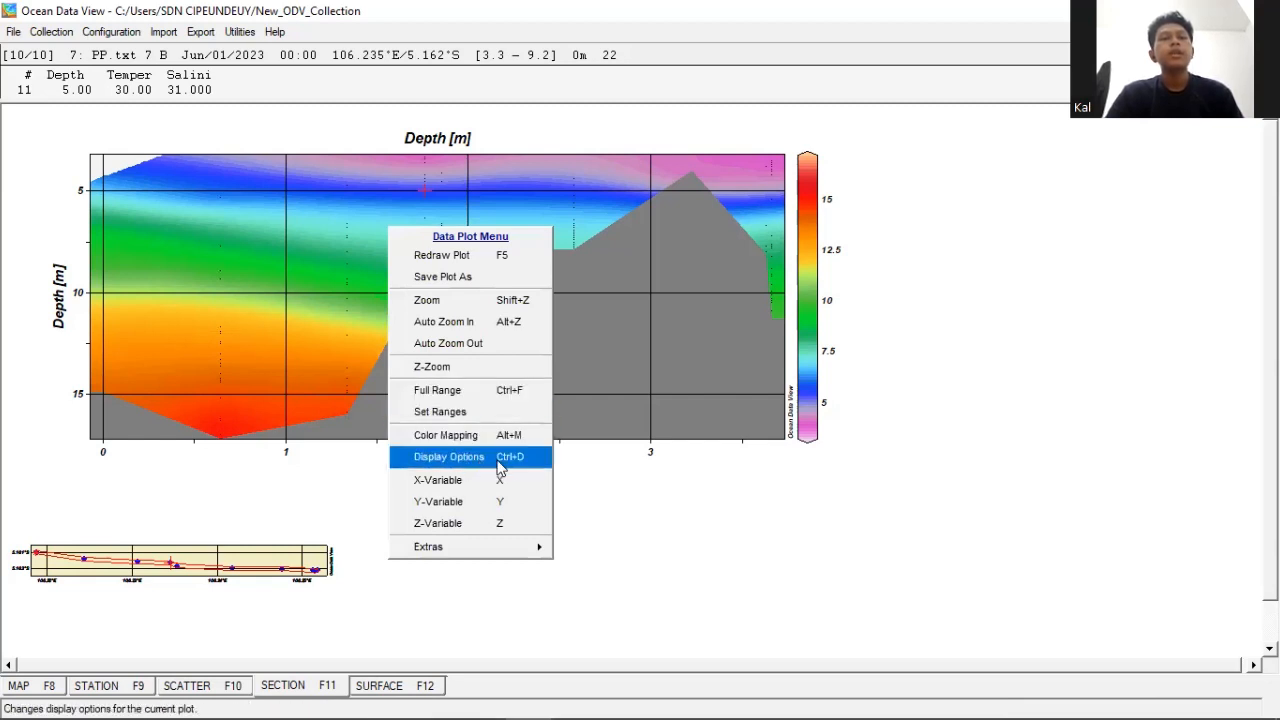
pyautogui.click(500, 468)
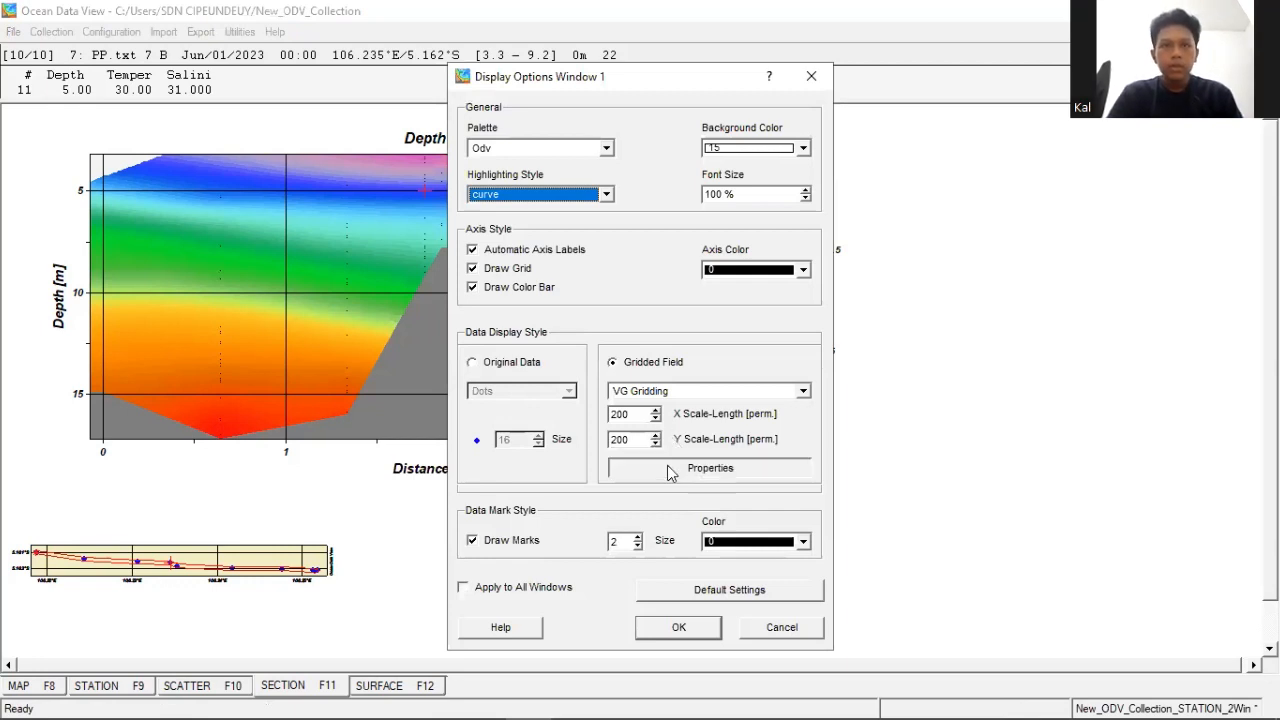
pyautogui.click(667, 466)
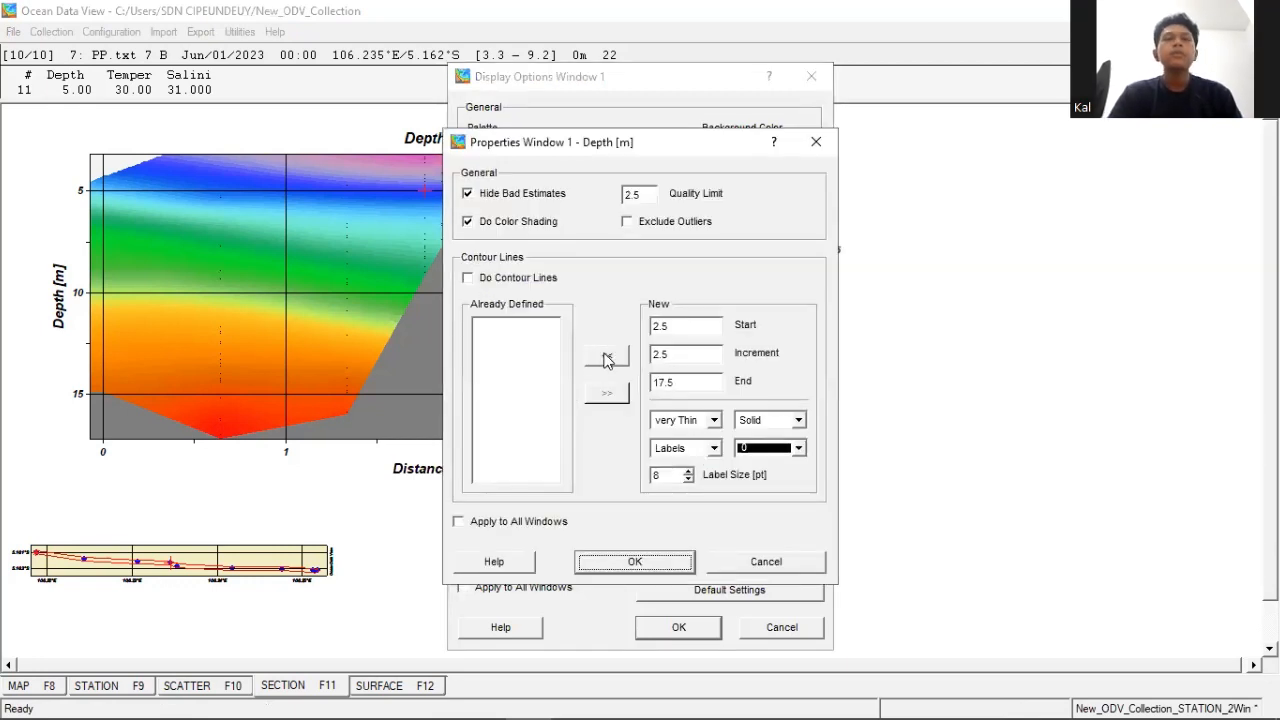
pyautogui.click(607, 358)
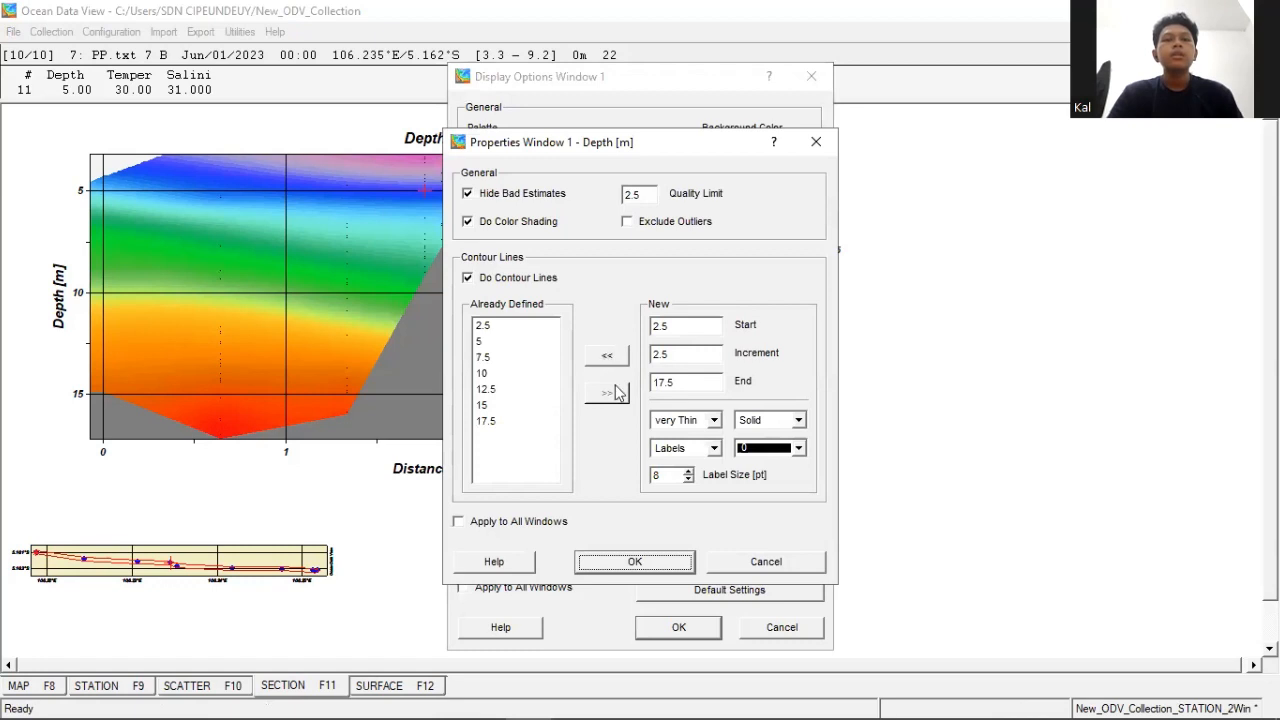
pyautogui.click(605, 566)
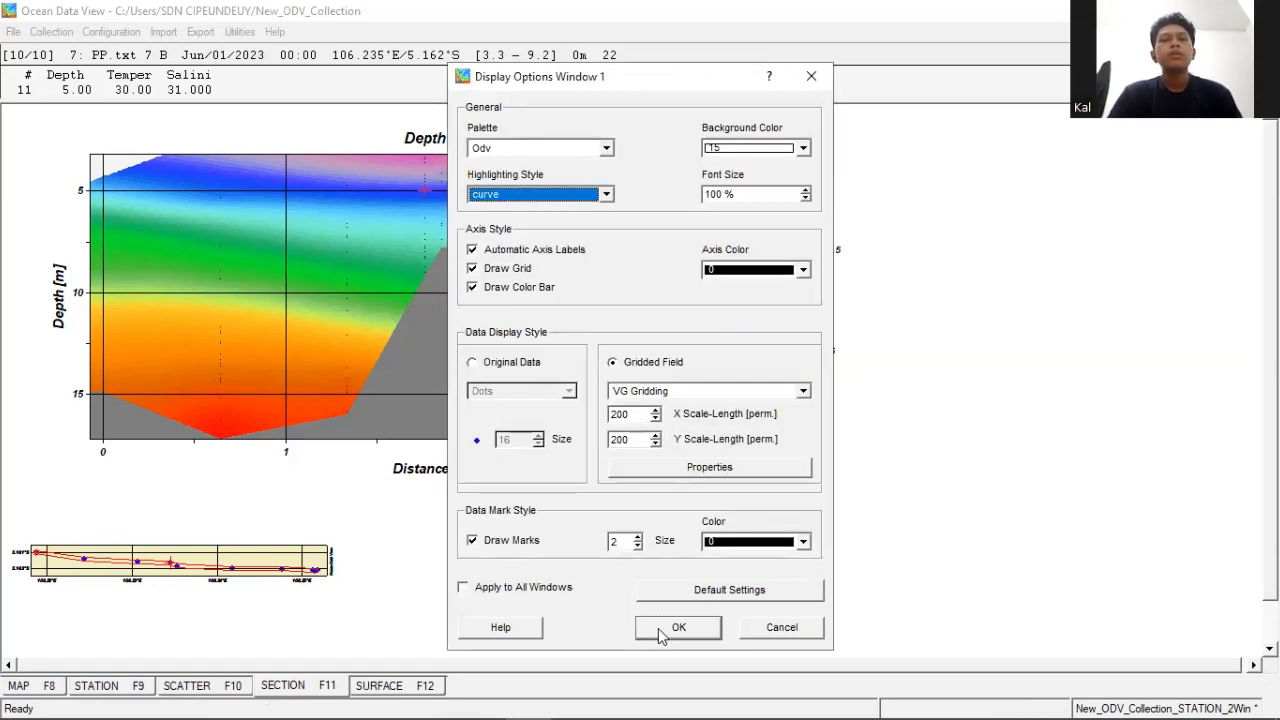
pyautogui.click(645, 630)
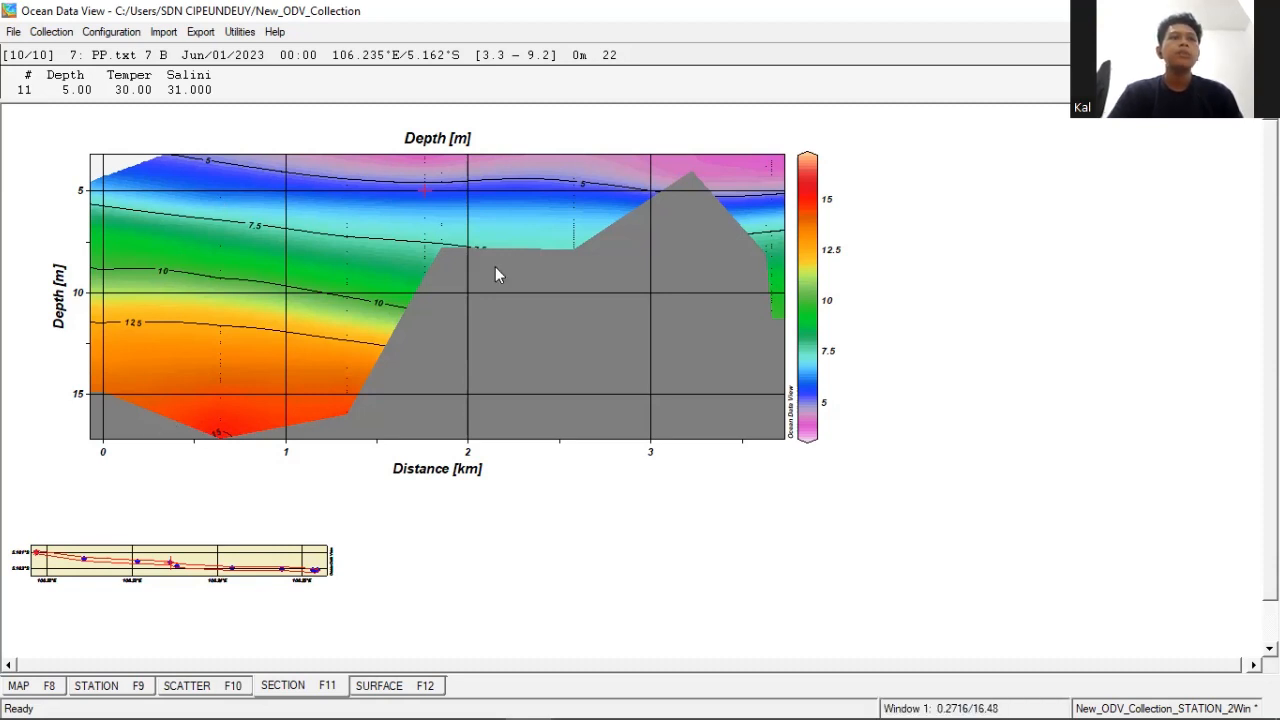
# - Change the Z-variable of the section plot to Salinity [psu]
pyautogui.rightClick(432, 268)
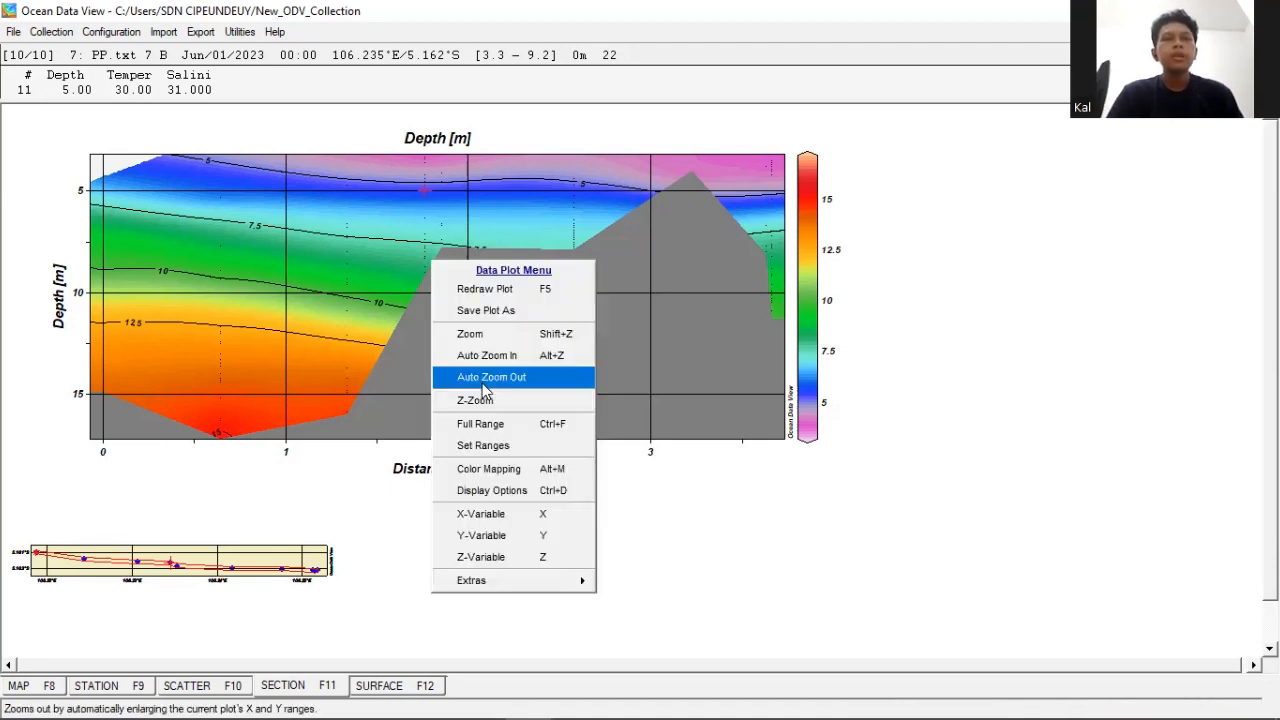
pyautogui.click(497, 560)
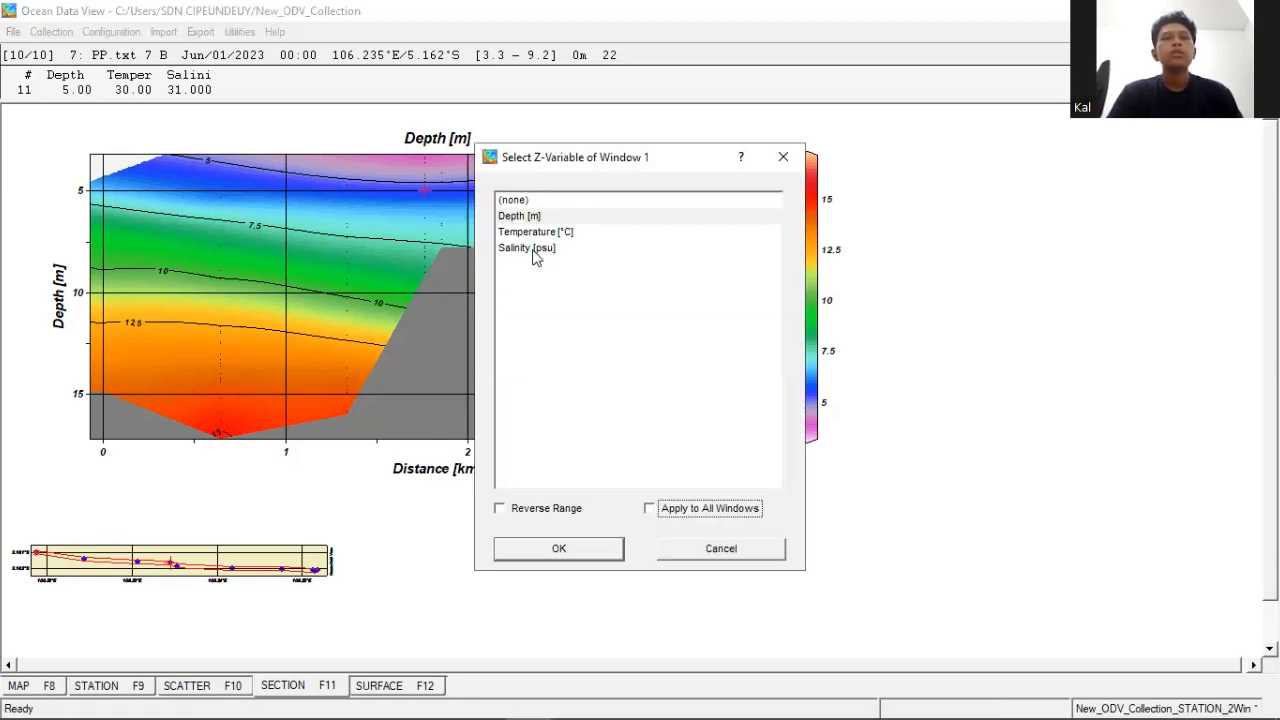
pyautogui.click(533, 252)
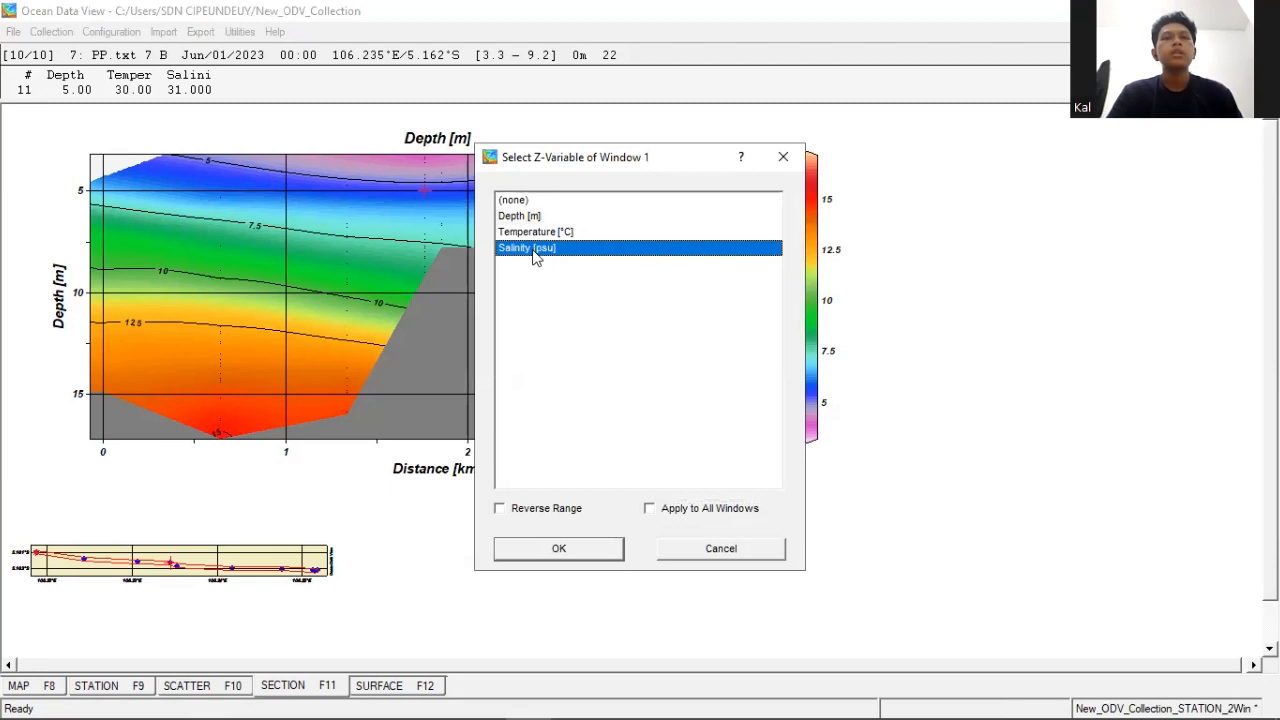
pyautogui.click(550, 549)
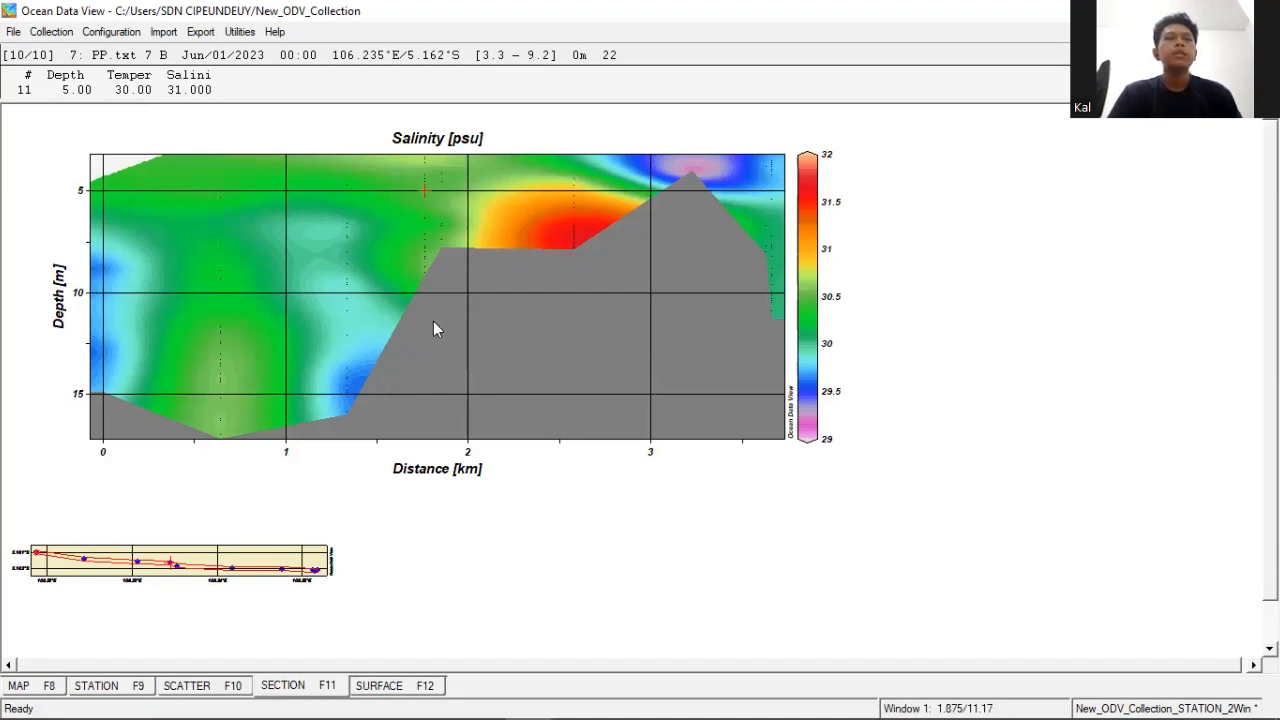
# - Add contour lines from 29 to 32 at 0.25 increments to the salinity section and apply the display options
pyautogui.rightClick(491, 267)
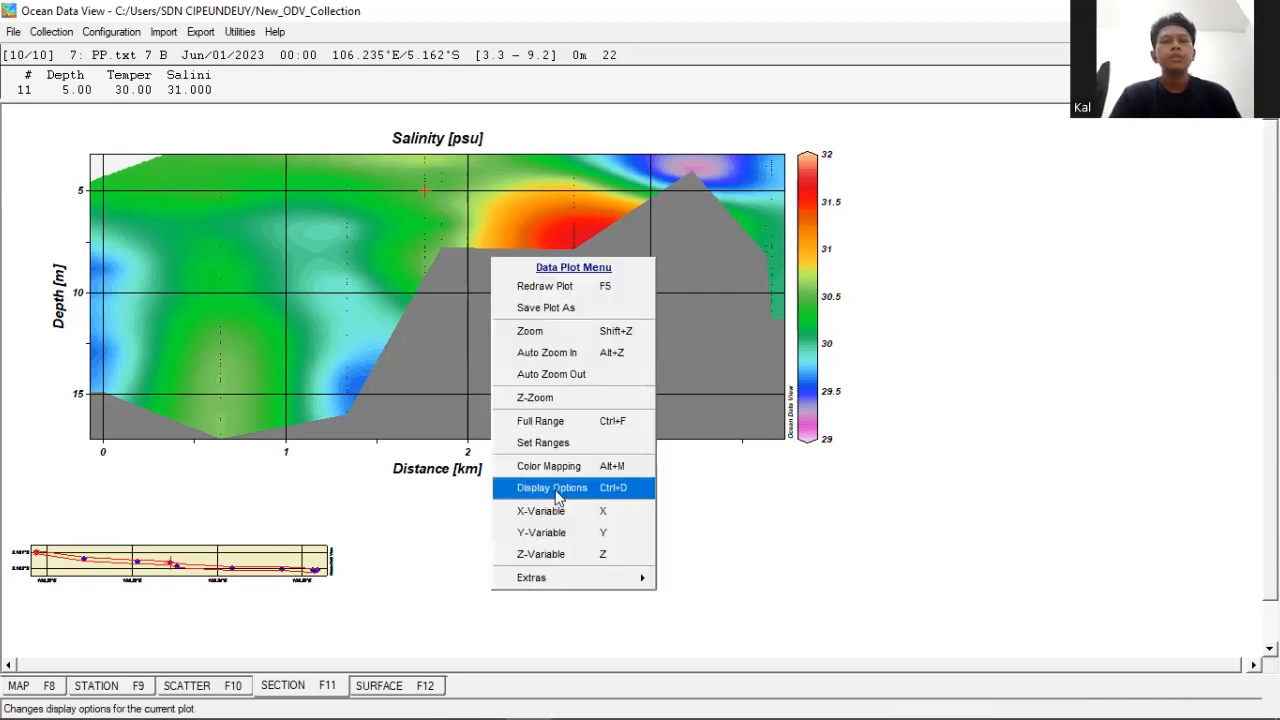
pyautogui.click(557, 488)
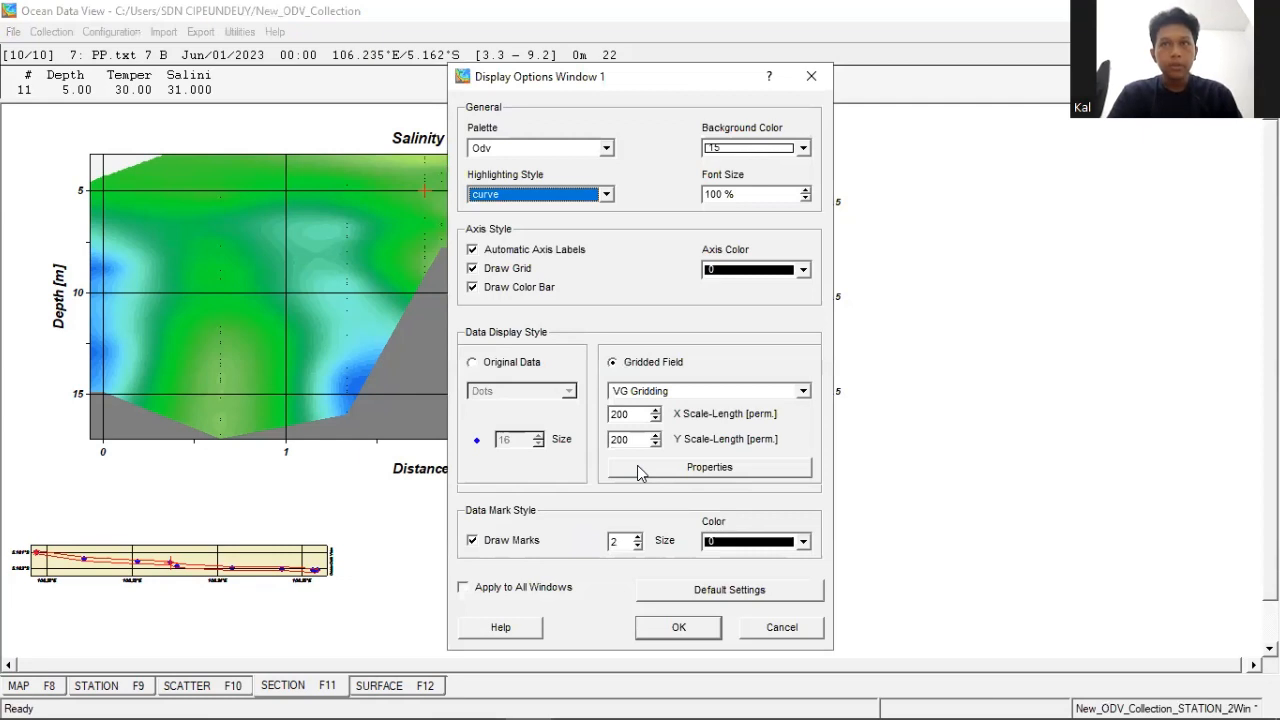
pyautogui.click(637, 465)
pyautogui.click(607, 357)
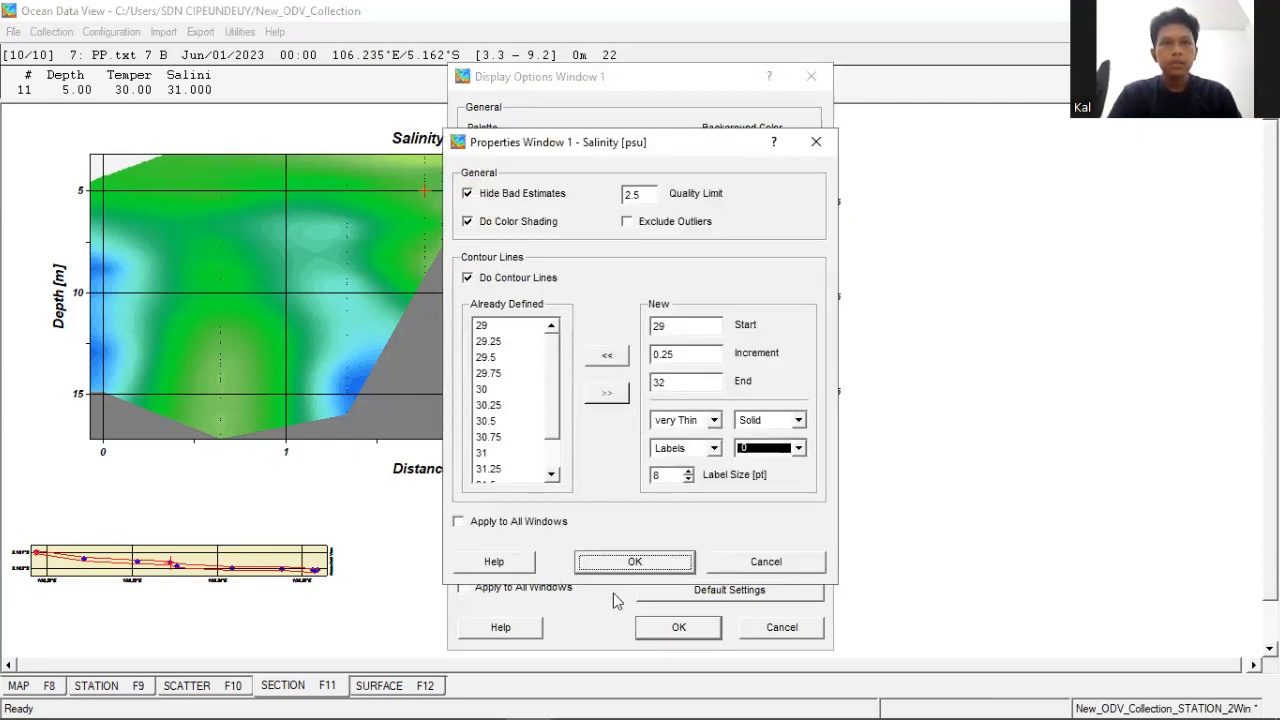
pyautogui.click(634, 564)
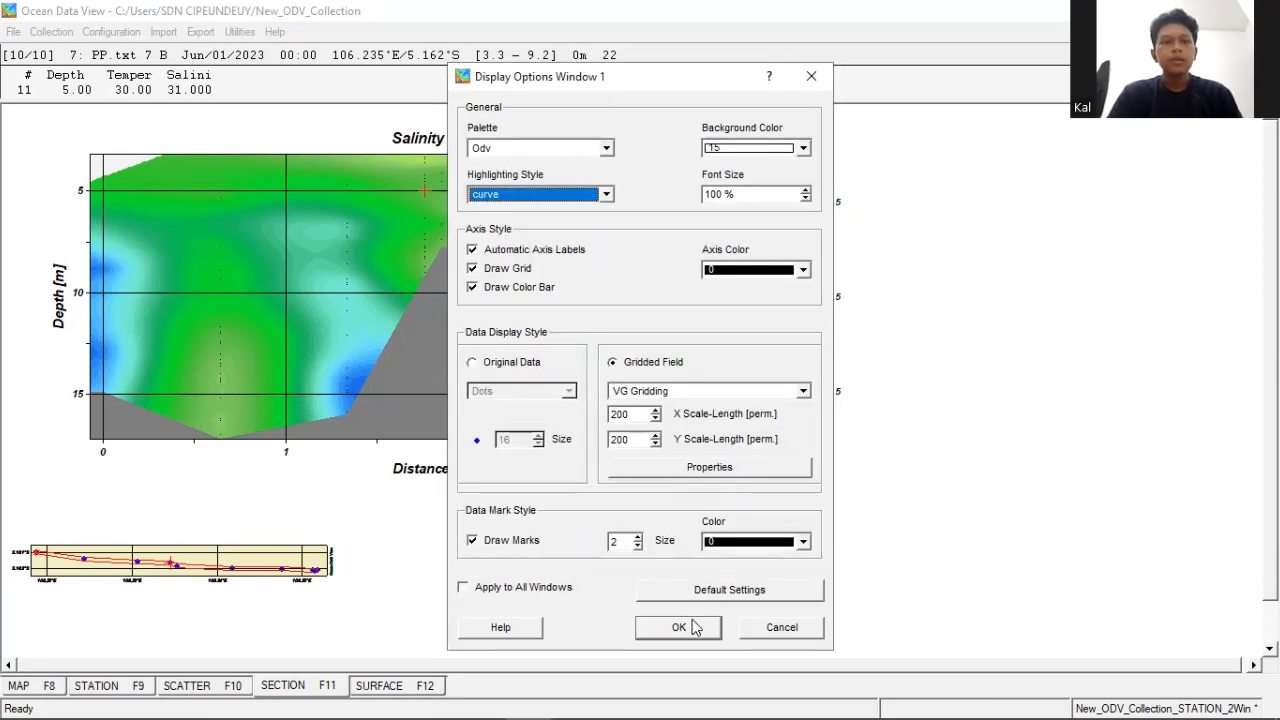
pyautogui.click(680, 627)
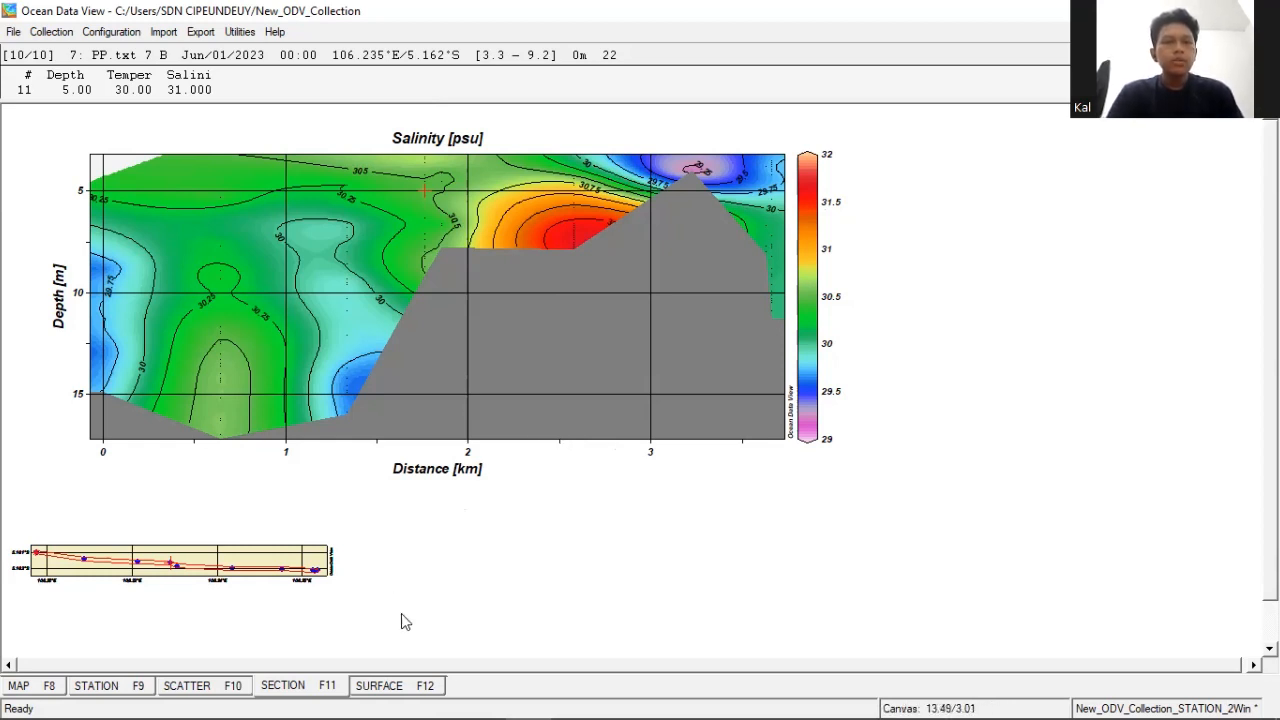
# - Switch to the surface view and save the changed section as New_ODV_Collection_STATION_2Win in Section Files (*.sec) format
pyautogui.click(410, 686)
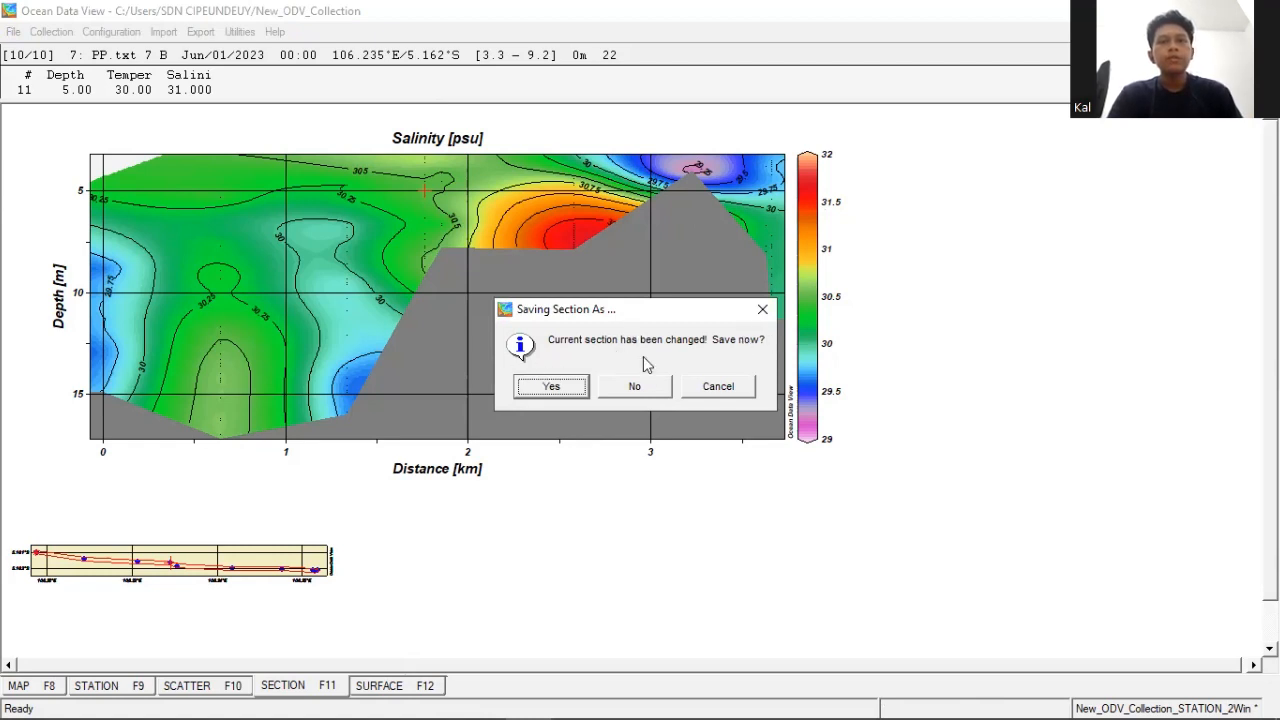
pyautogui.click(567, 389)
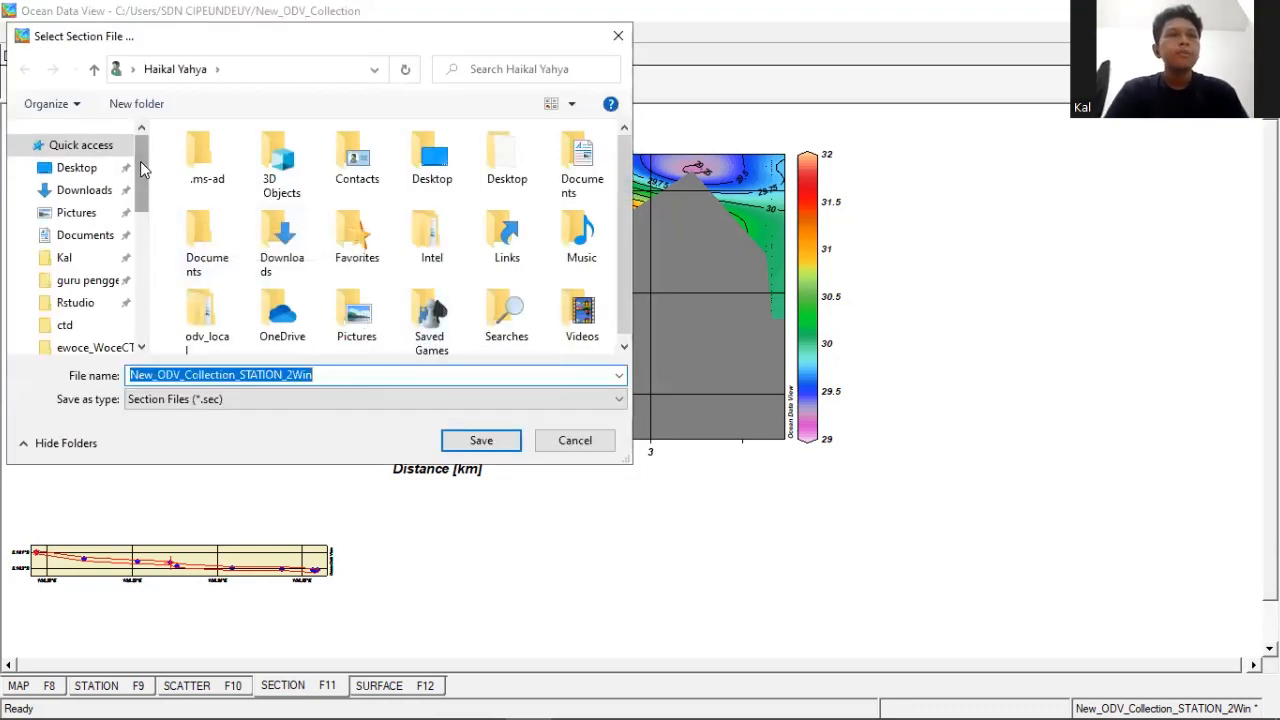
pyautogui.moveTo(140, 161)
pyautogui.mouseDown()
pyautogui.moveTo(140, 205)
pyautogui.moveTo(144, 156)
pyautogui.mouseUp()
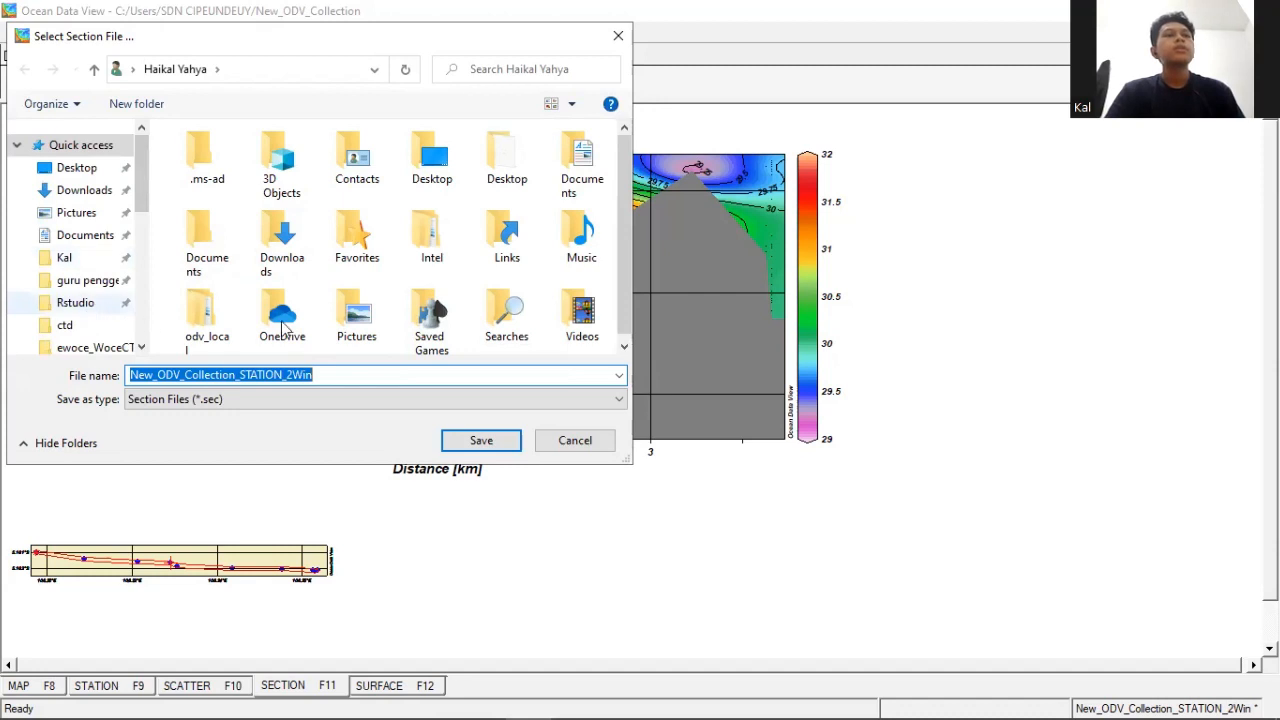
pyautogui.click(481, 441)
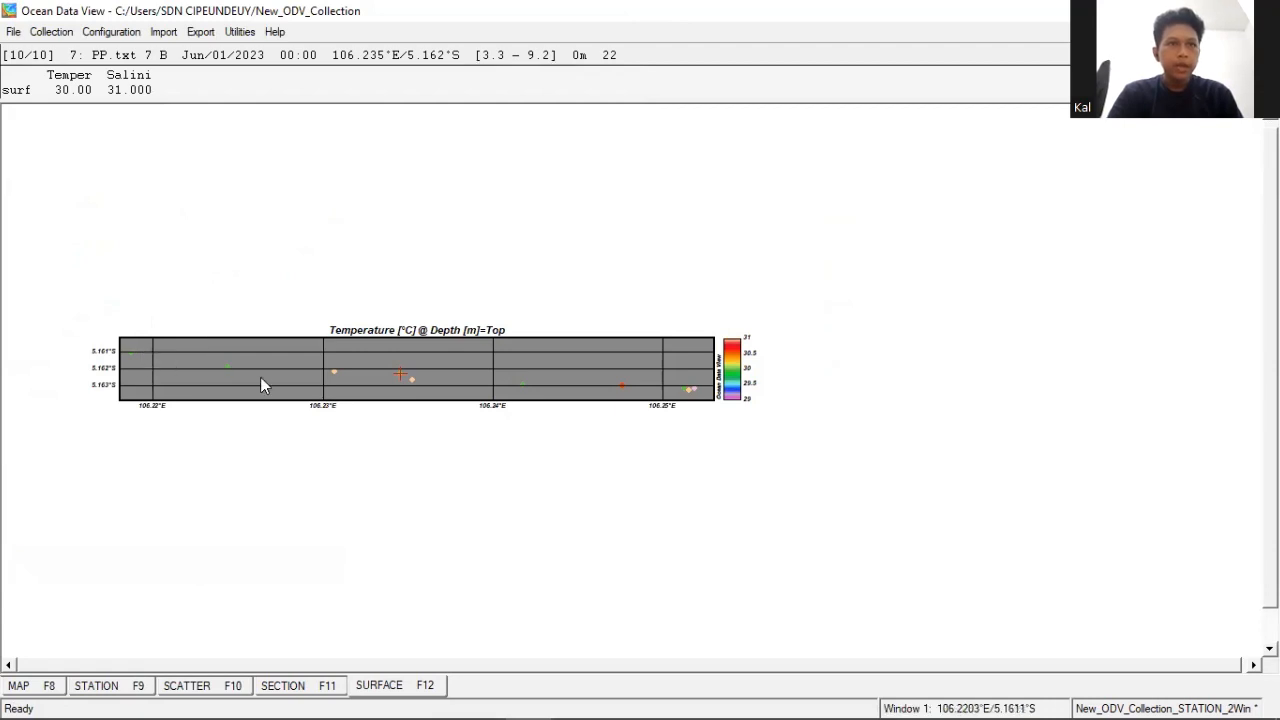
# - Set the surface temperature map to a gridded field using VG Gridding with X and Y scale-lengths of 200
pyautogui.rightClick(578, 365)
pyautogui.click(500, 353)
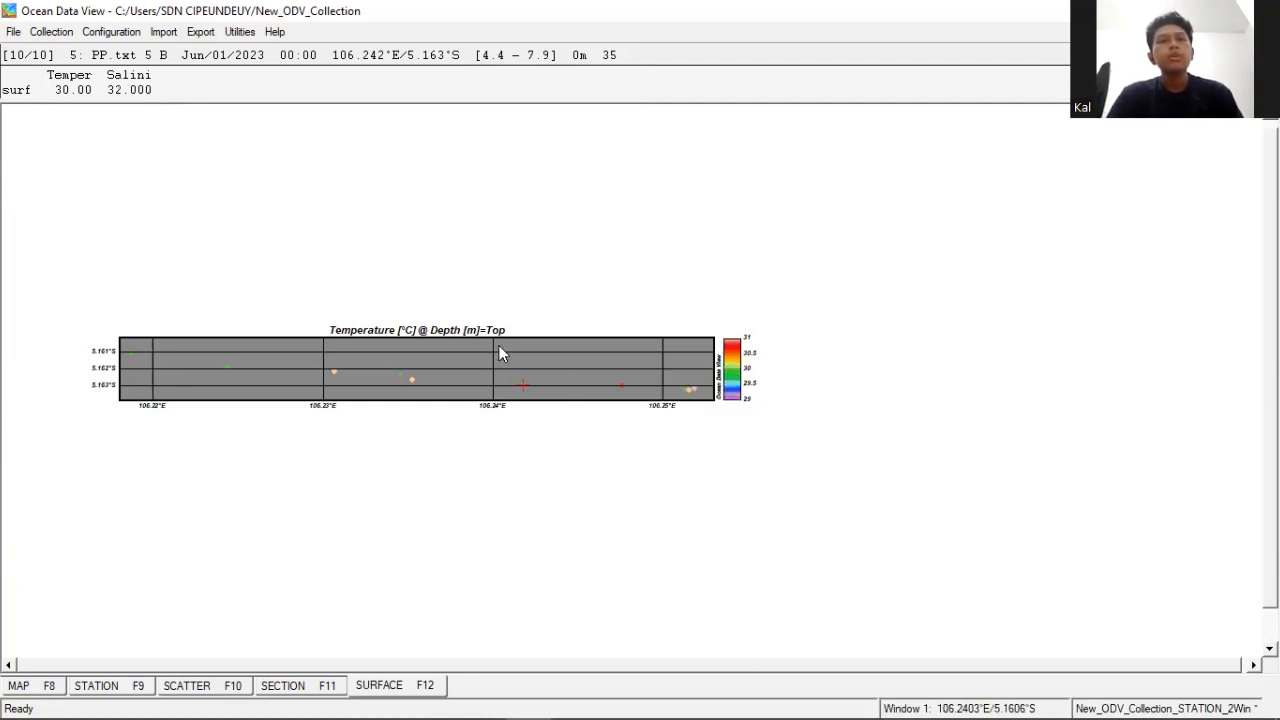
pyautogui.rightClick(500, 353)
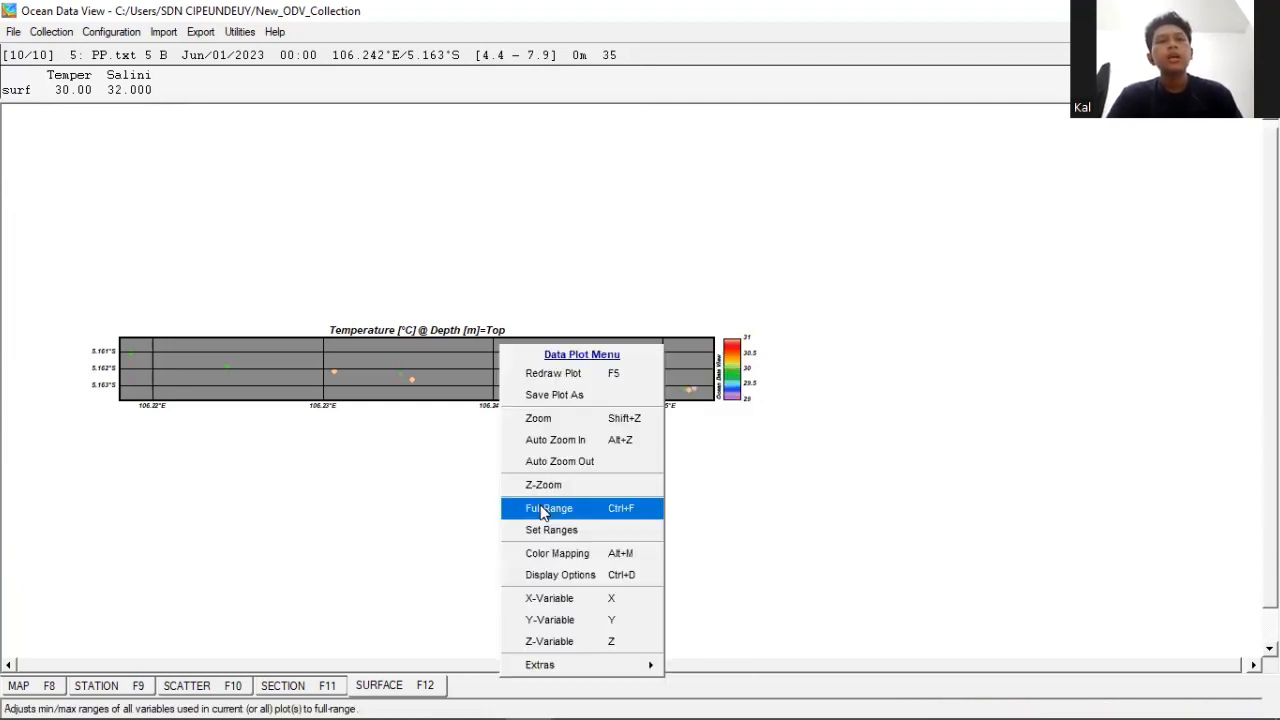
pyautogui.click(542, 579)
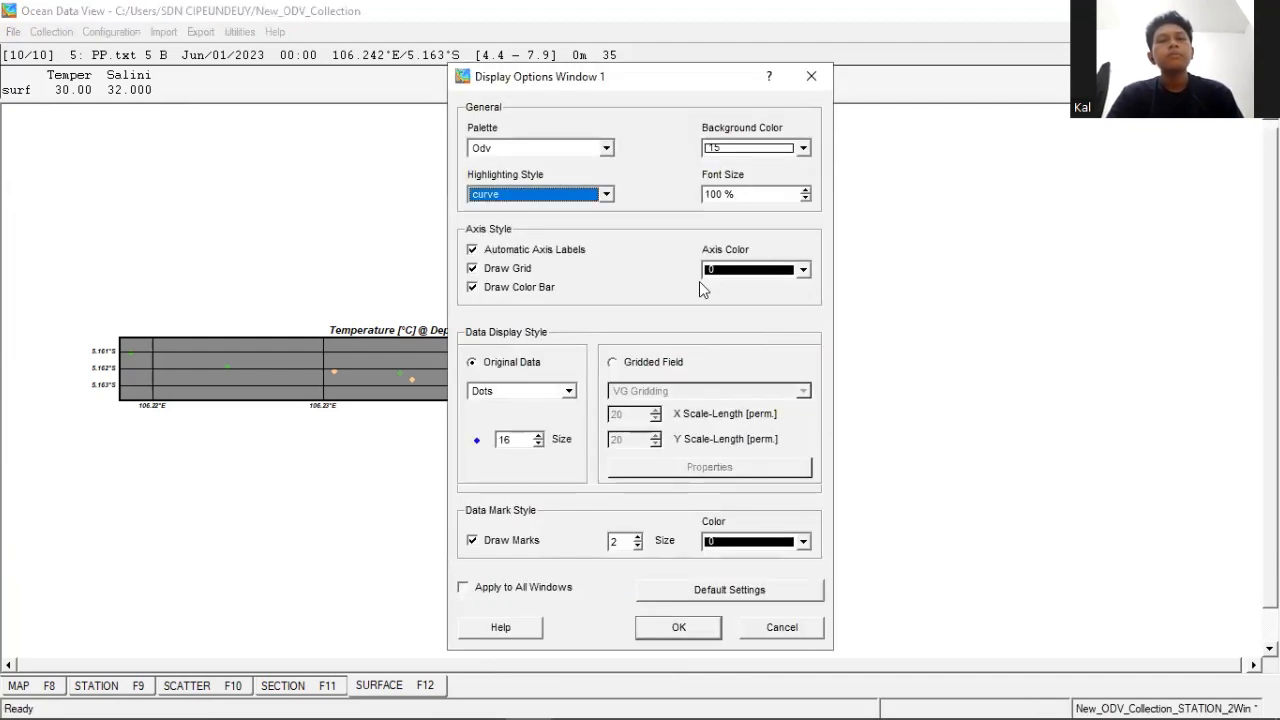
pyautogui.click(613, 362)
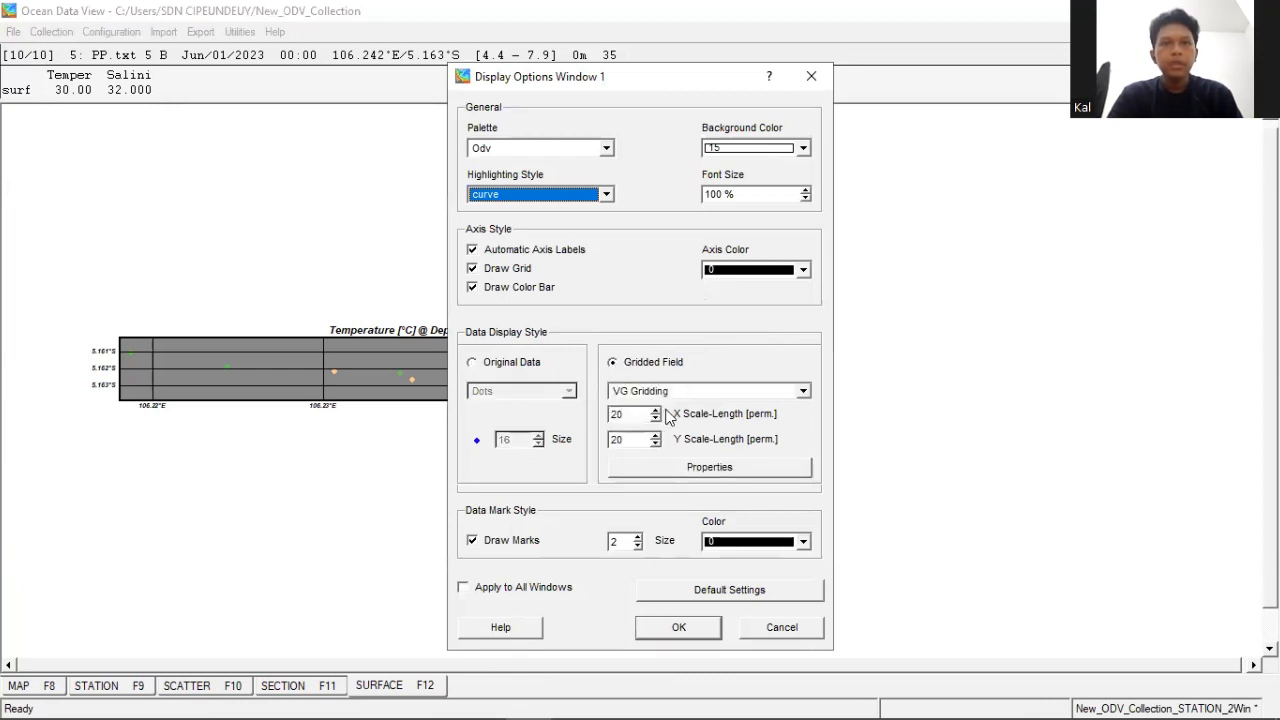
pyautogui.click(630, 414)
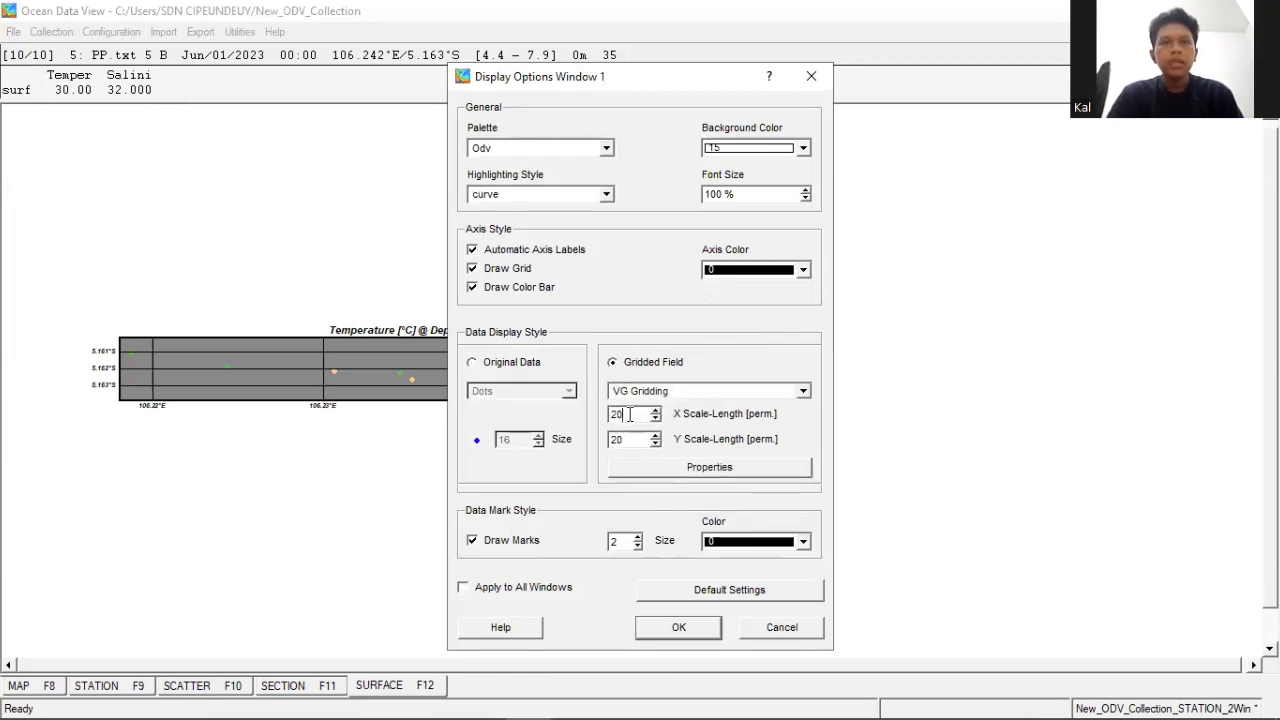
pyautogui.write('0')
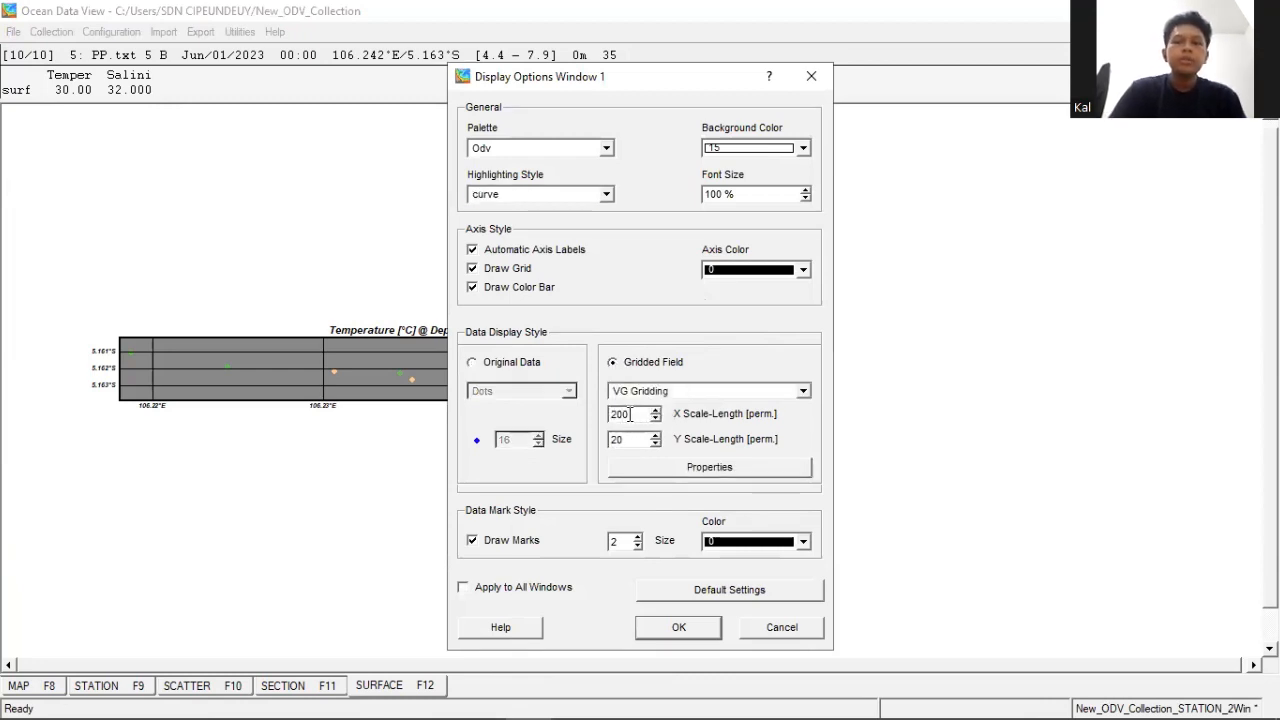
pyautogui.click(631, 439)
pyautogui.write('0')
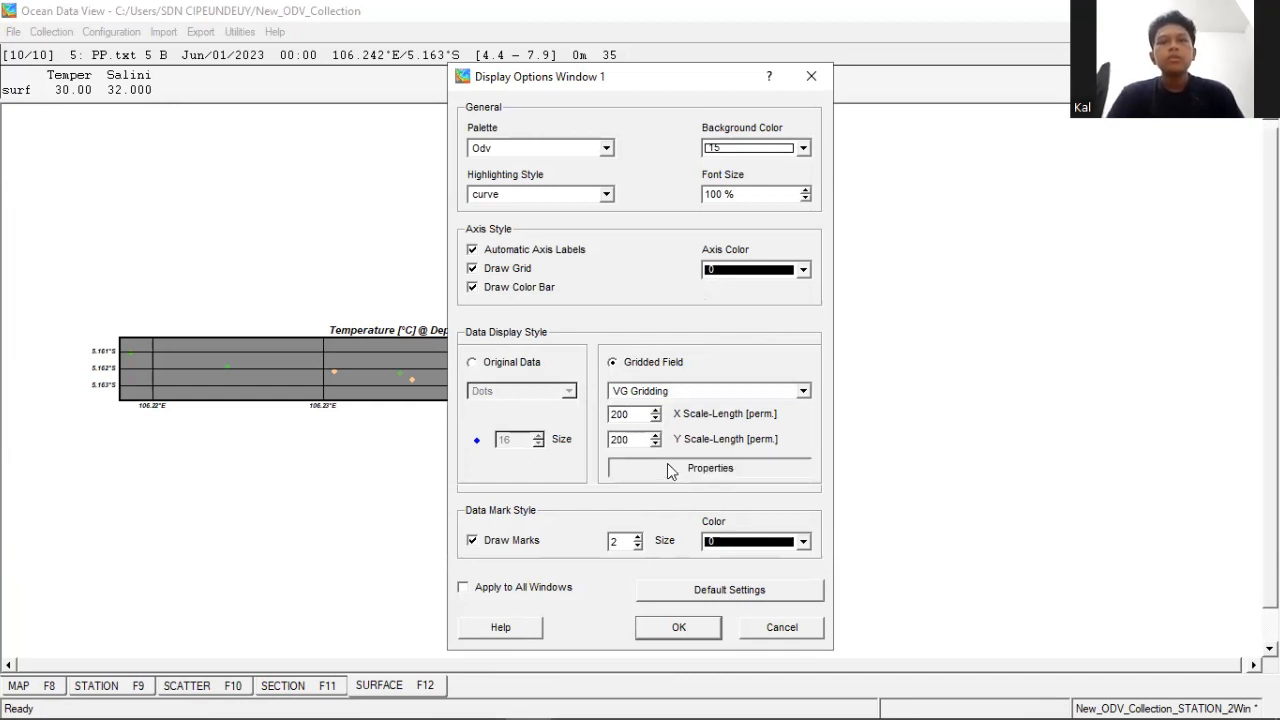
# - Add contour lines from 29 to 31 at 0.25 increments to the surface temperature map and apply the display options
pyautogui.click(669, 467)
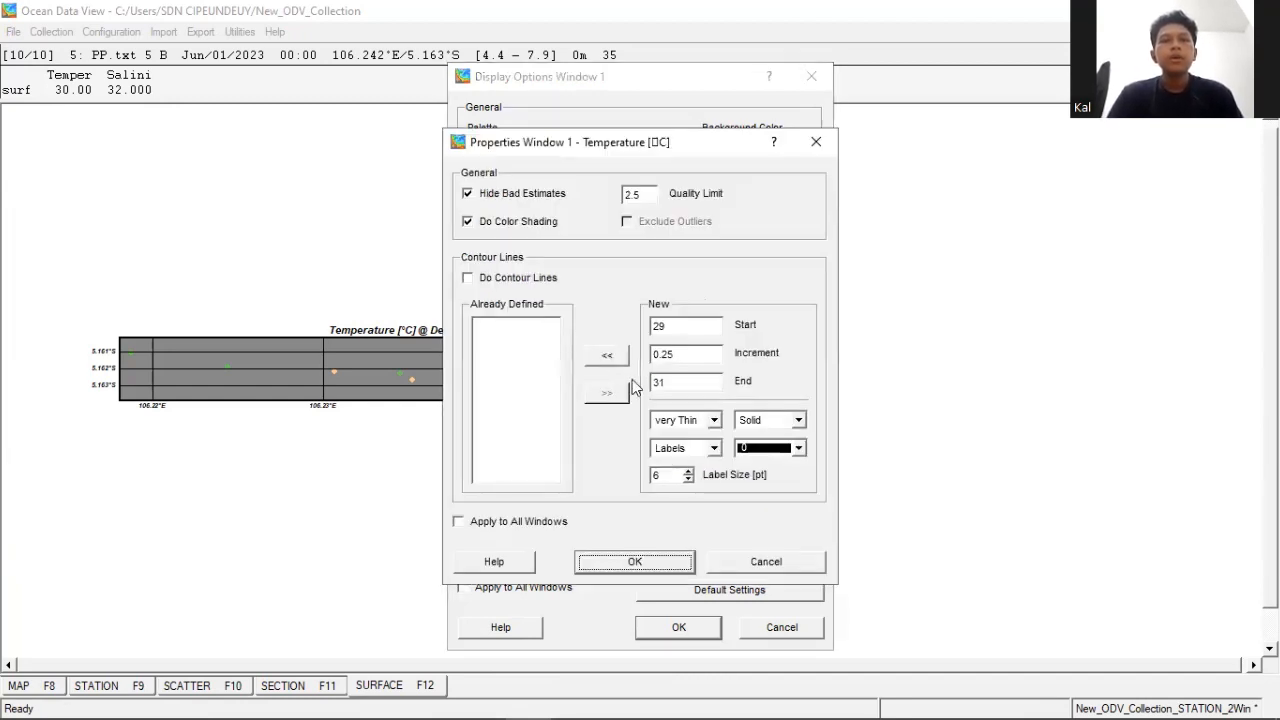
pyautogui.click(602, 362)
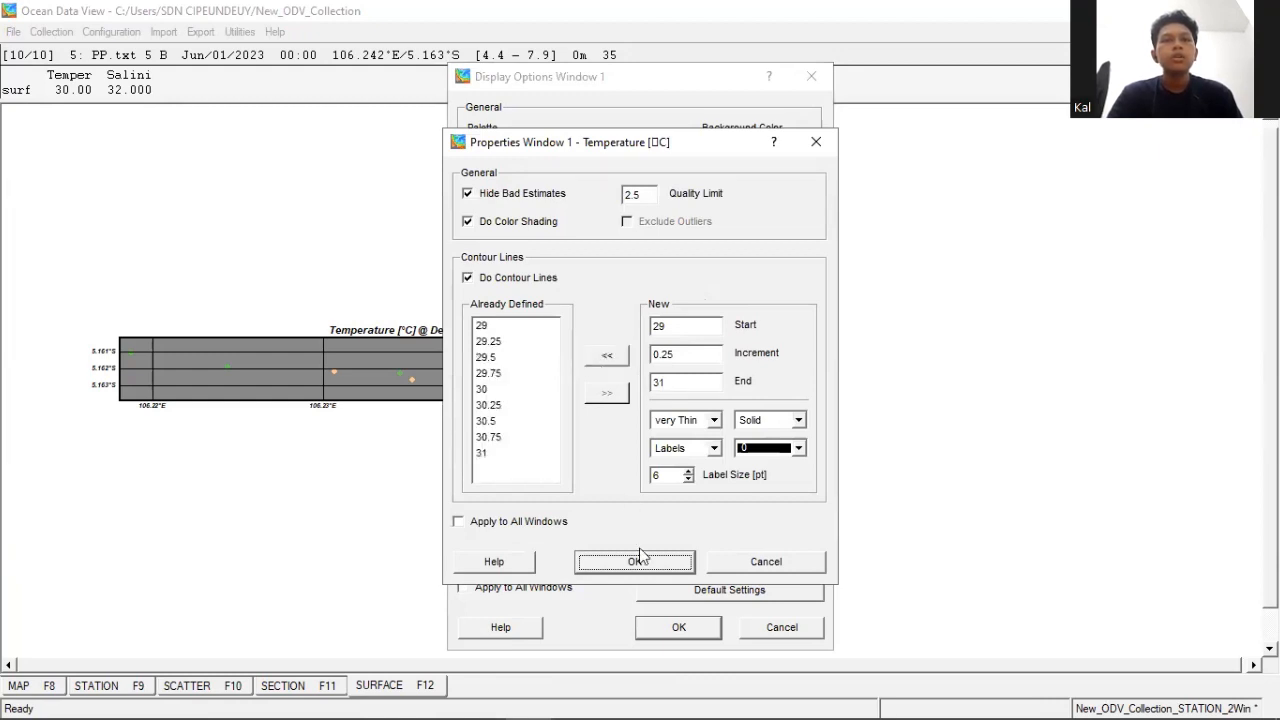
pyautogui.click(641, 563)
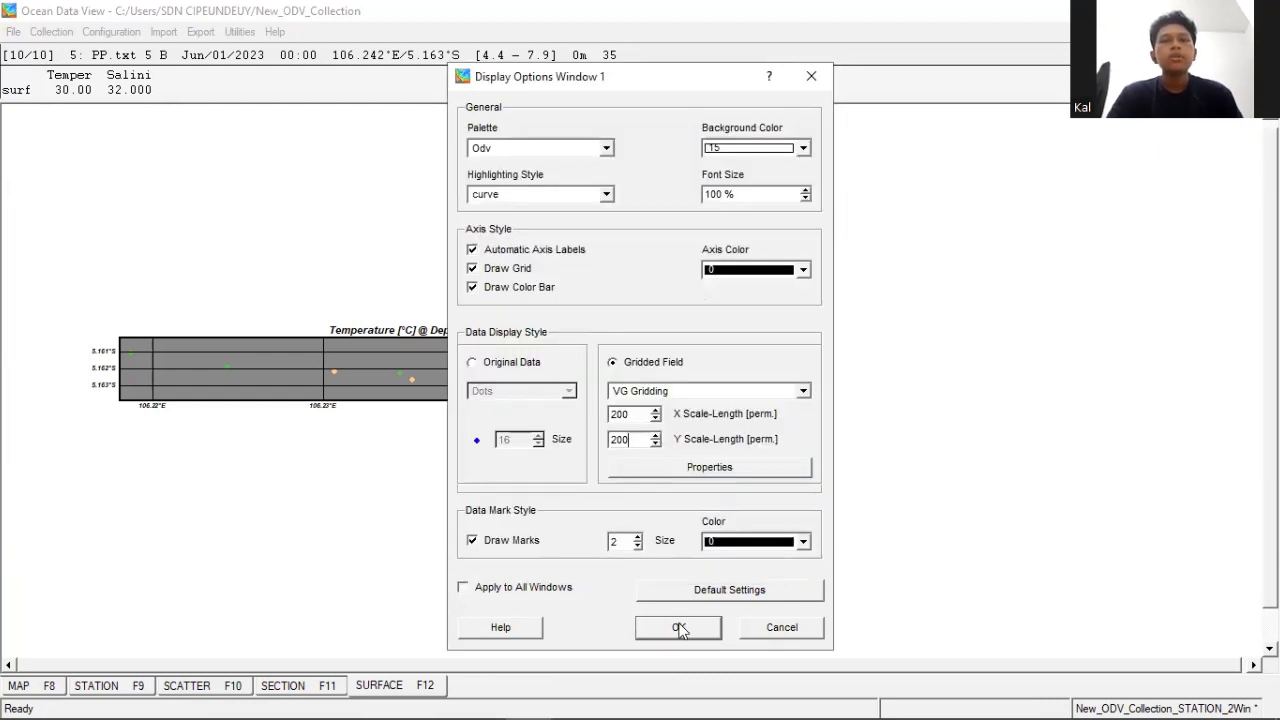
pyautogui.click(678, 630)
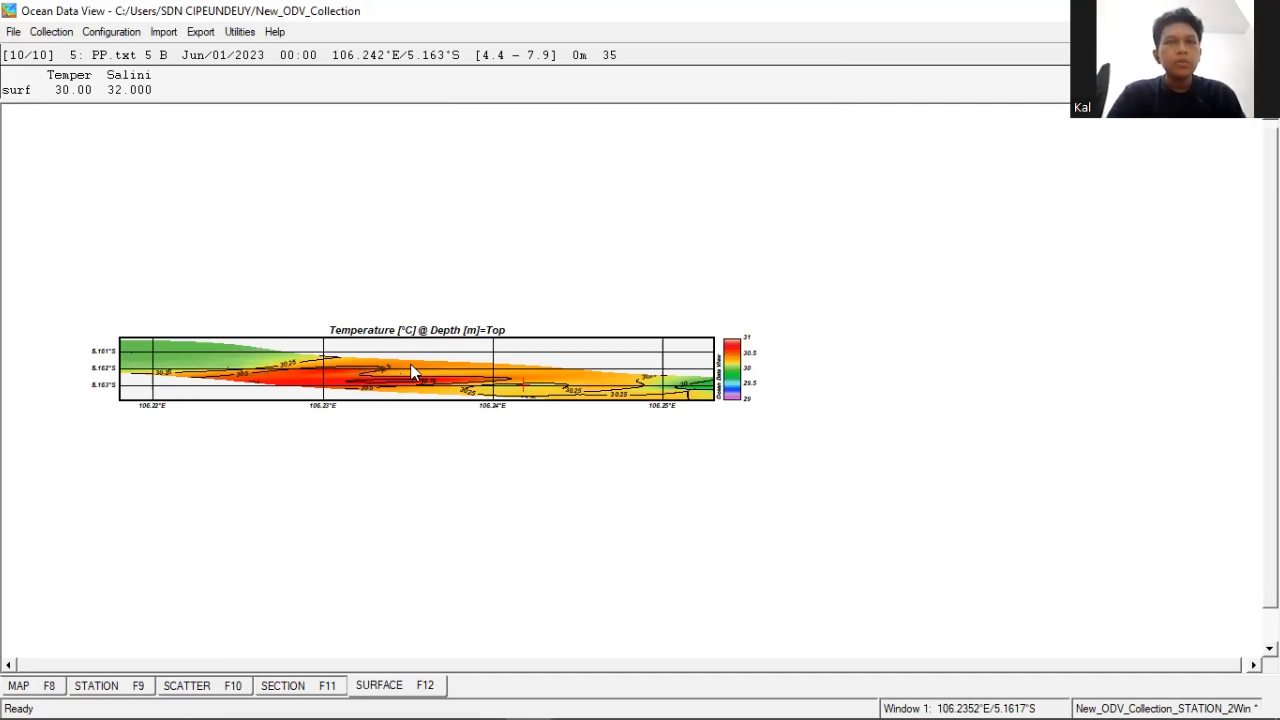
# - Auto-zoom out the surface temperature map and extend its latitude range to about 5.141°S–5.184°S
pyautogui.rightClick(443, 414)
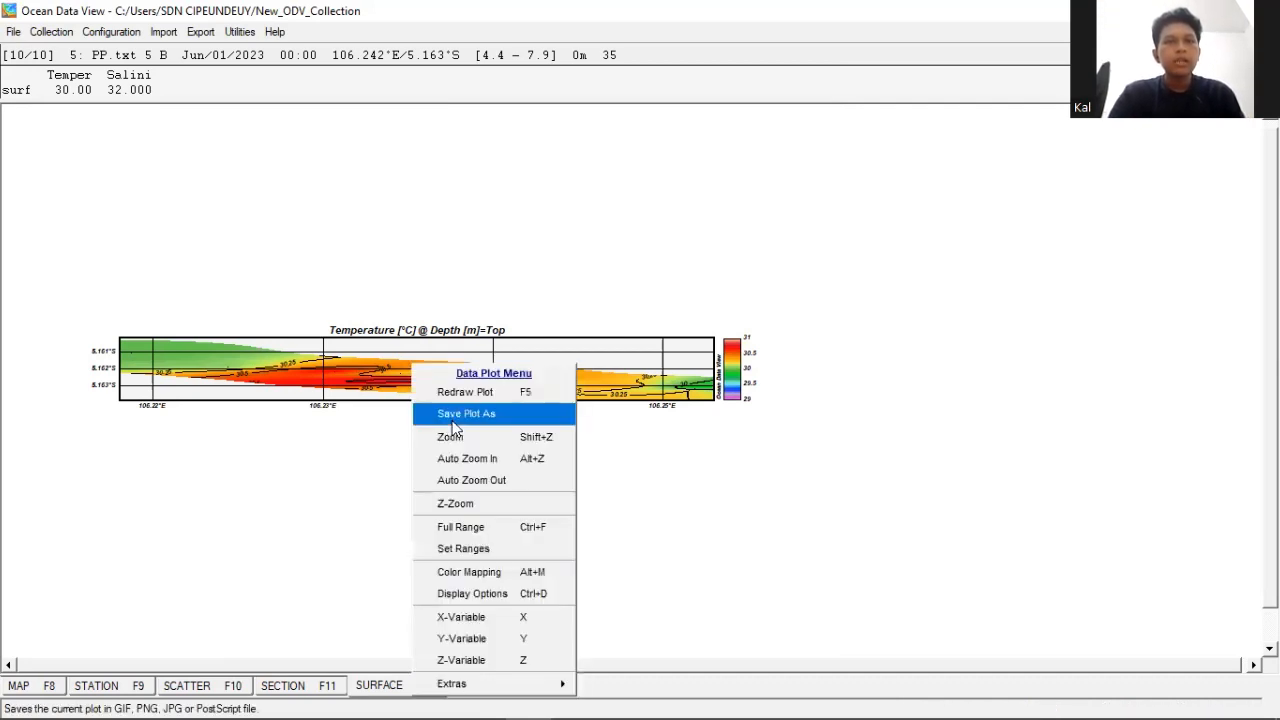
pyautogui.click(470, 481)
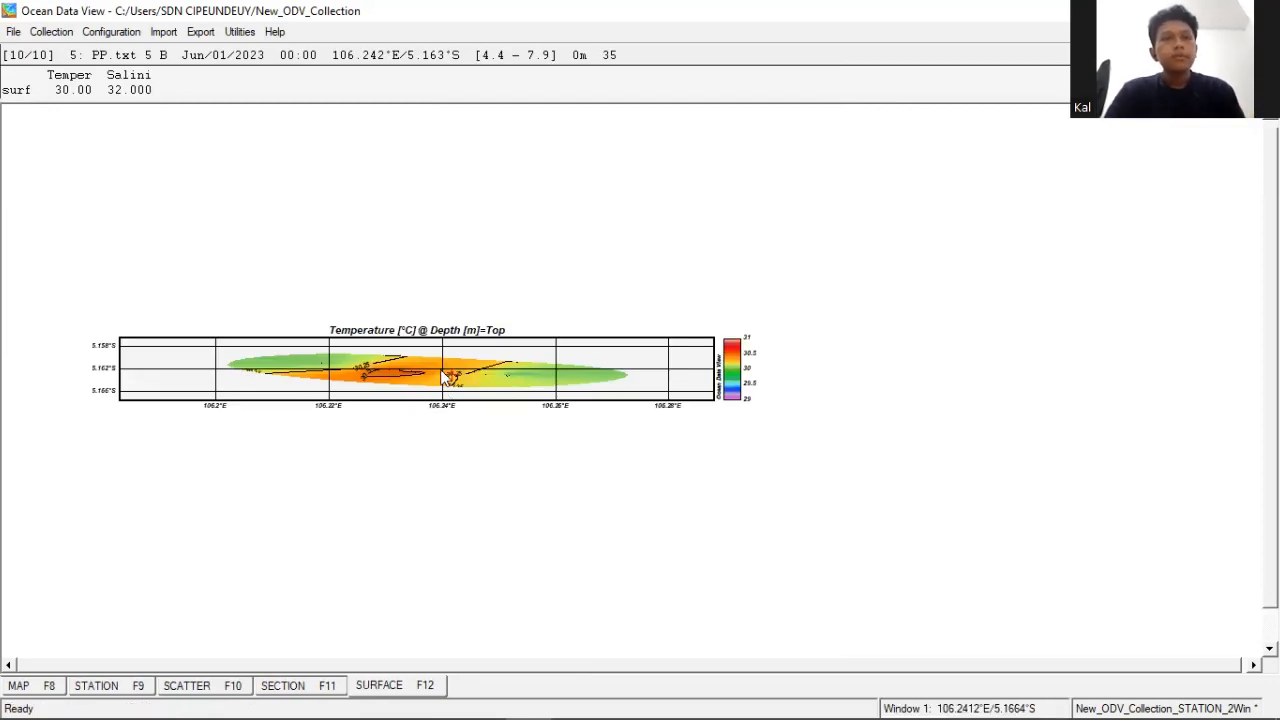
pyautogui.rightClick(497, 373)
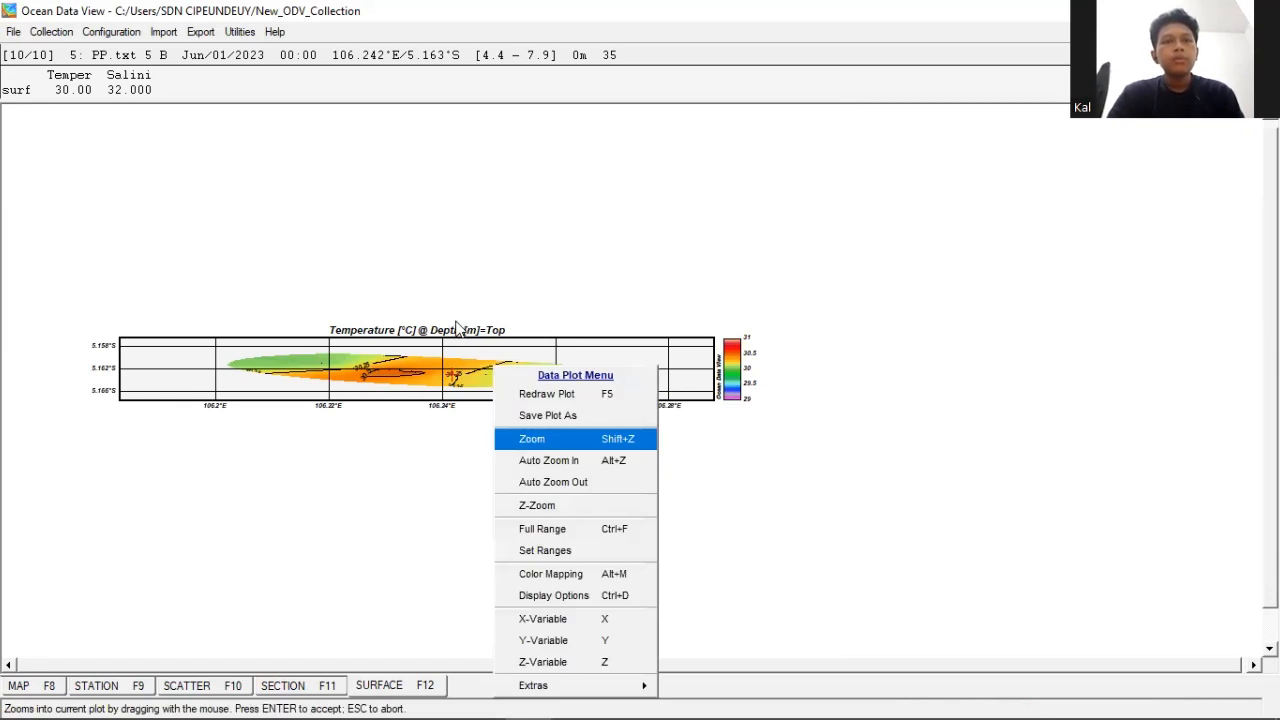
pyautogui.press('Return')
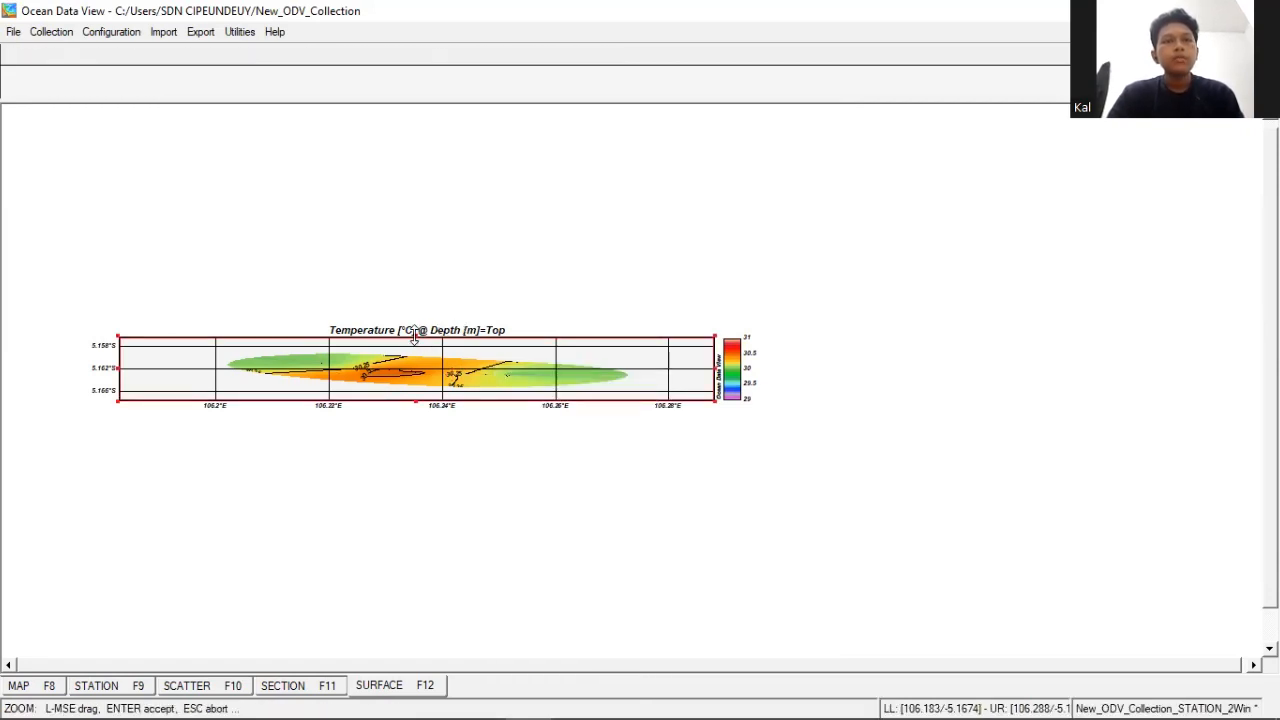
pyautogui.moveTo(414, 336); pyautogui.dragTo(423, 254)
pyautogui.moveTo(418, 398); pyautogui.dragTo(429, 491)
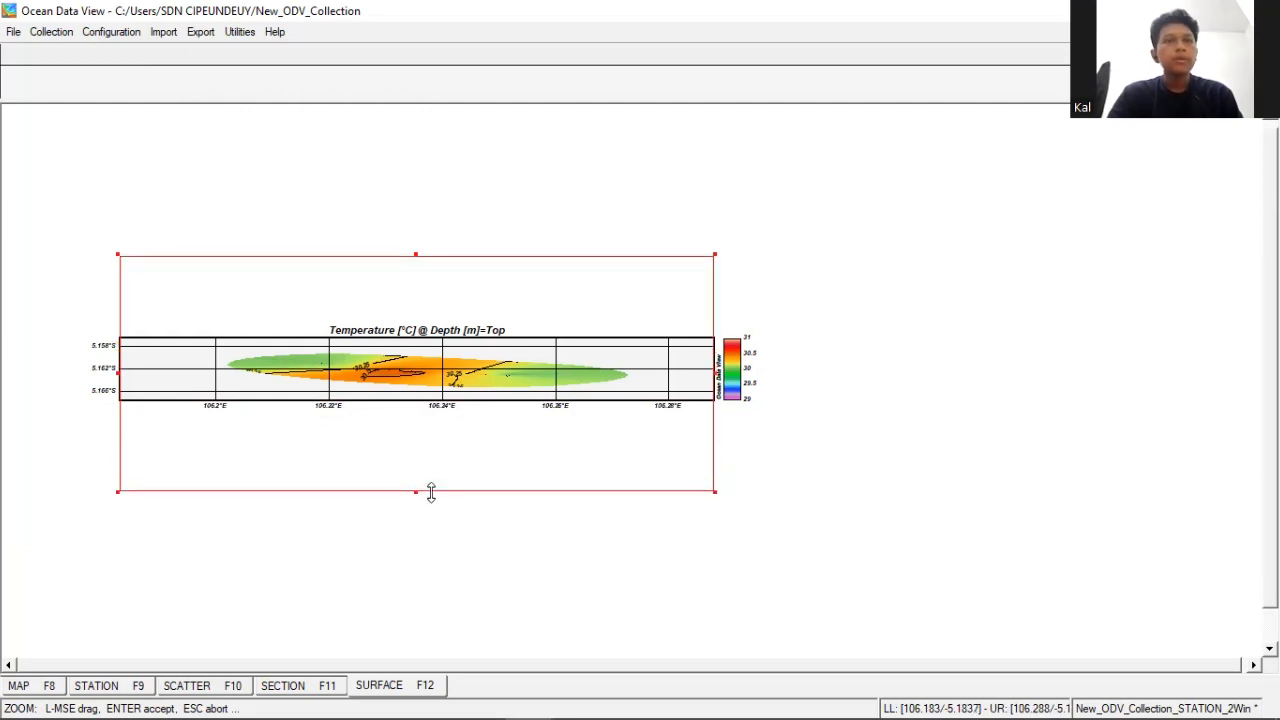
pyautogui.moveTo(421, 254); pyautogui.dragTo(419, 249)
pyautogui.press('Return')
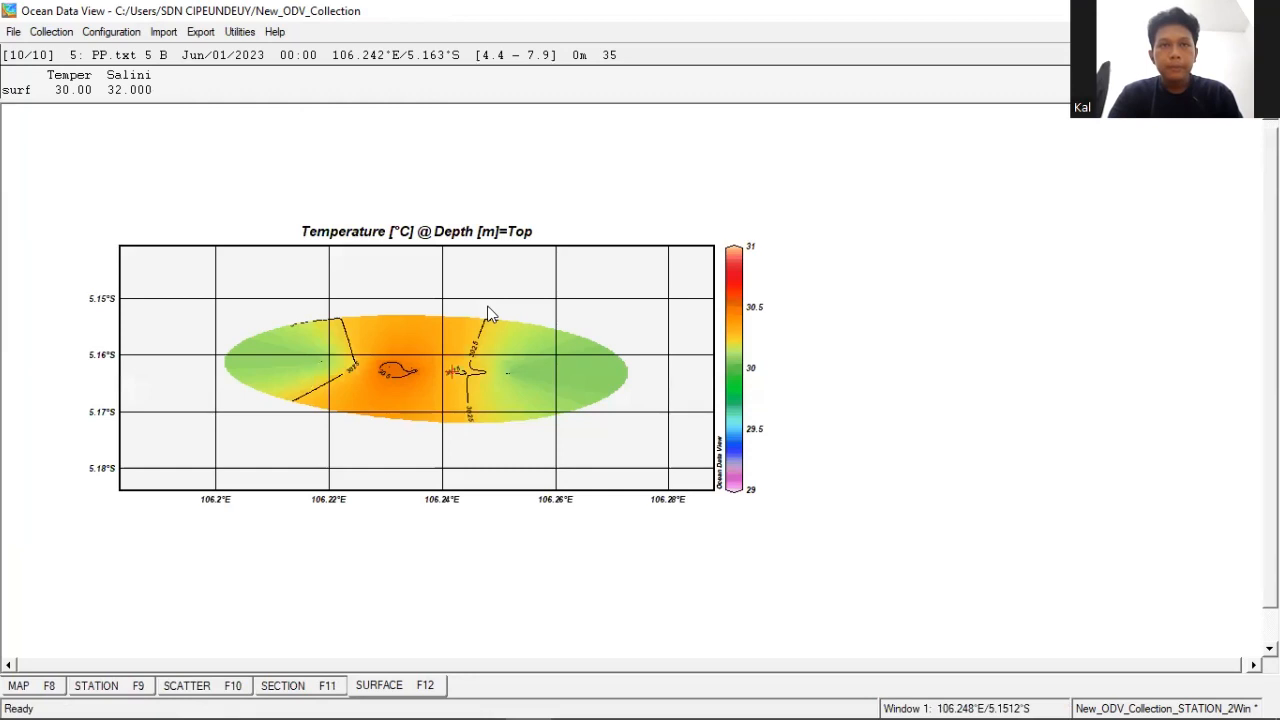
# - Zoom the surface temperature map in to about 106.2–106.274°E and 5.15–5.175°S around the gridded field
pyautogui.rightClick(449, 354)
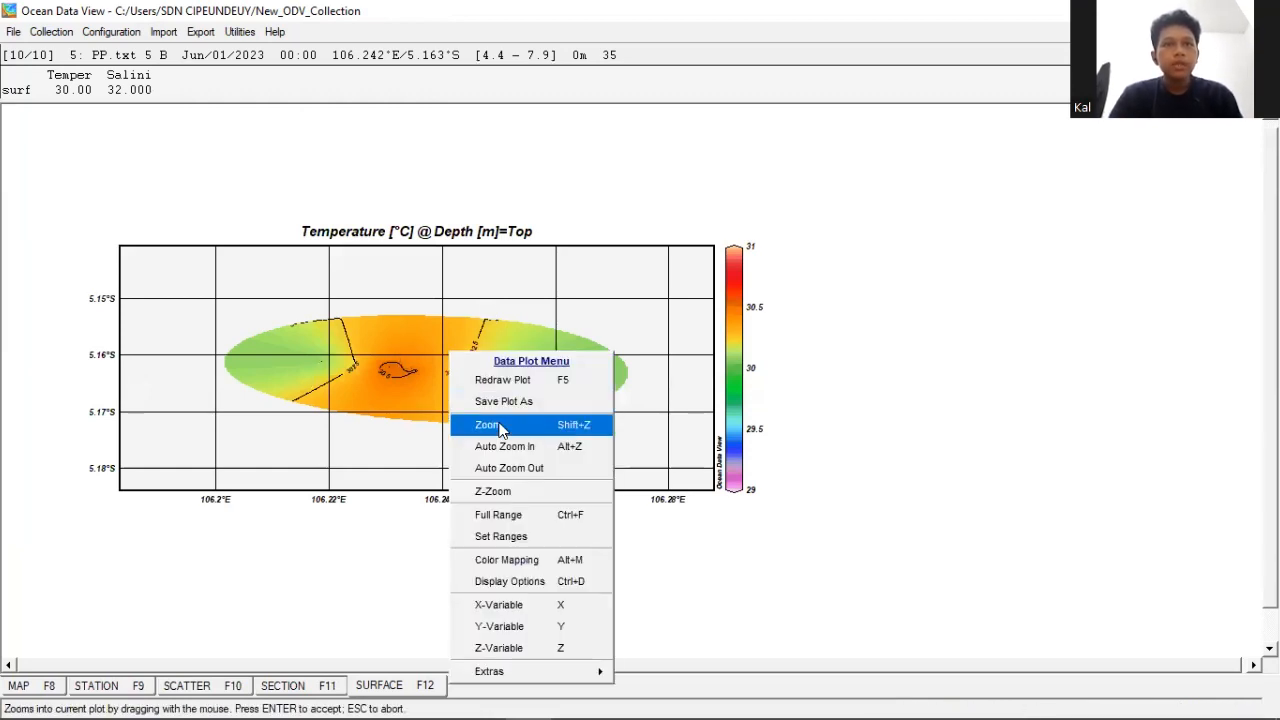
pyautogui.click(500, 430)
pyautogui.moveTo(416, 246); pyautogui.dragTo(430, 305)
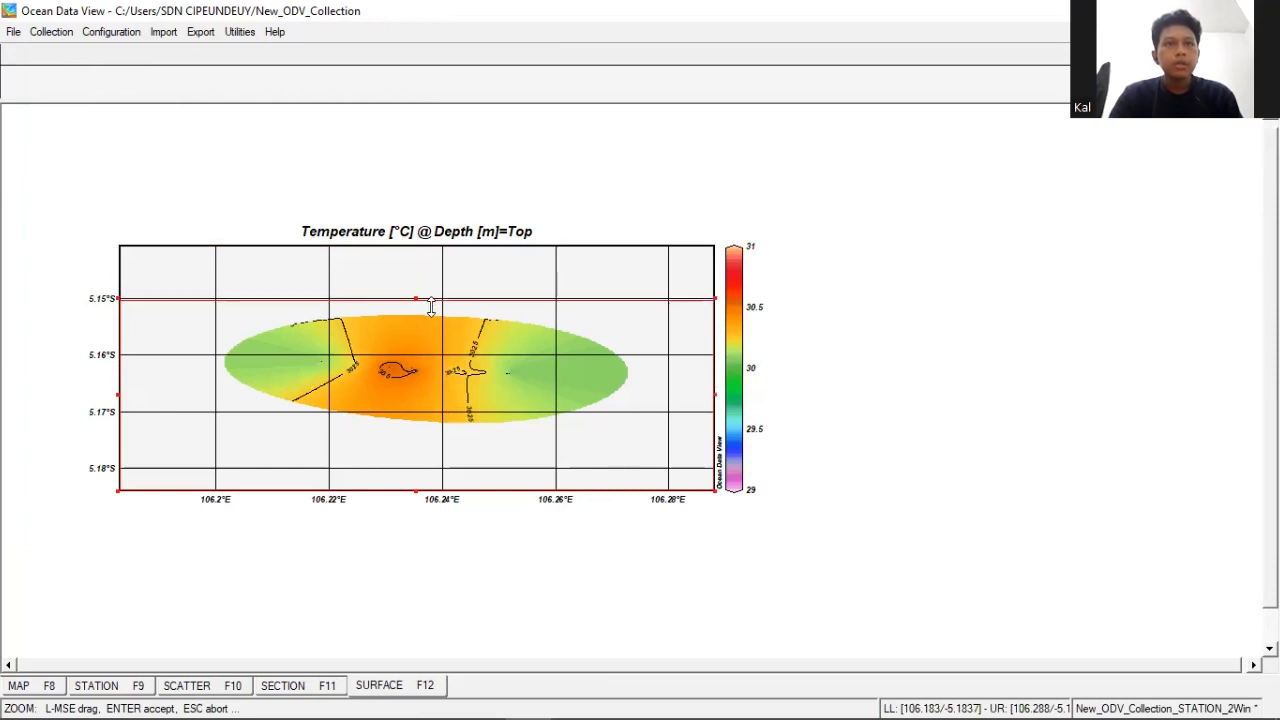
pyautogui.moveTo(423, 487); pyautogui.dragTo(433, 437)
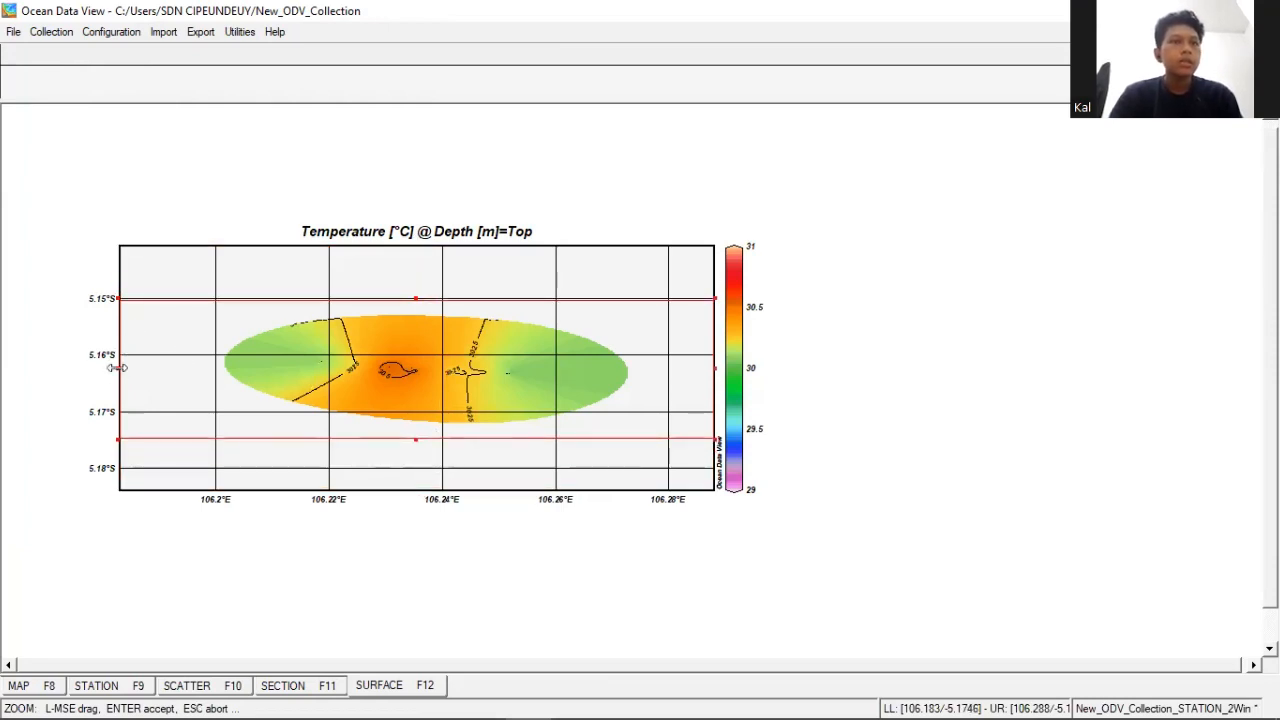
pyautogui.moveTo(117, 367); pyautogui.dragTo(212, 373)
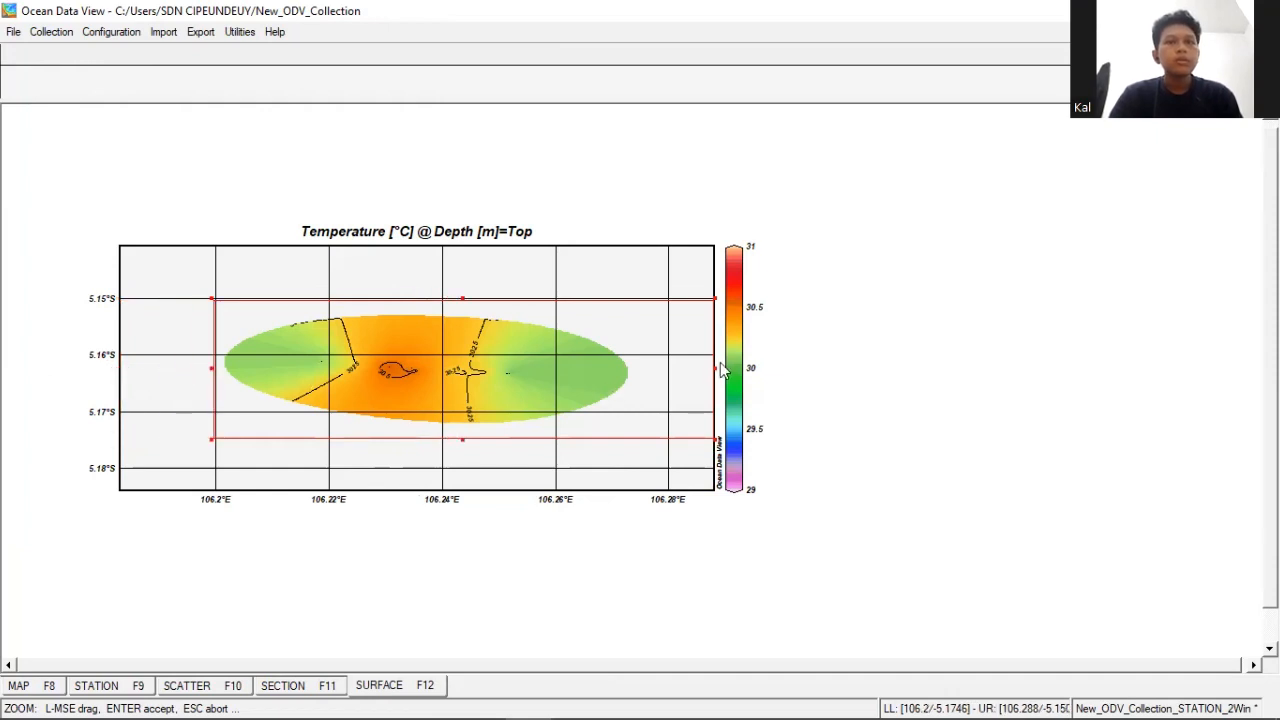
pyautogui.moveTo(715, 369); pyautogui.dragTo(635, 369)
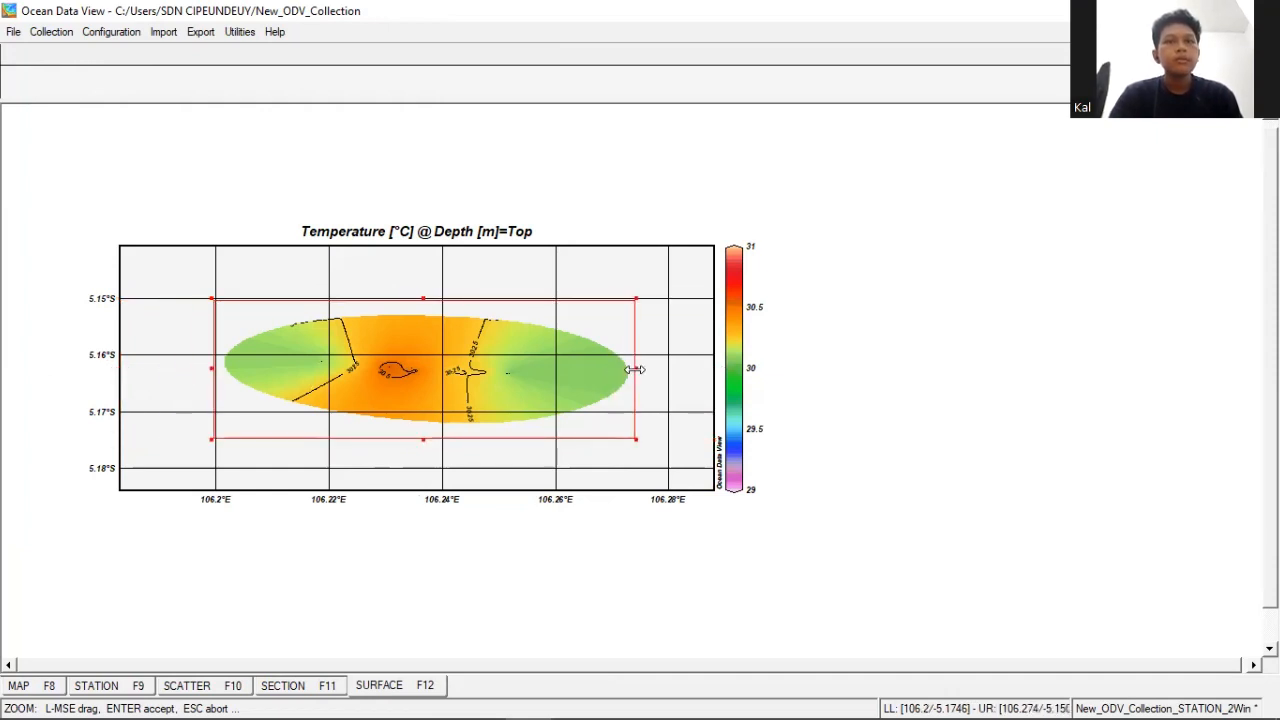
pyautogui.press('Return')
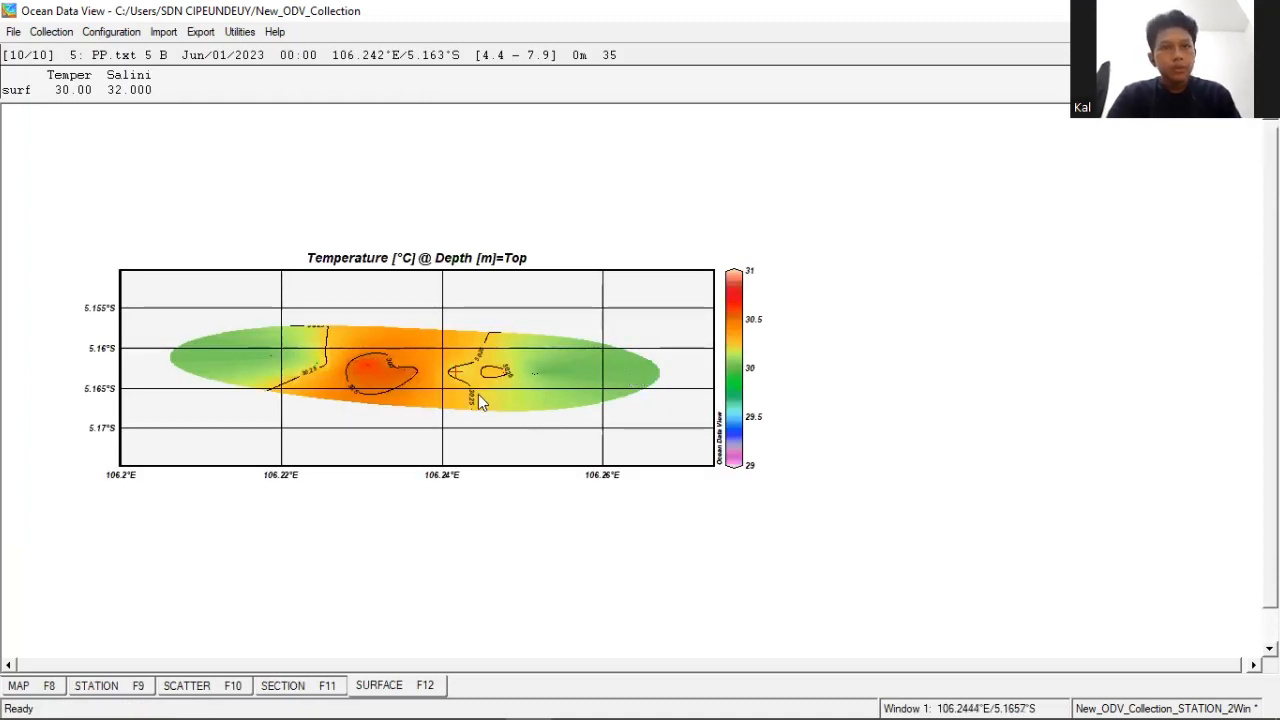
# - Tighten the surface temperature map's zoom to about 106.205–106.268°E and 5.157–5.169°S
pyautogui.rightClick(527, 134)
pyautogui.click(527, 134)
pyautogui.moveTo(120, 365); pyautogui.dragTo(161, 366)
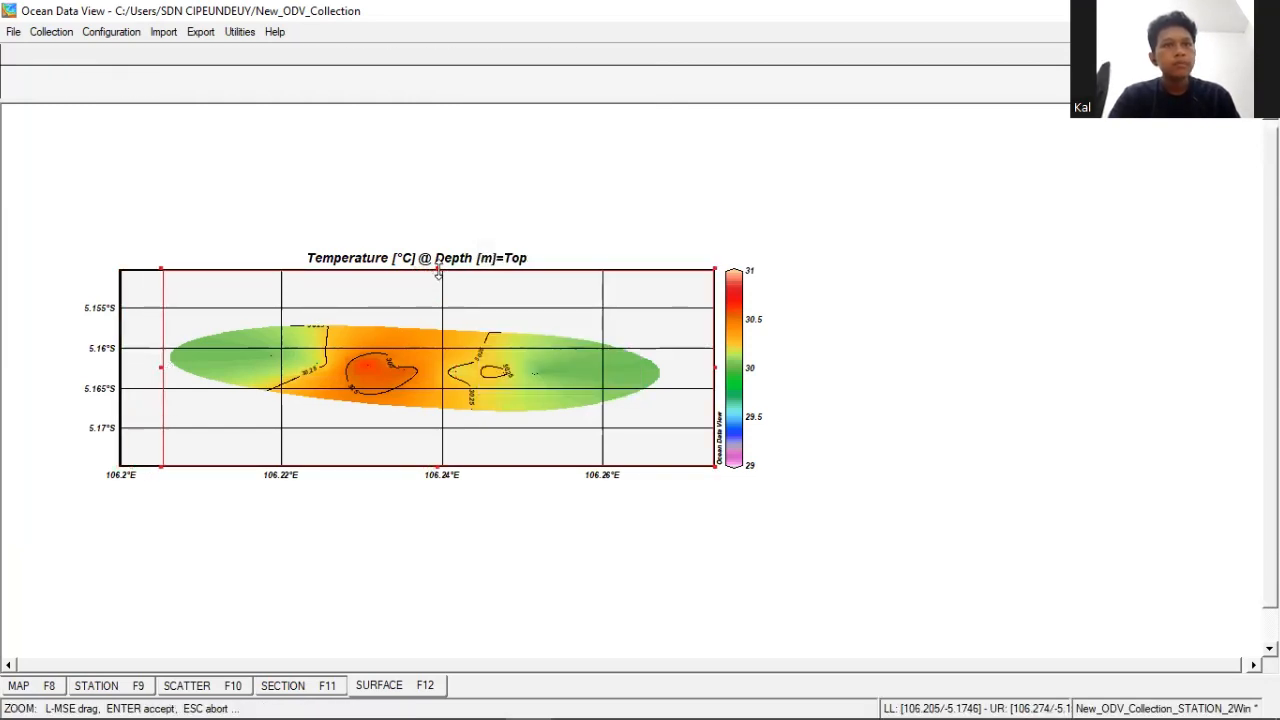
pyautogui.moveTo(436, 273); pyautogui.dragTo(449, 328)
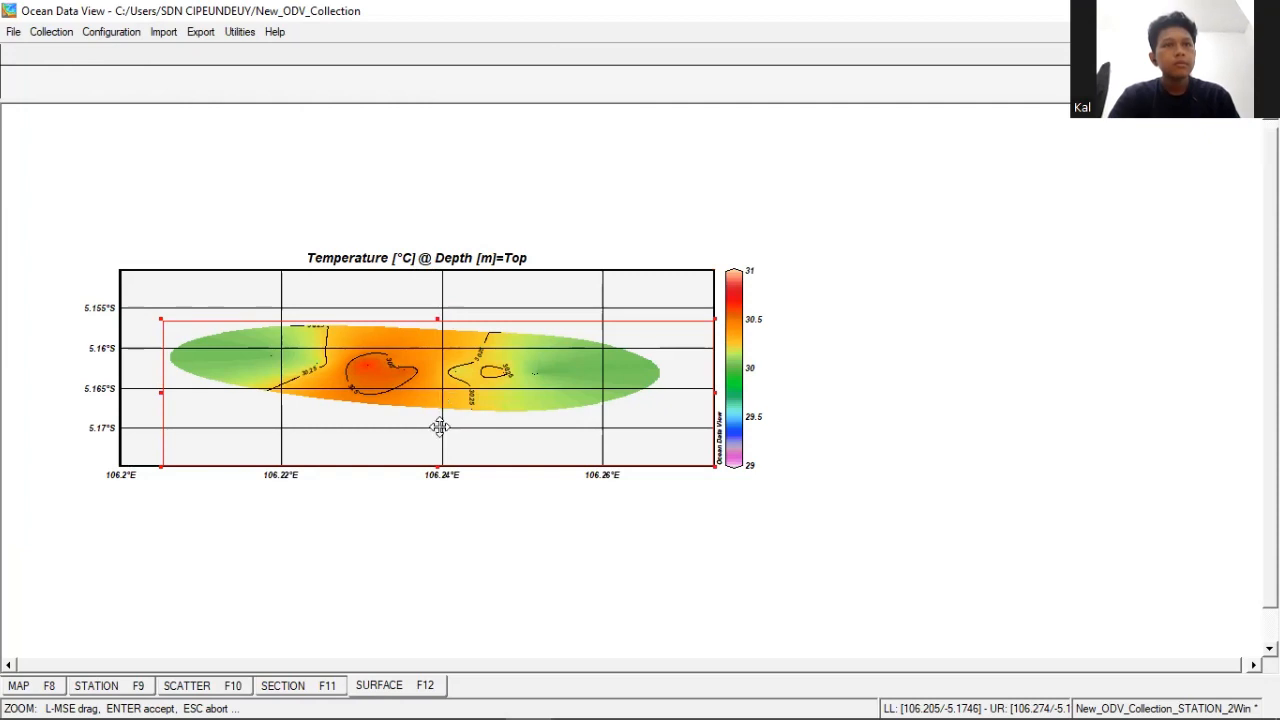
pyautogui.moveTo(443, 462); pyautogui.dragTo(443, 421)
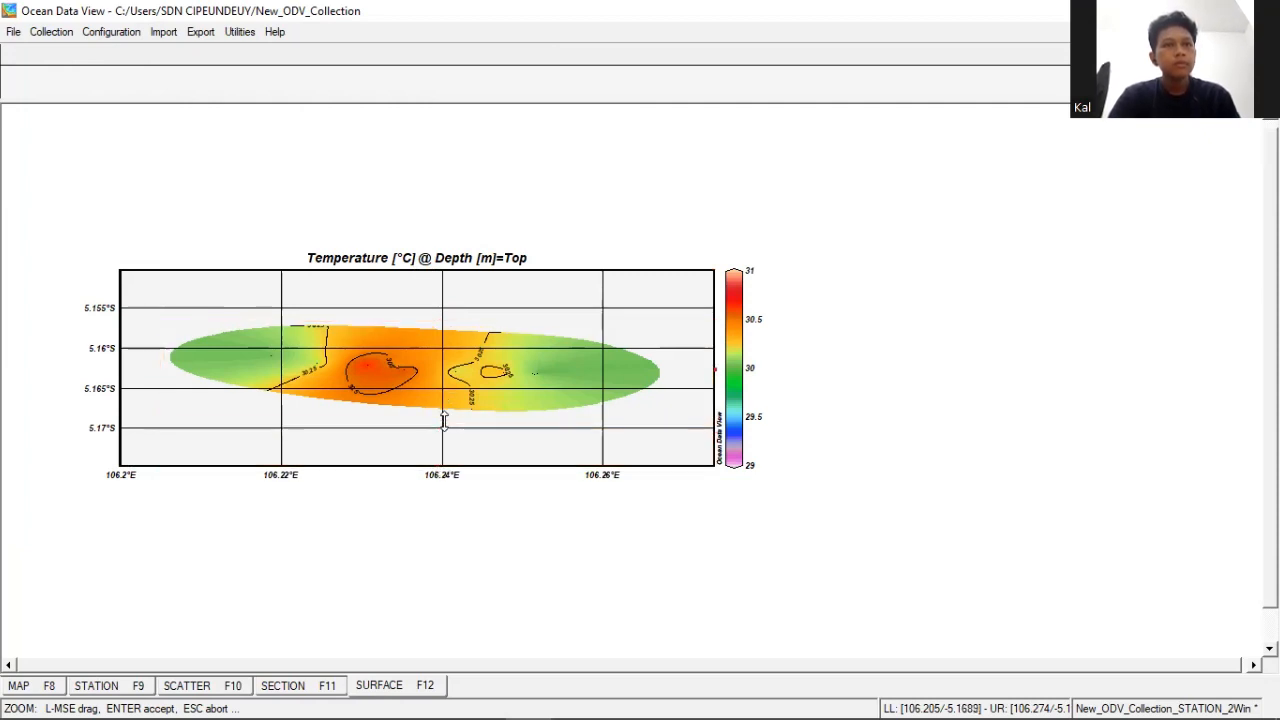
pyautogui.moveTo(714, 370); pyautogui.dragTo(664, 378)
pyautogui.press('Return')
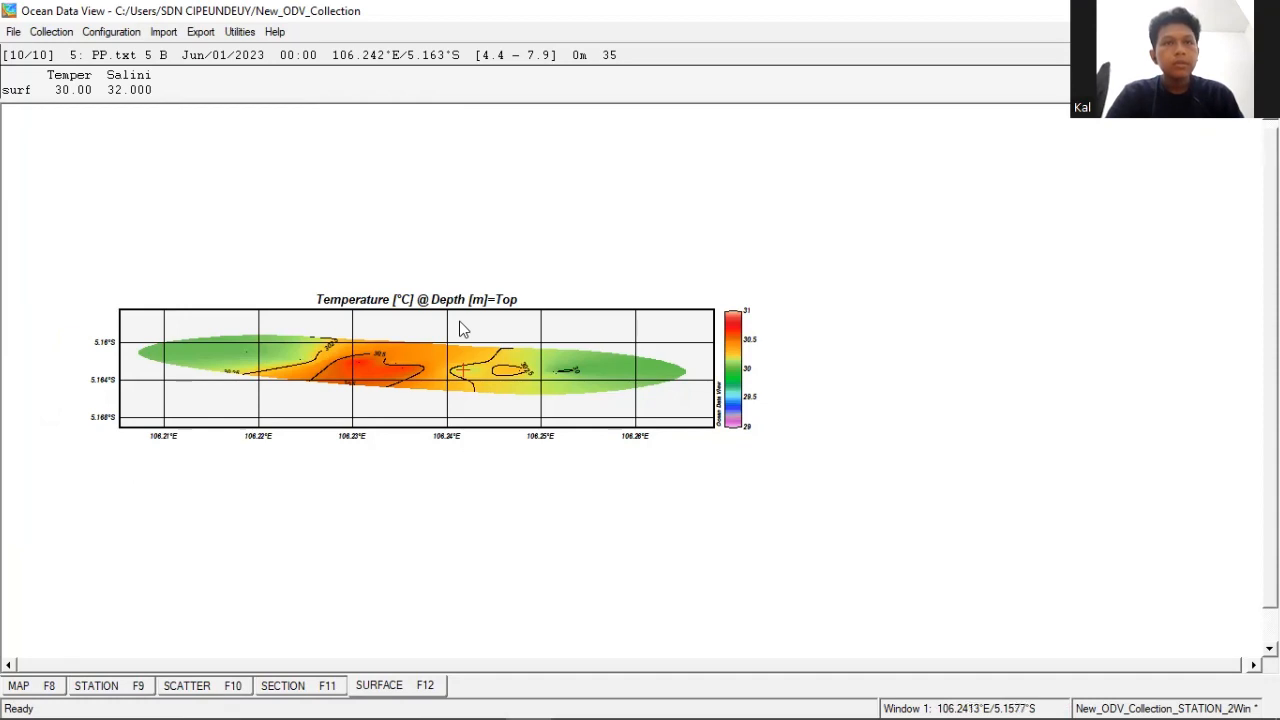
# - Widen the surface temperature map's latitude range to about 5.153–5.173°S, leaving more room above and below the field
pyautogui.rightClick(495, 388)
pyautogui.click(497, 390)
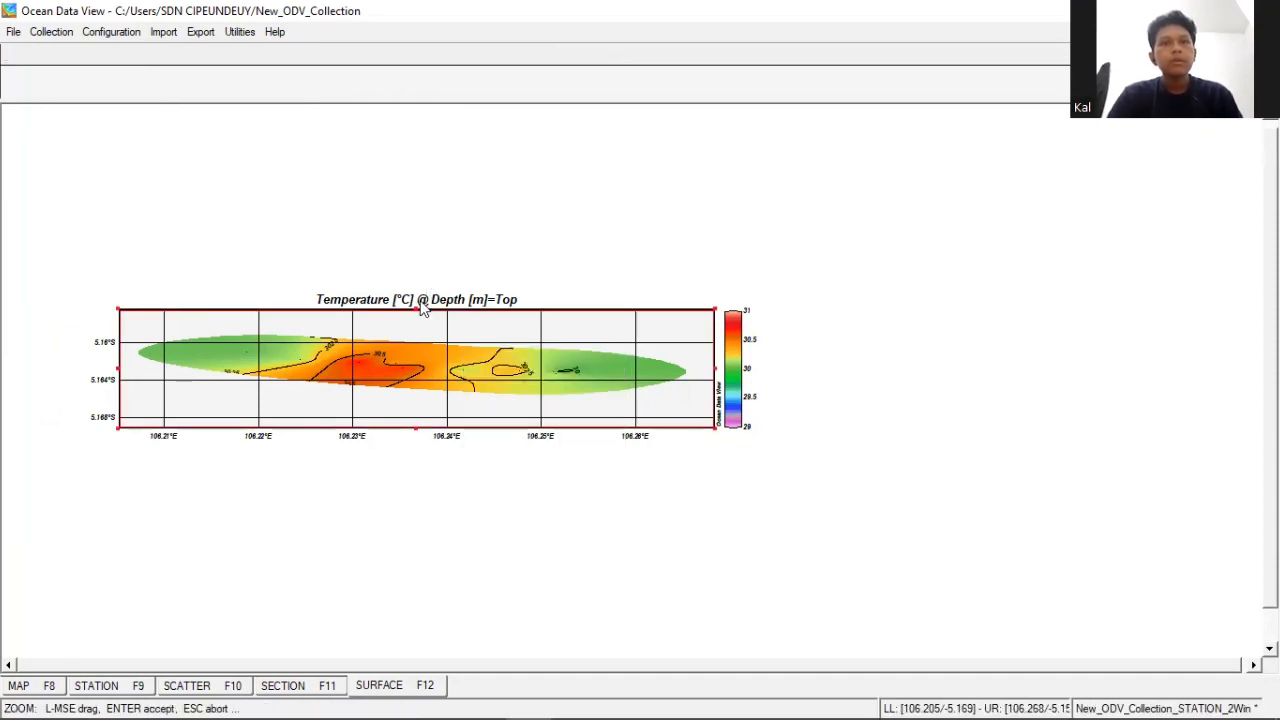
pyautogui.moveTo(418, 310); pyautogui.dragTo(418, 281)
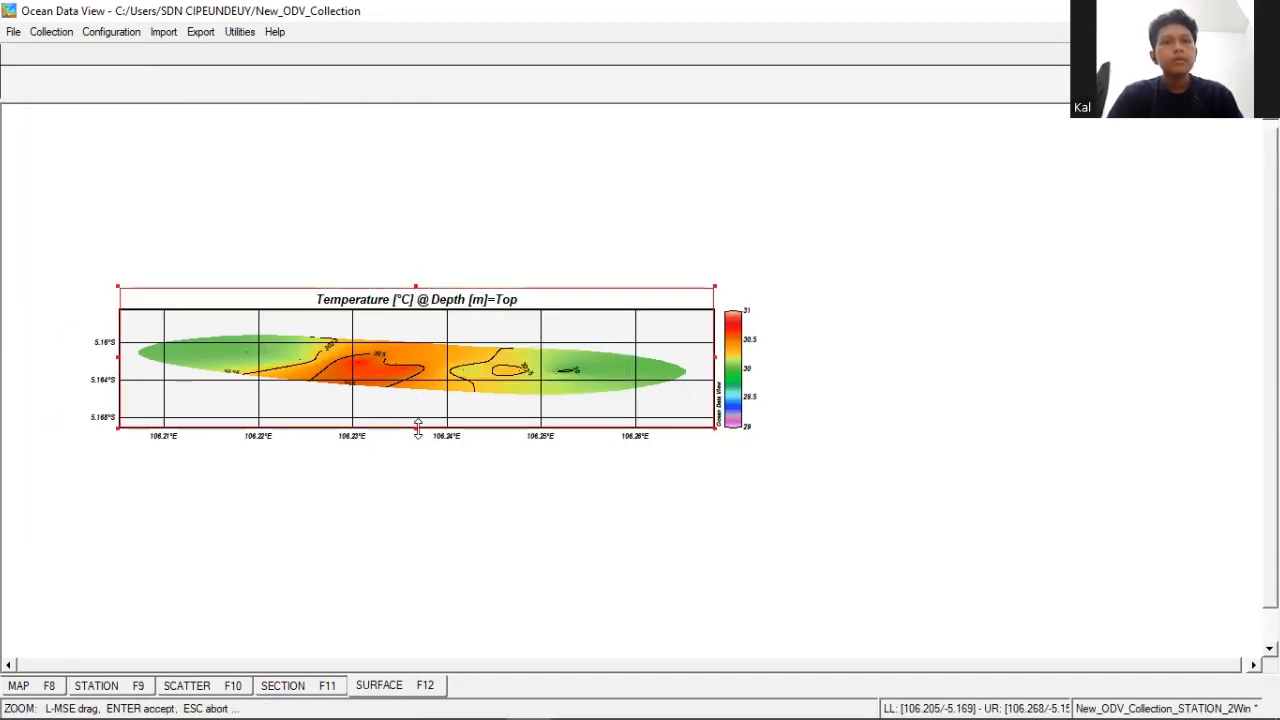
pyautogui.moveTo(418, 428); pyautogui.dragTo(418, 458)
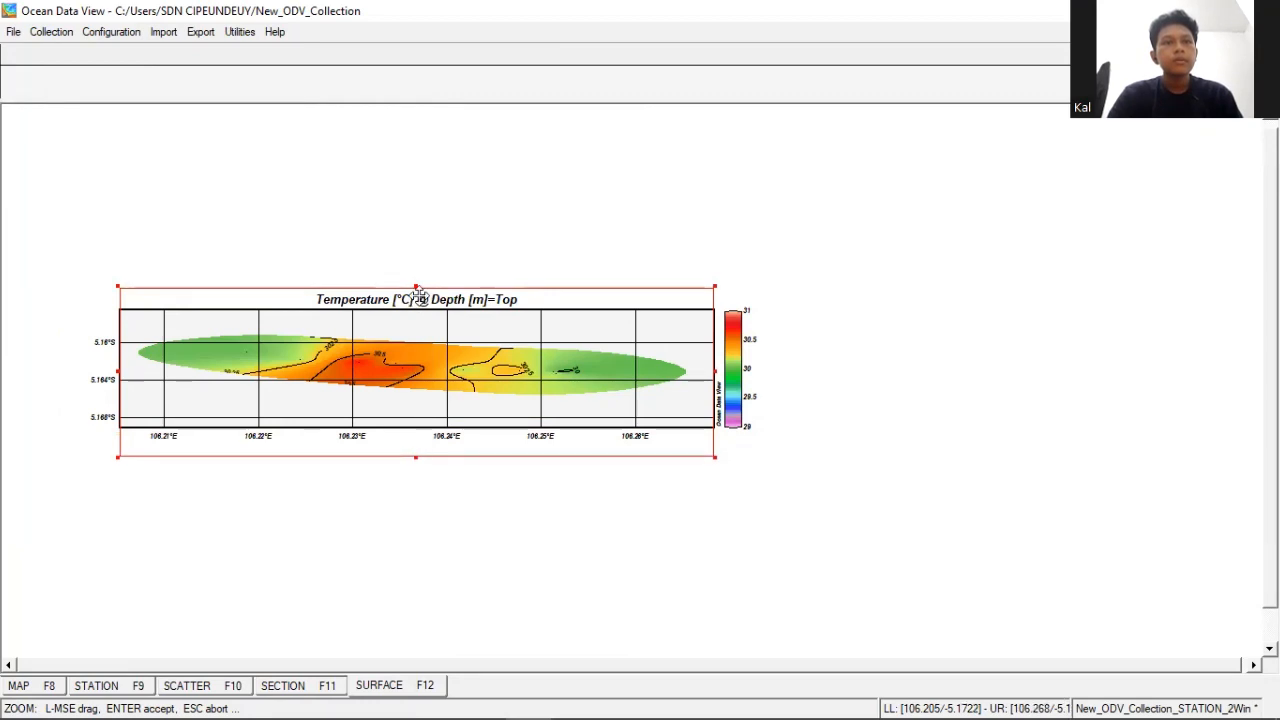
pyautogui.moveTo(417, 291); pyautogui.dragTo(417, 274)
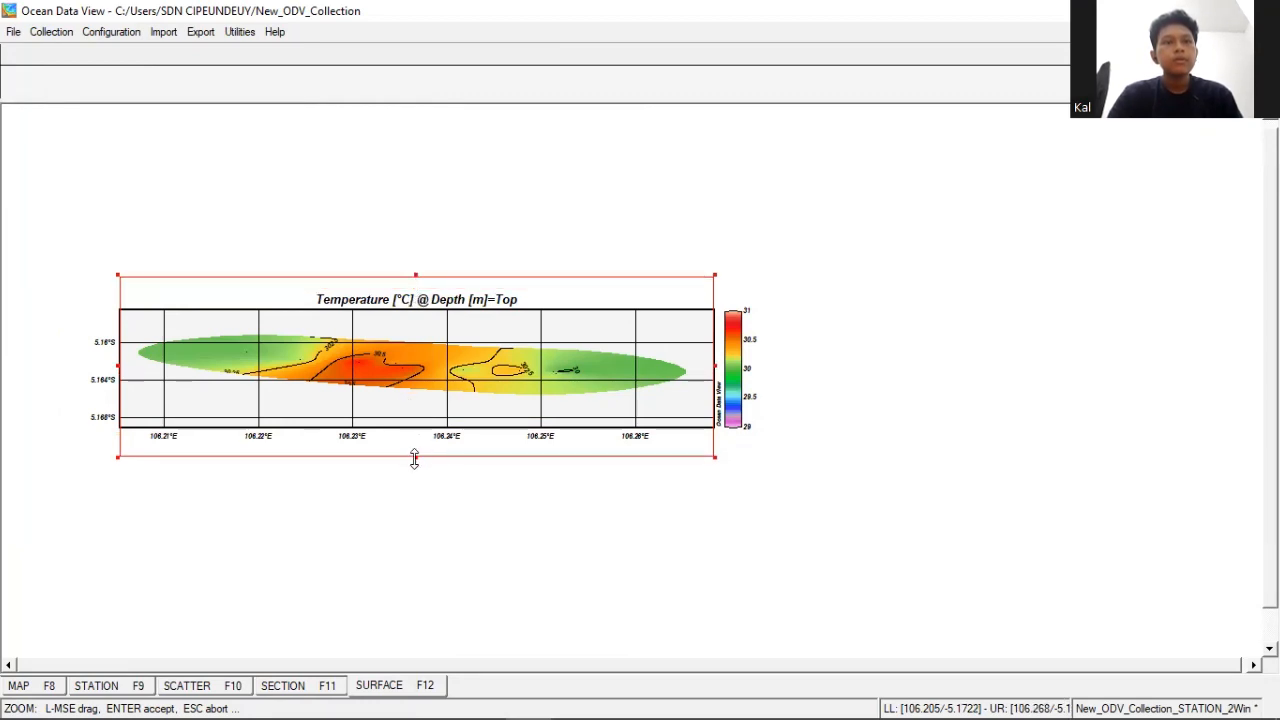
pyautogui.press('Return')
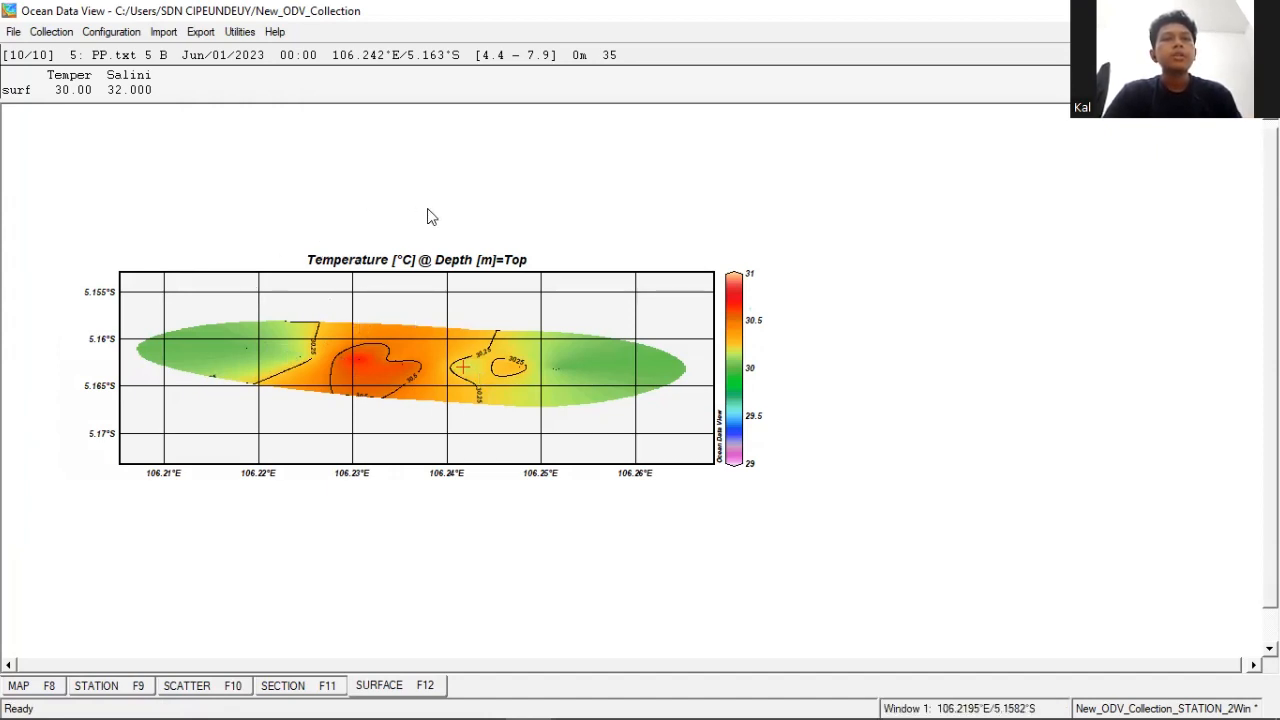
# - Change the surface map's Z-variable to Salinity [psu] @ Depth [m]=Top and set the plot to full range
pyautogui.rightClick(424, 332)
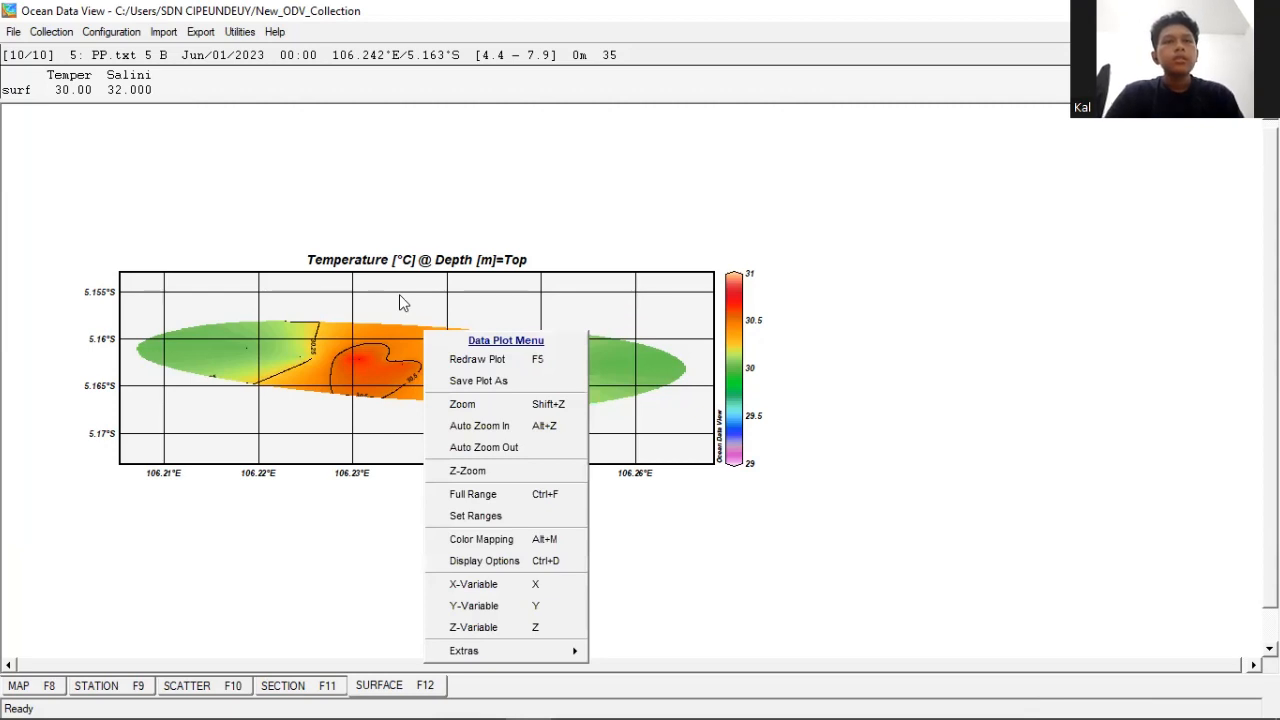
pyautogui.rightClick(399, 294)
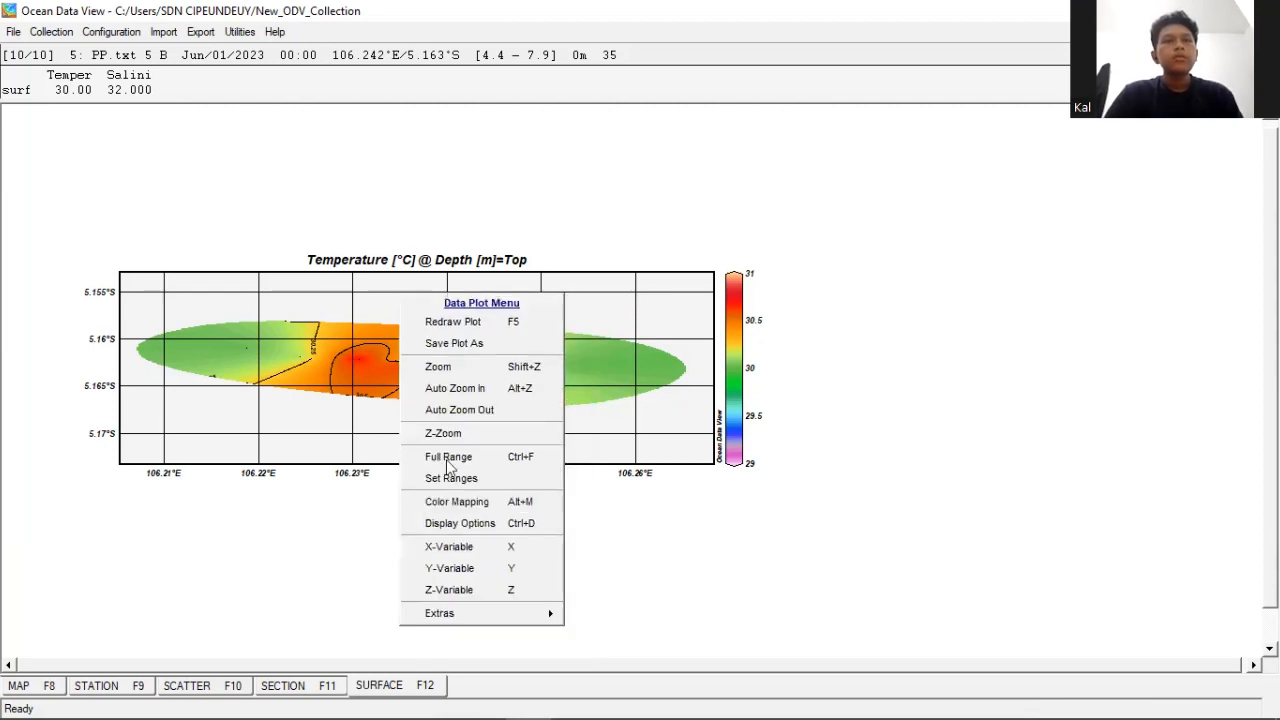
pyautogui.click(433, 593)
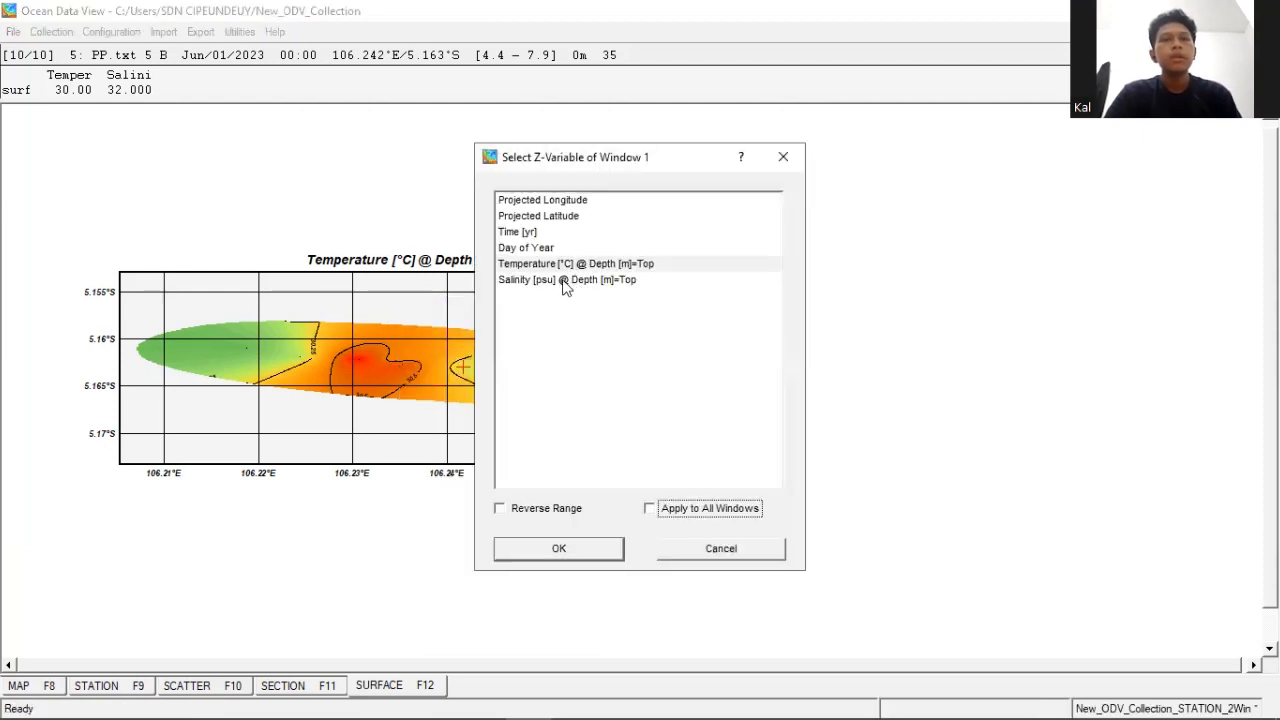
pyautogui.click(542, 282)
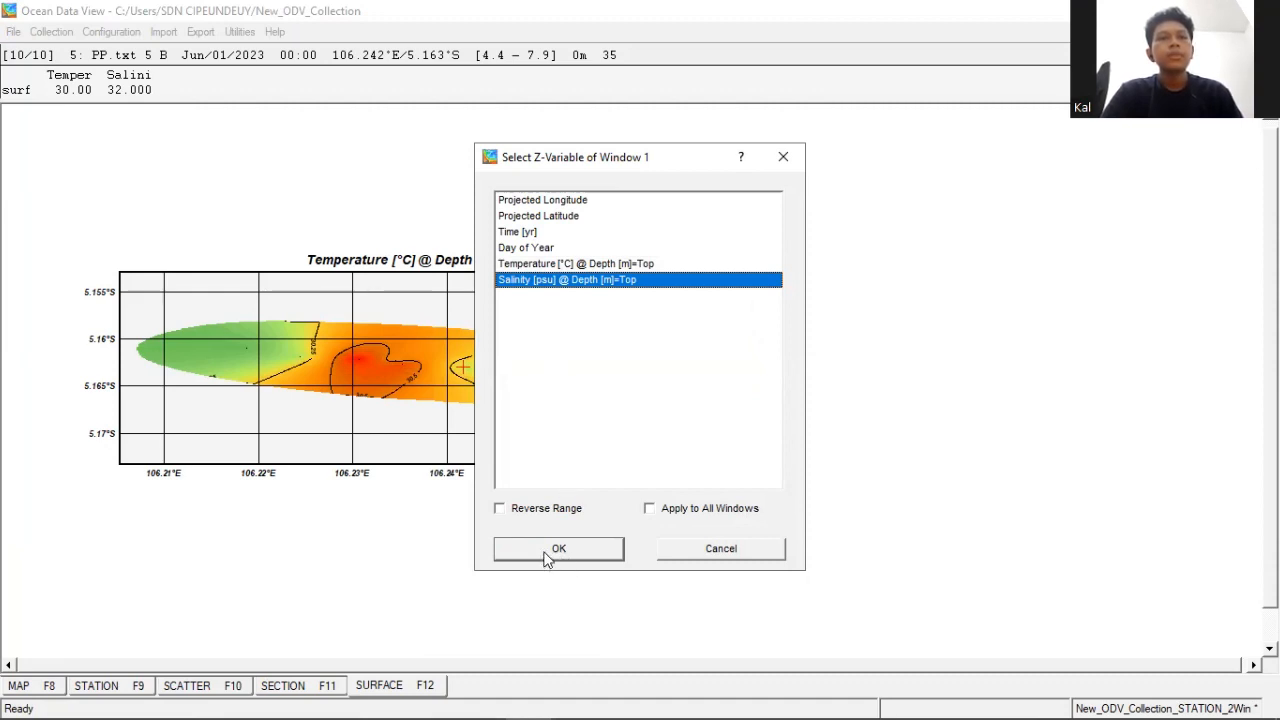
pyautogui.click(577, 557)
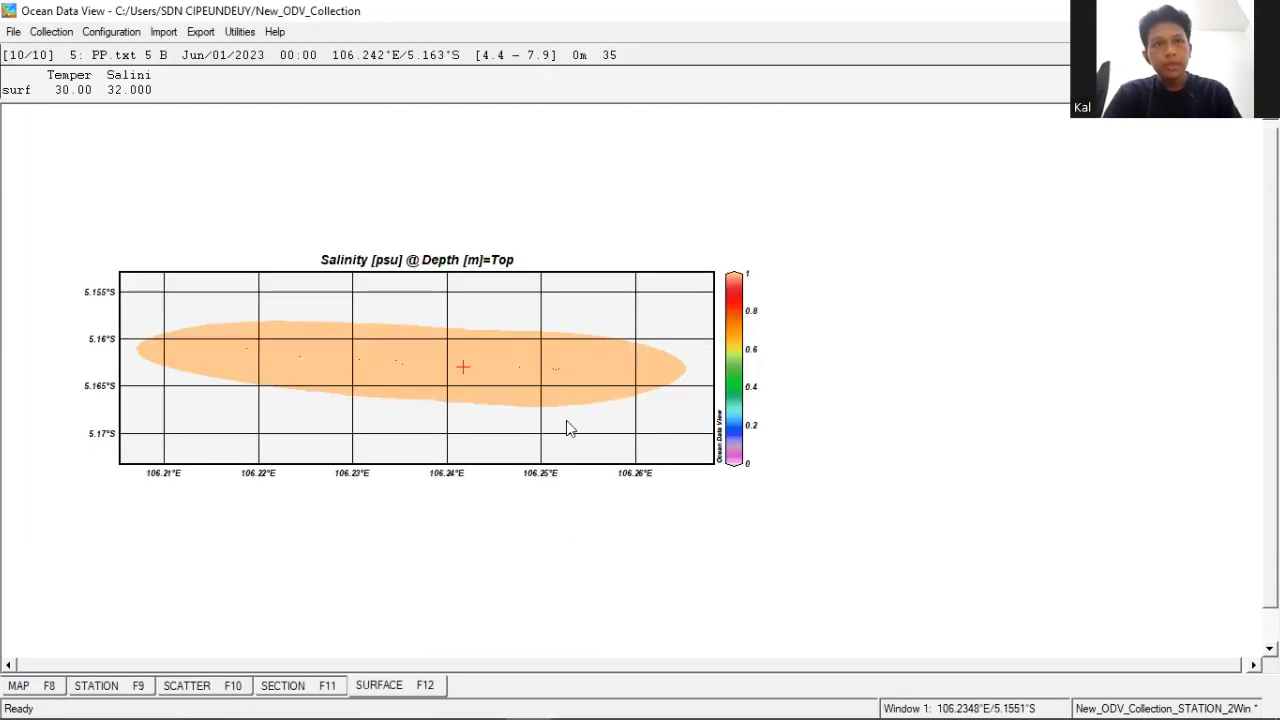
pyautogui.rightClick(474, 343)
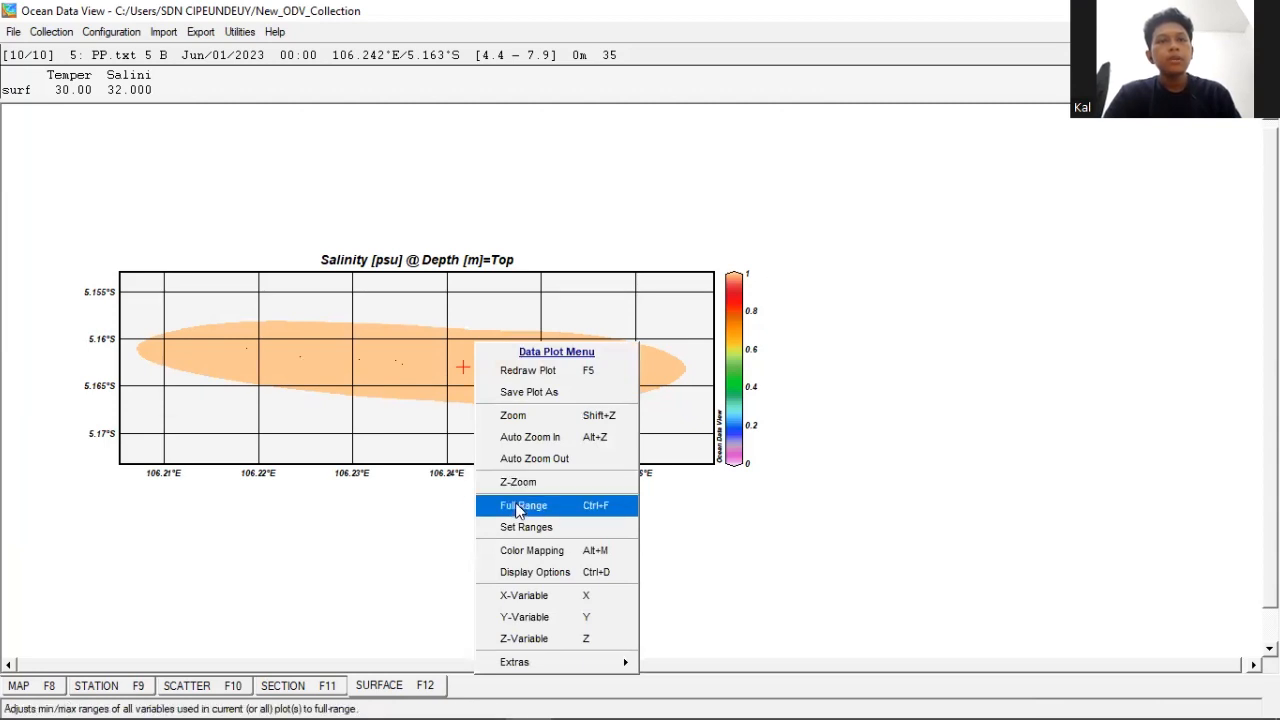
pyautogui.click(519, 507)
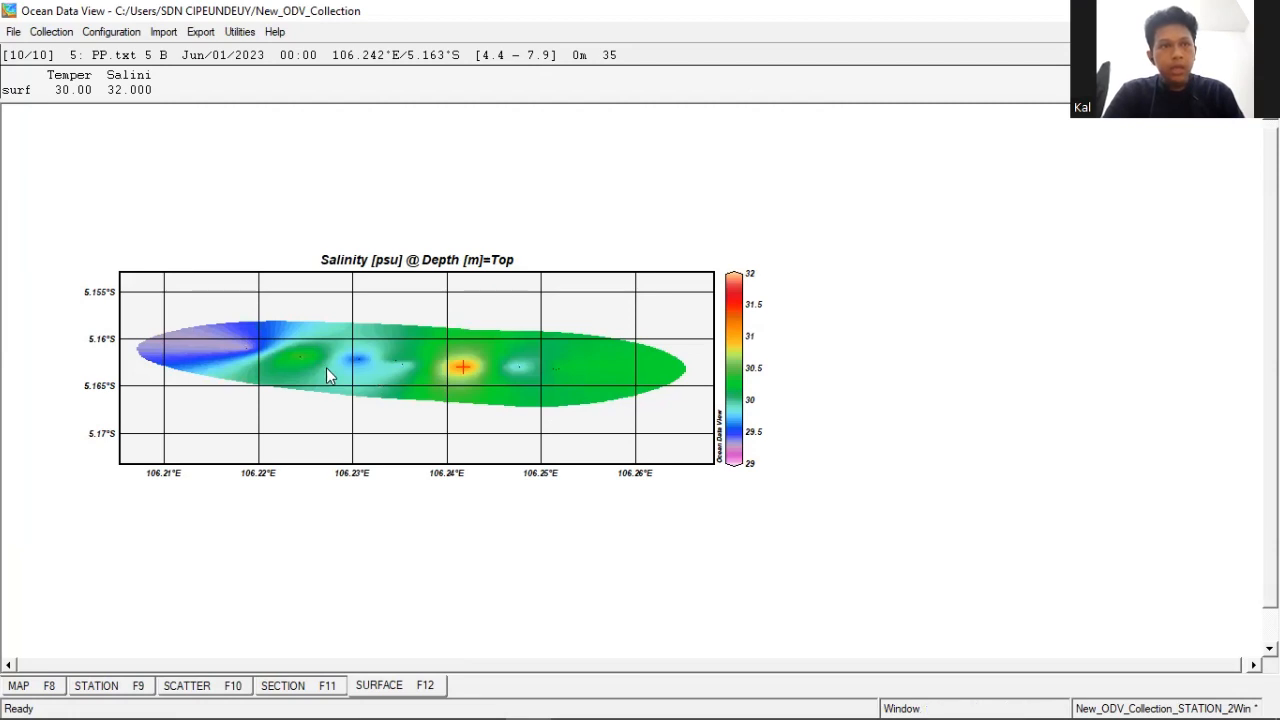
# - Add contour lines from 29 to 32 at 0.25 increments to the surface salinity map and apply the display options
pyautogui.rightClick(478, 345)
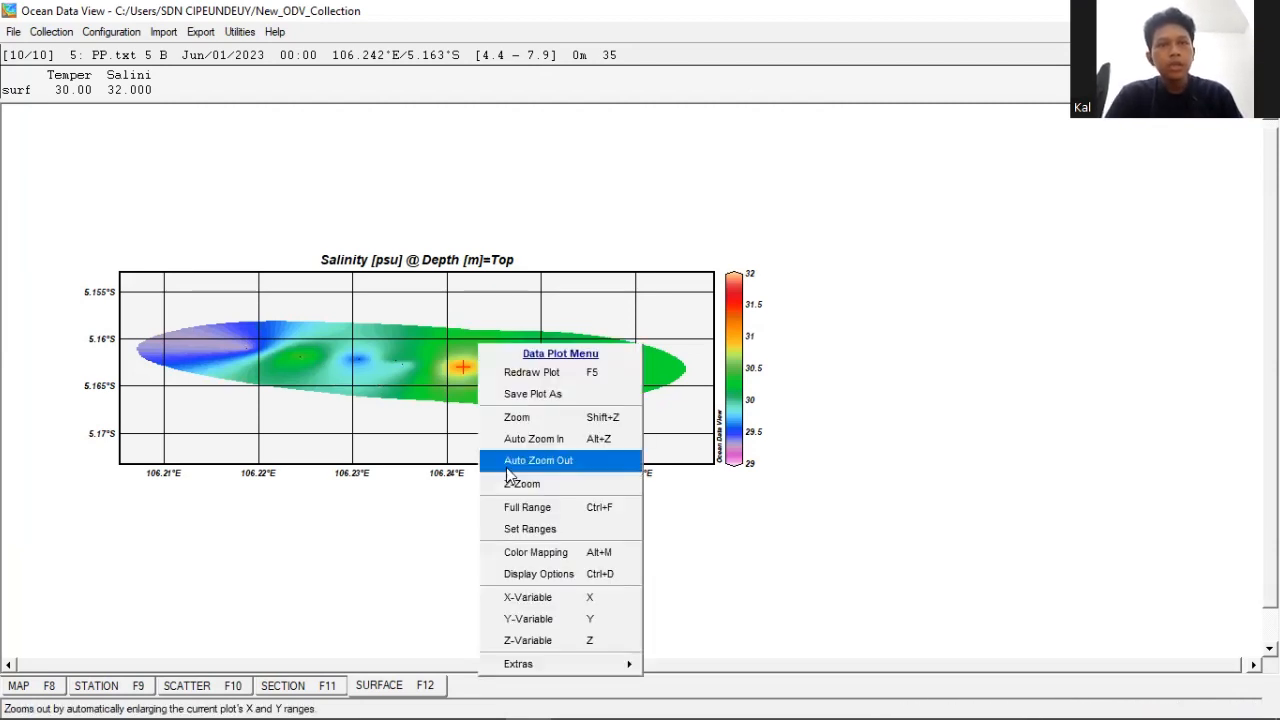
pyautogui.click(509, 578)
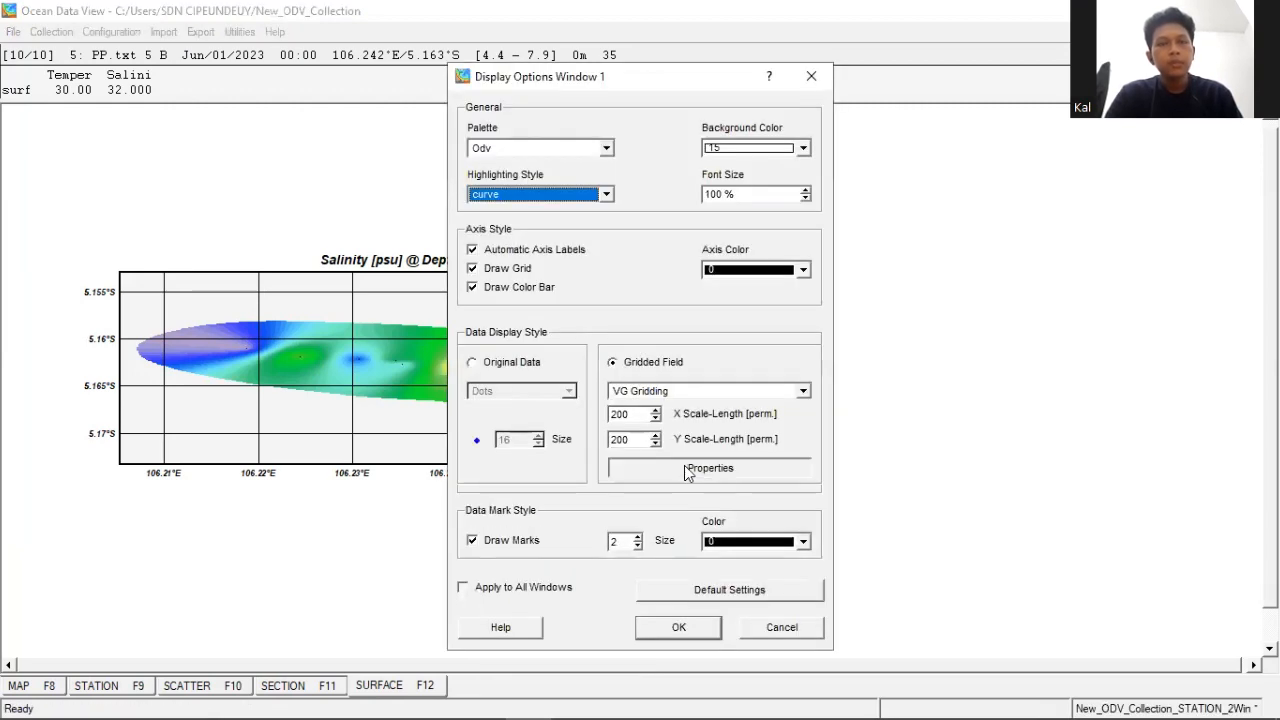
pyautogui.click(684, 465)
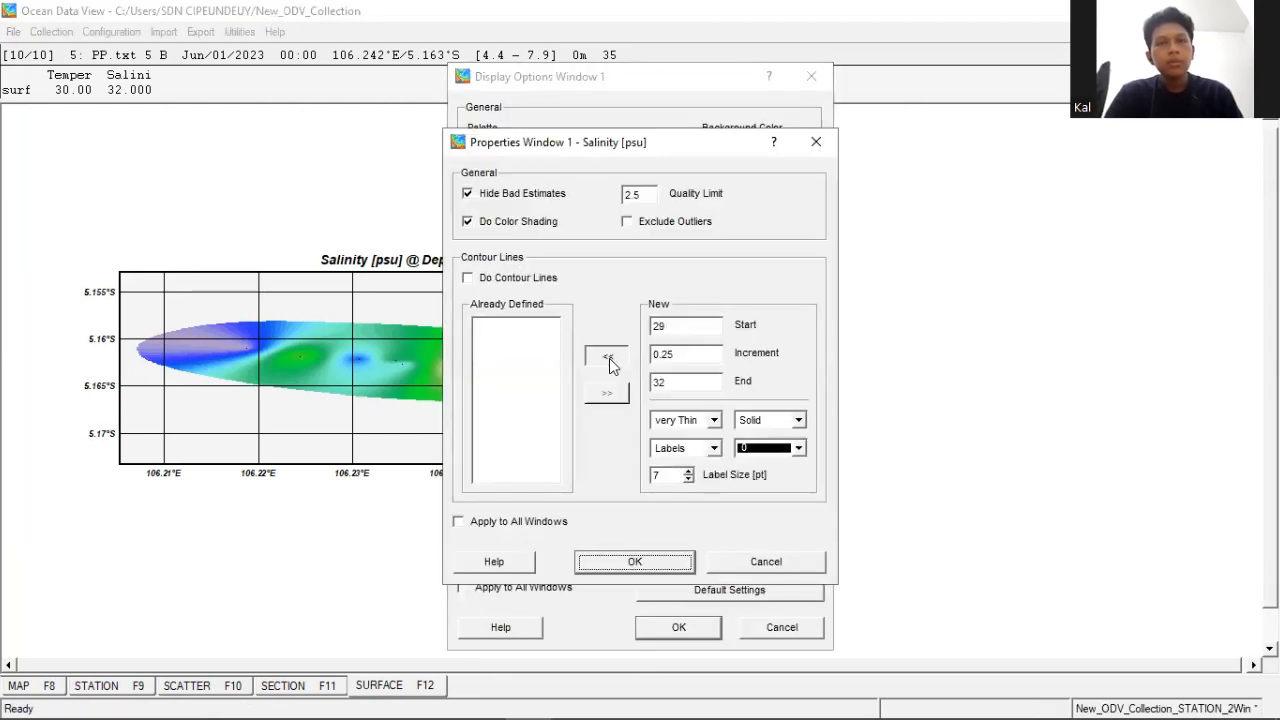
pyautogui.click(636, 563)
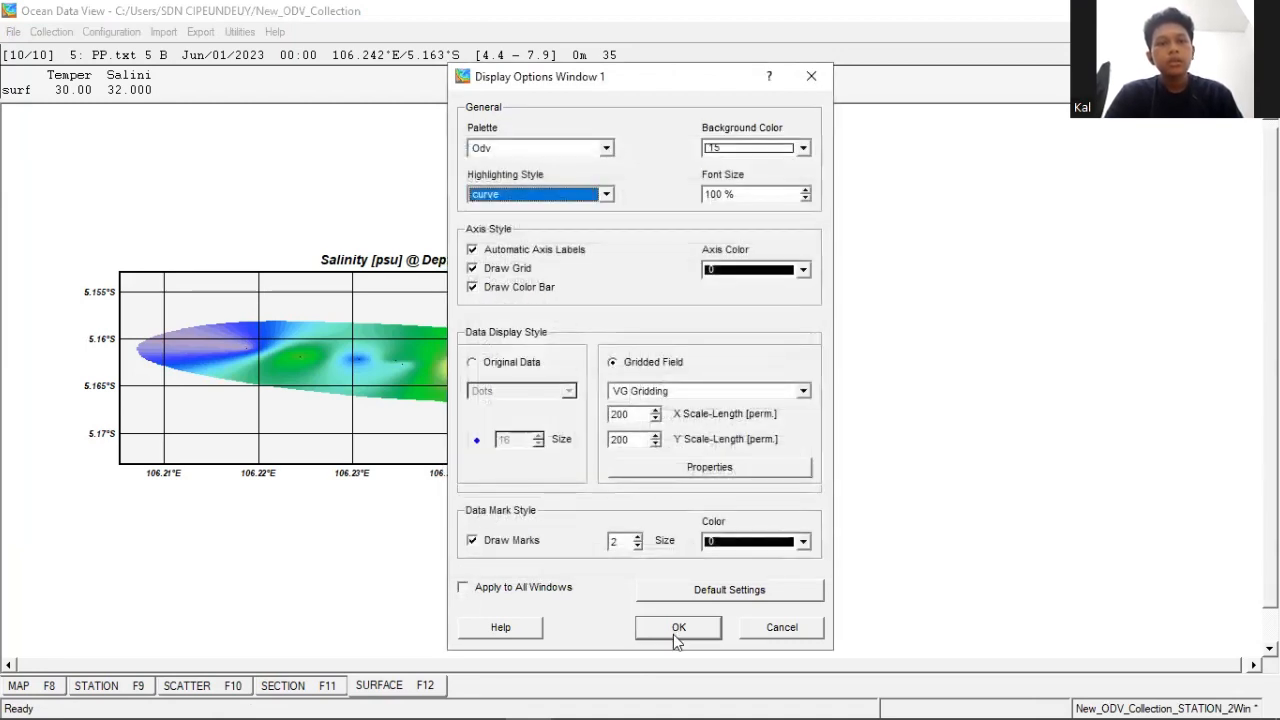
pyautogui.click(662, 624)
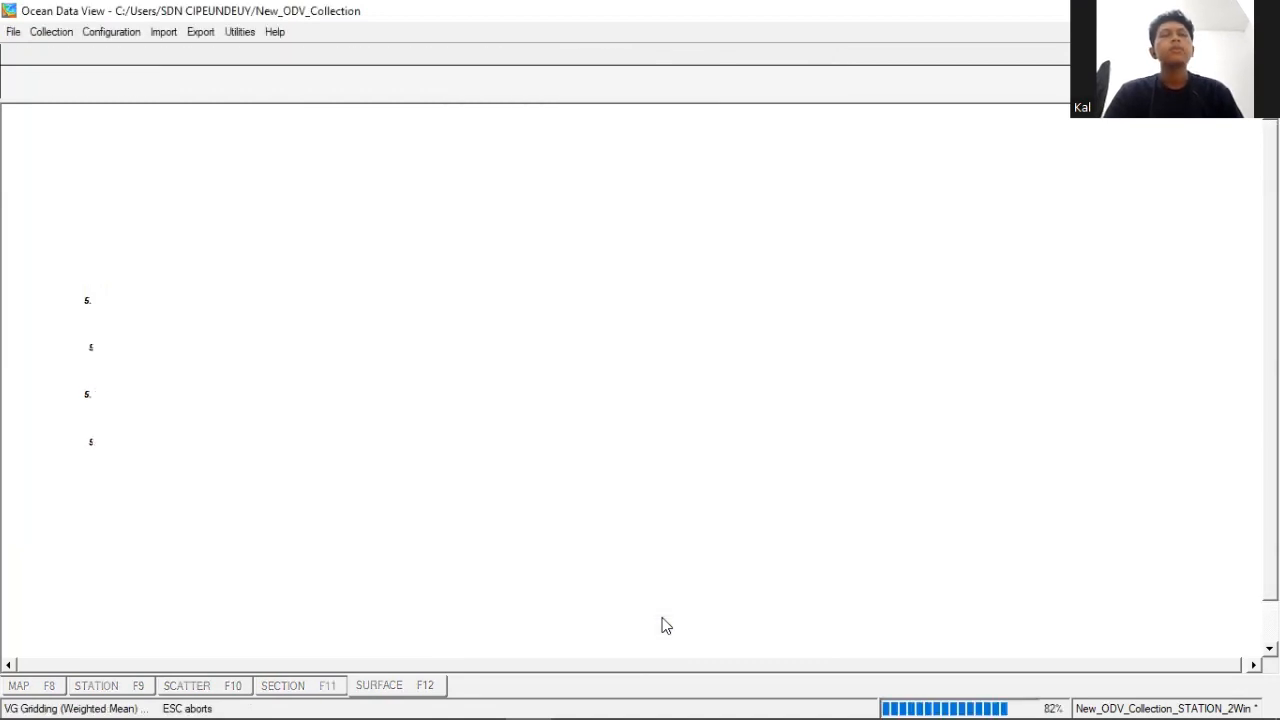